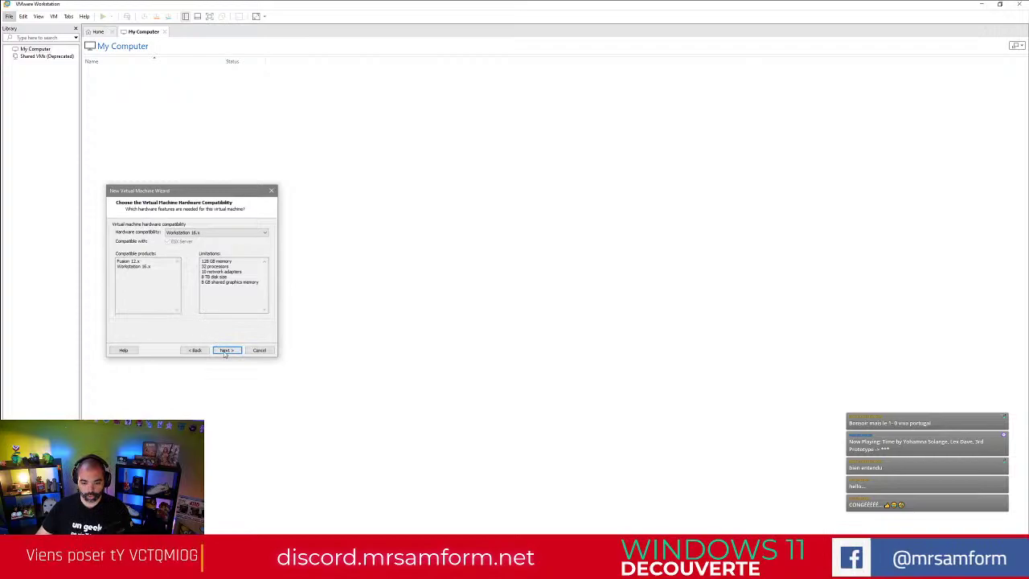
Step: Use the typical configuration for the new virtual machine and choose the 21996.1.210529 ISO in Downloads as its installer disc image
left_click(202, 349)
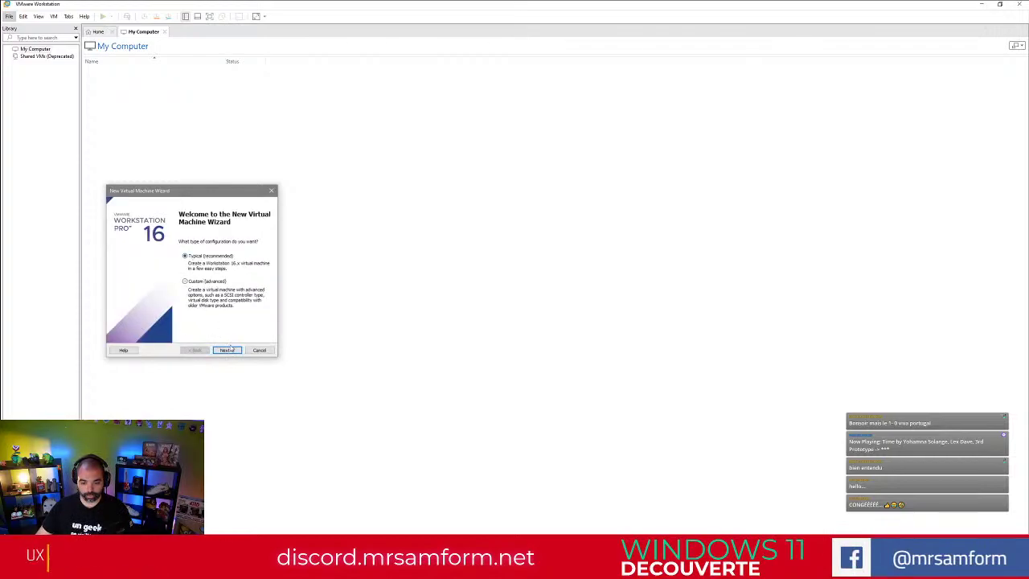
left_click(230, 350)
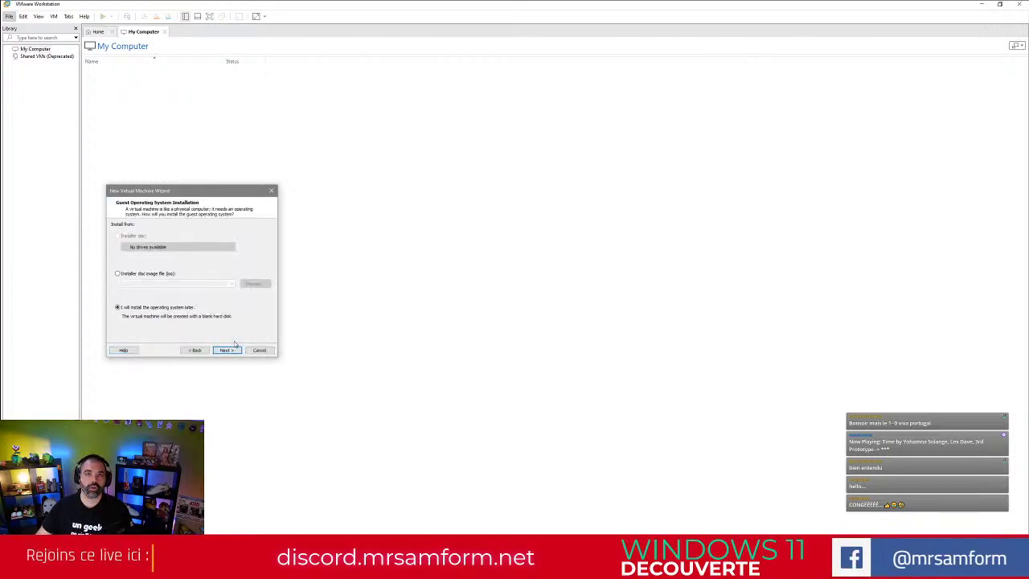
left_click(153, 274)
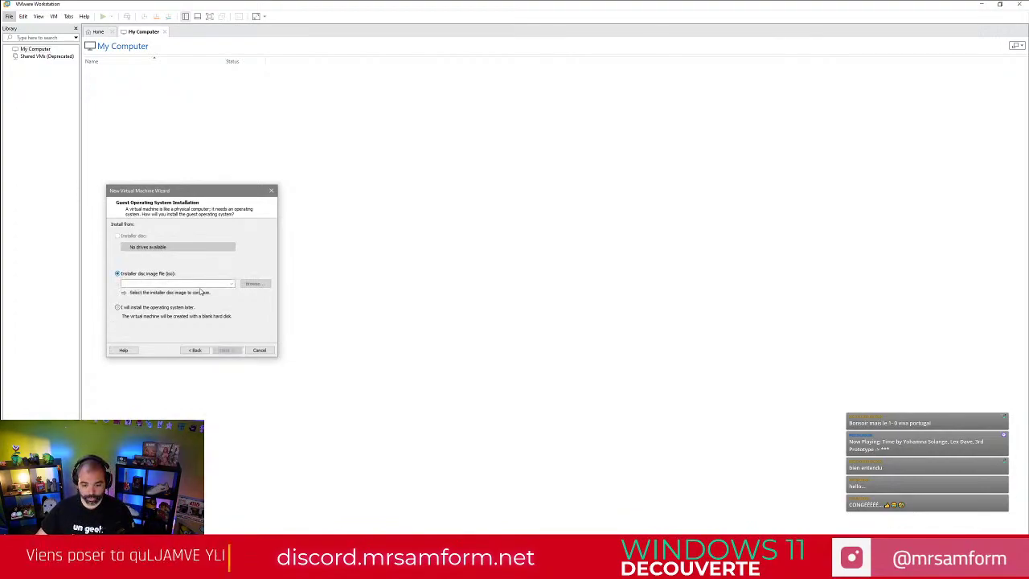
left_click(252, 283)
double_click(215, 288)
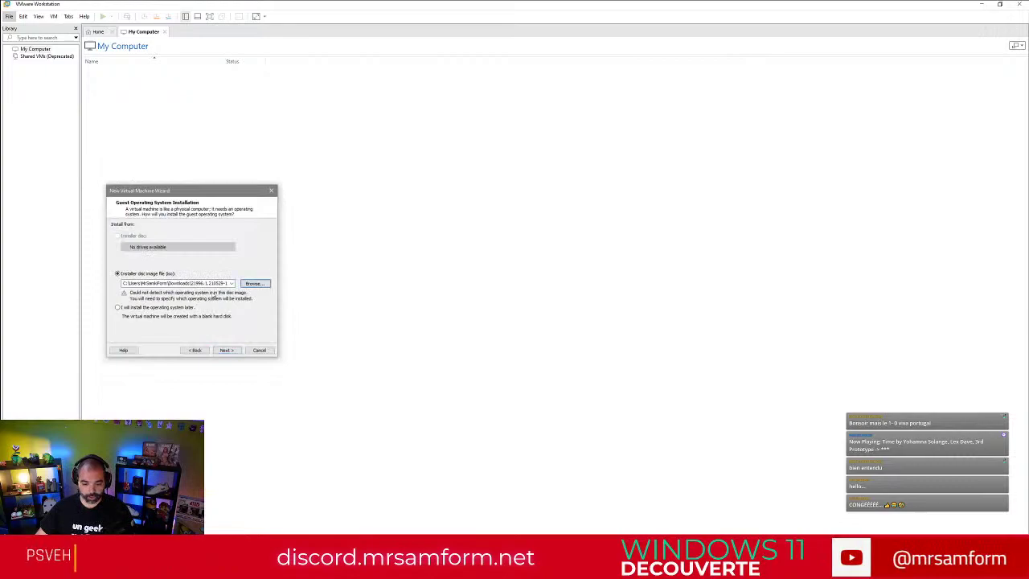
Step: Name the virtual machine Windows 11, set its maximum disk size to 100 GB and finish creating it
left_click(227, 351)
left_click(227, 350)
left_click_drag(135, 236, 255, 203)
type("11")
key("Return")
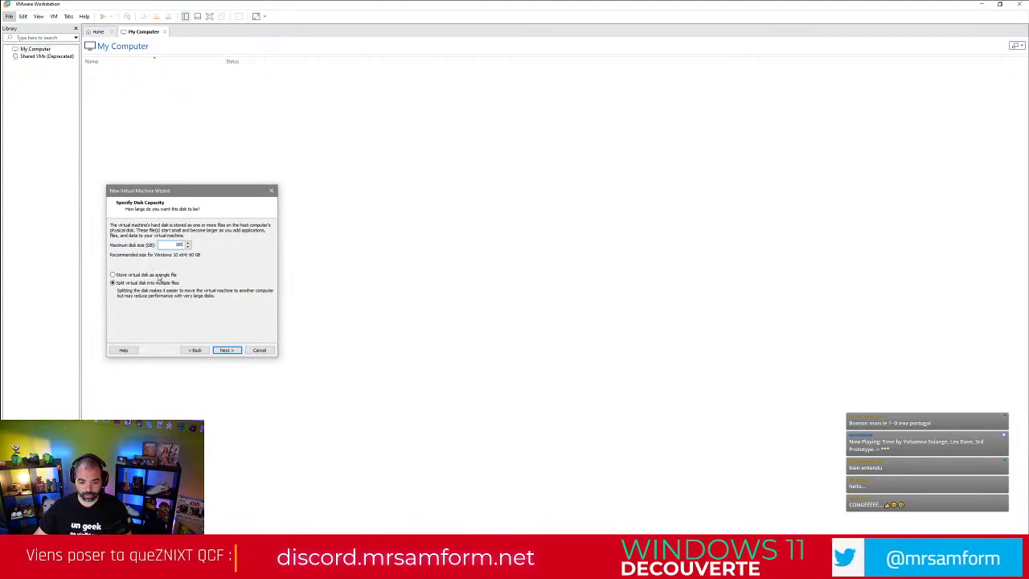
left_click(232, 351)
left_click(227, 351)
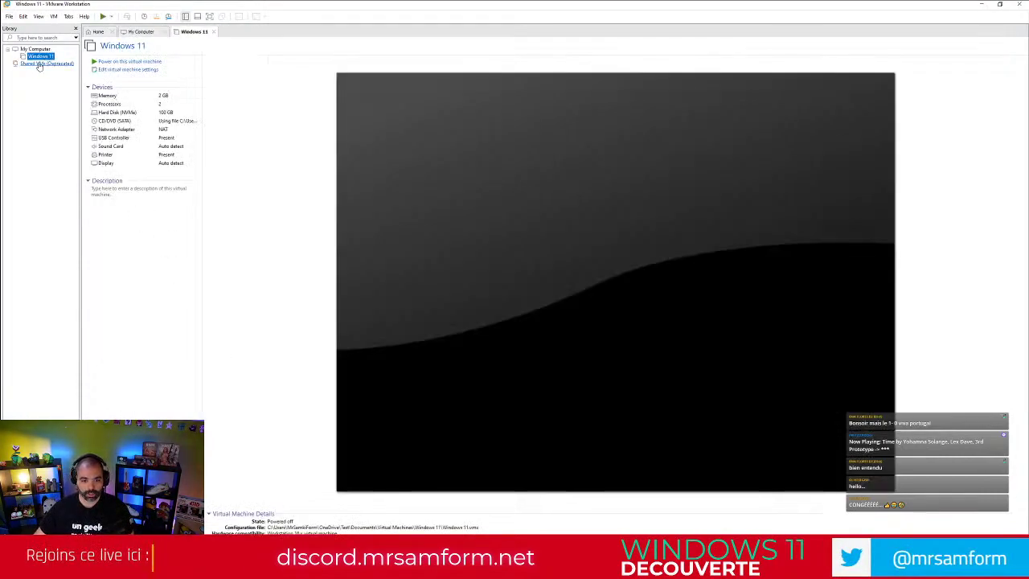
Step: Set the Windows 11 virtual machine's memory to 8096 MB in its hardware settings
left_click(108, 69)
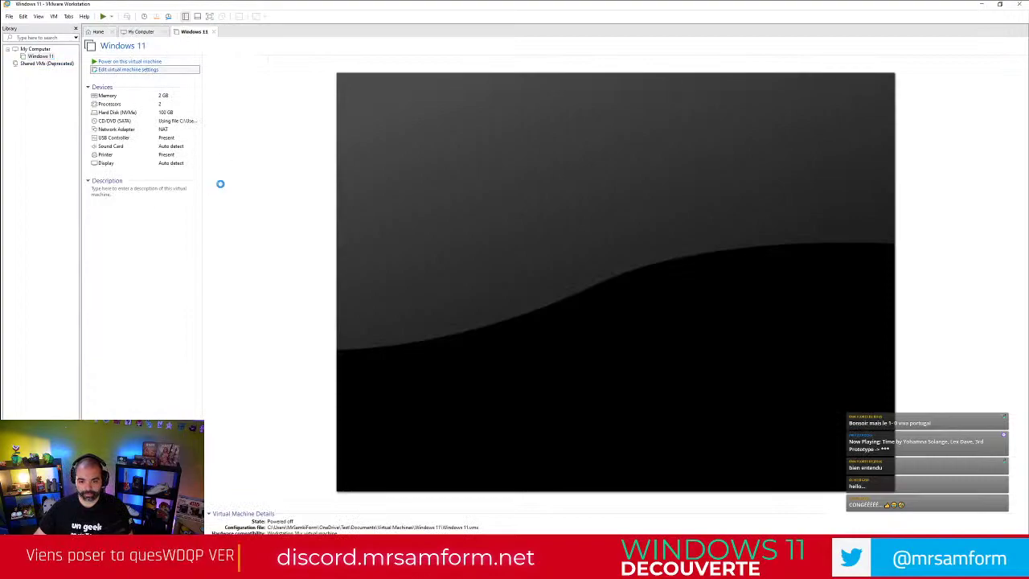
left_click_drag(473, 140, 189, 134)
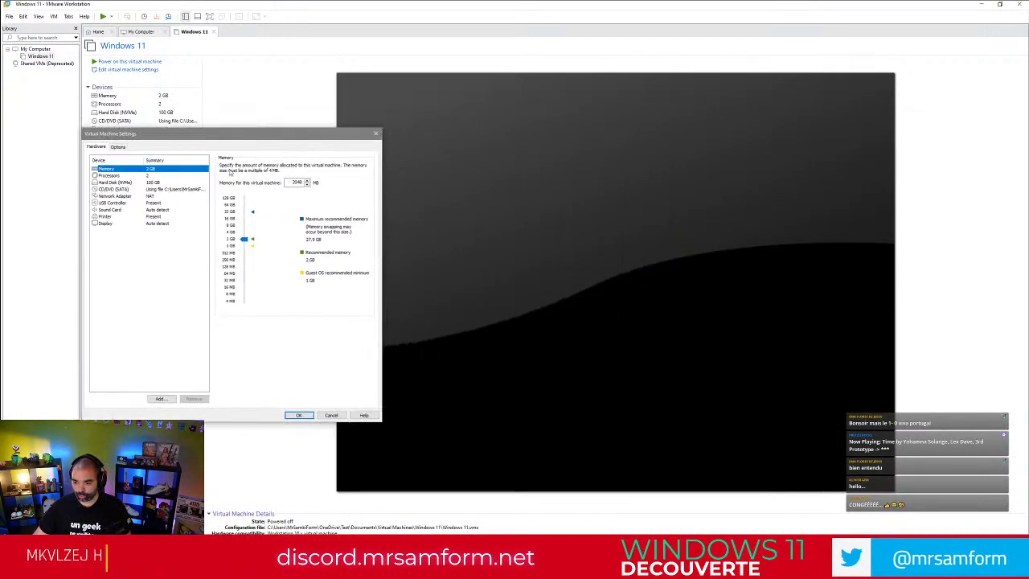
left_click_drag(288, 184, 315, 182)
type("8096")
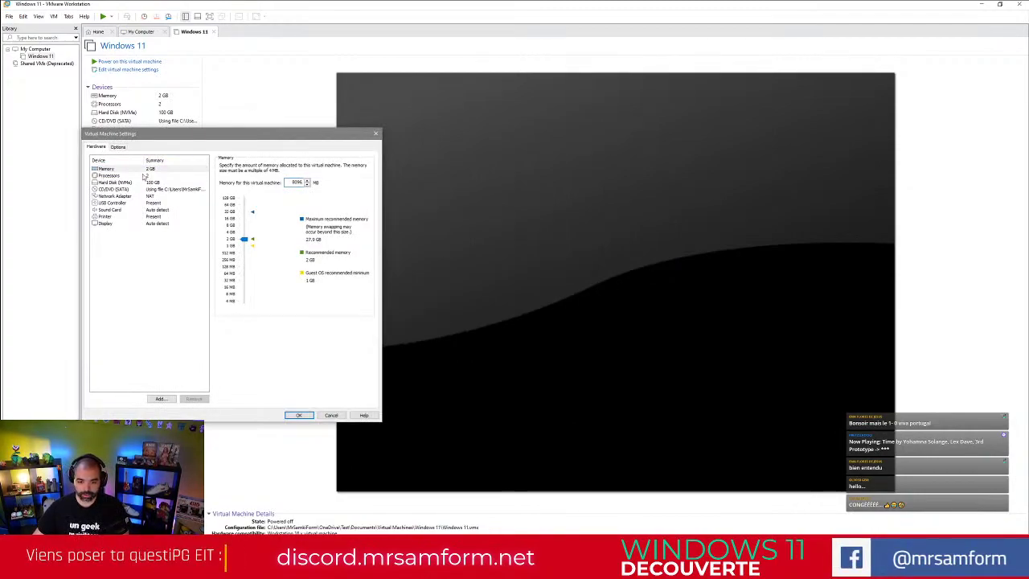
Step: Set the number of cores per processor to 6 and apply the virtual machine settings
left_click(163, 177)
left_click(312, 176)
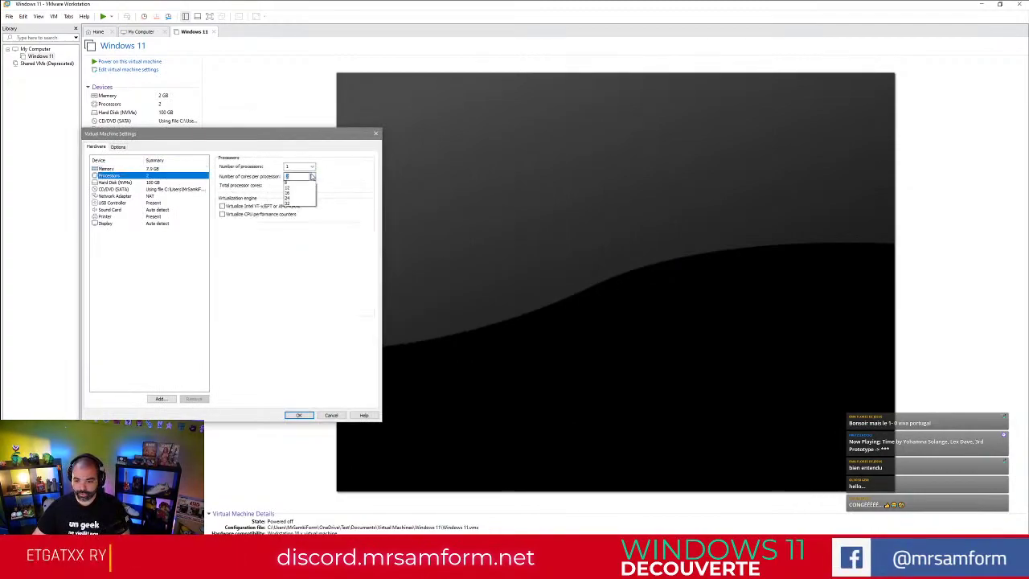
left_click(292, 204)
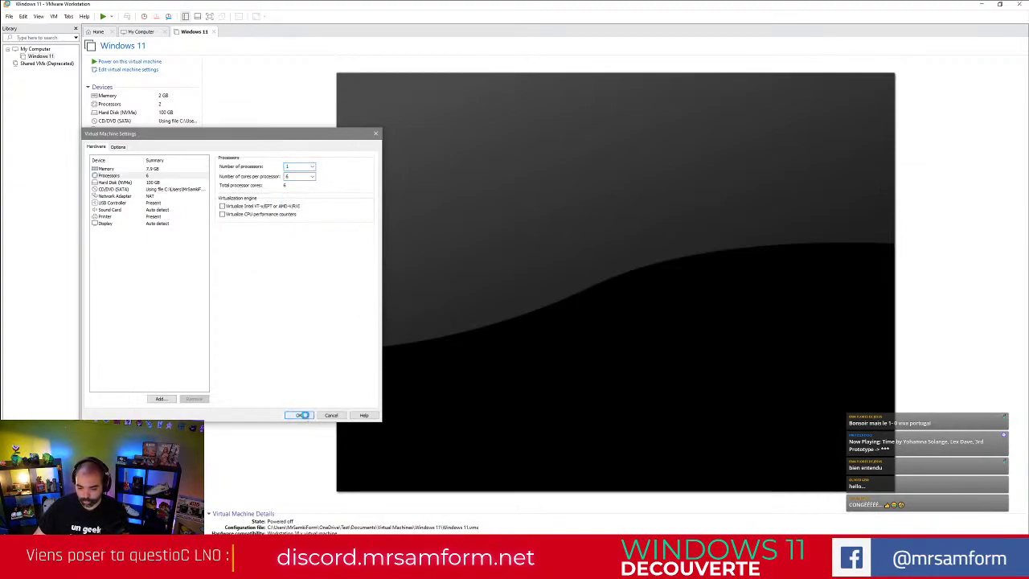
left_click(298, 415)
Step: Power on the Windows 11 virtual machine and boot it from the installation disc
left_click(125, 62)
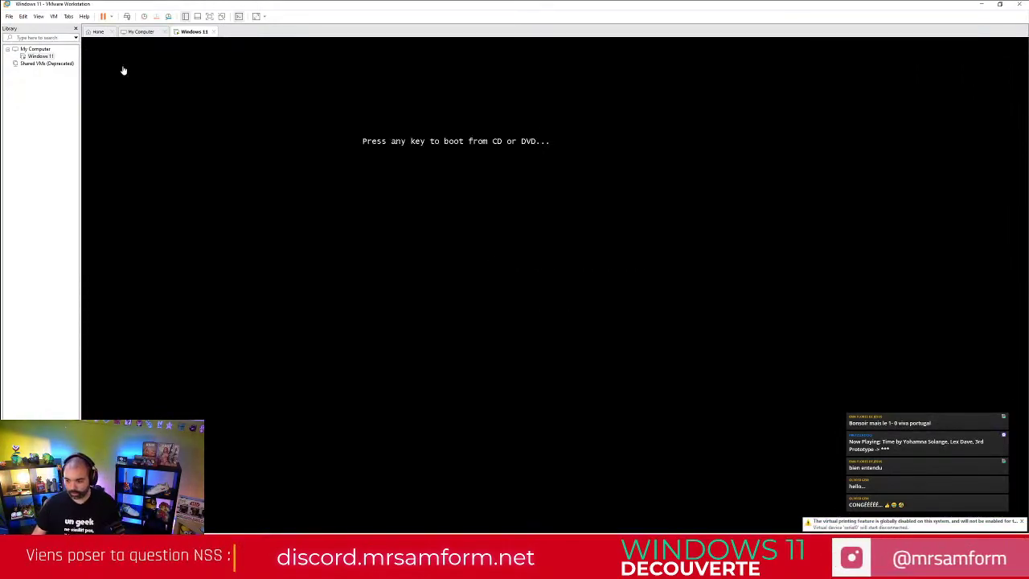
key("Return")
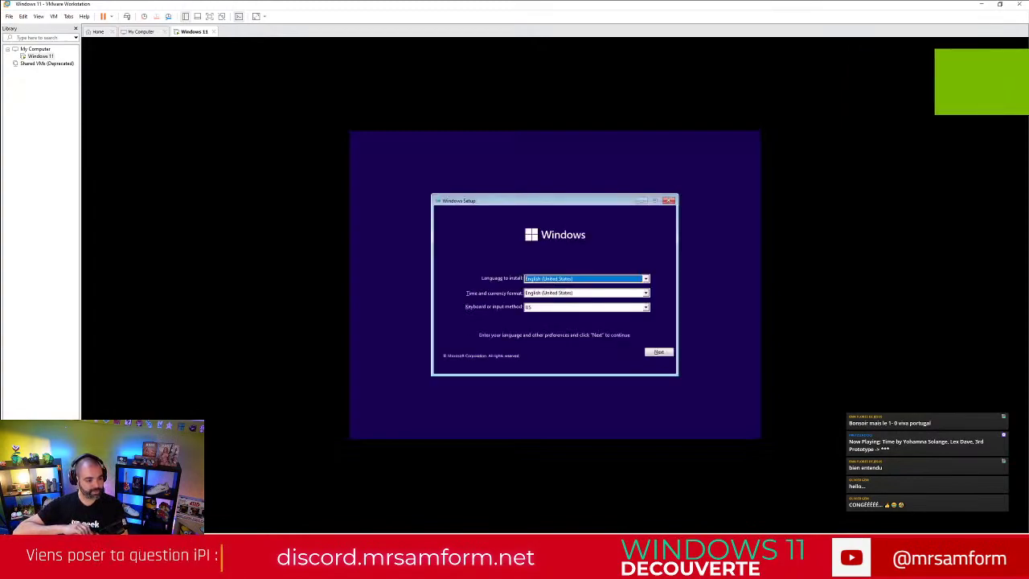
key("Num_Lock")
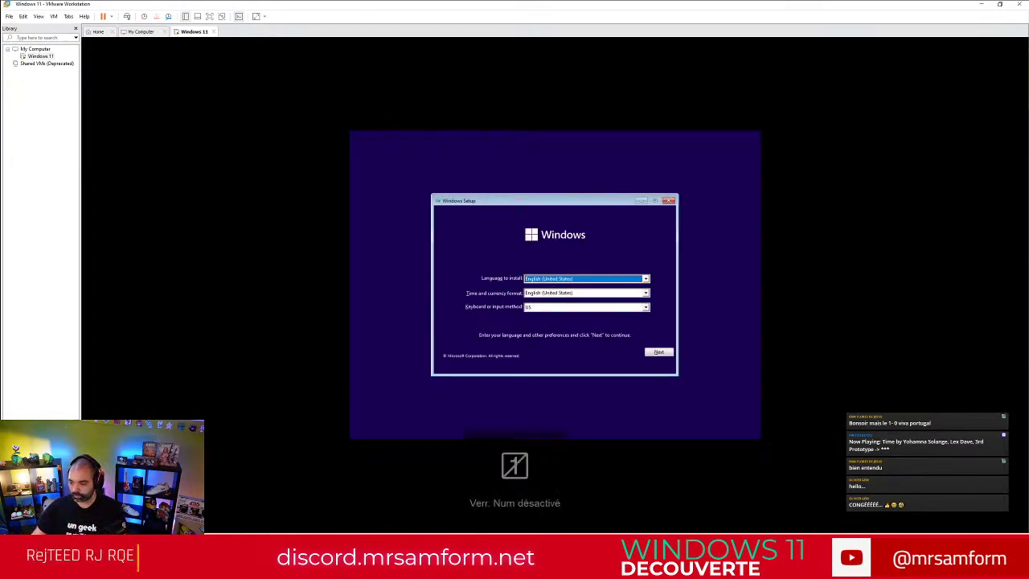
Step: Set the time and currency format to French (France) in Windows Setup
left_click(606, 293)
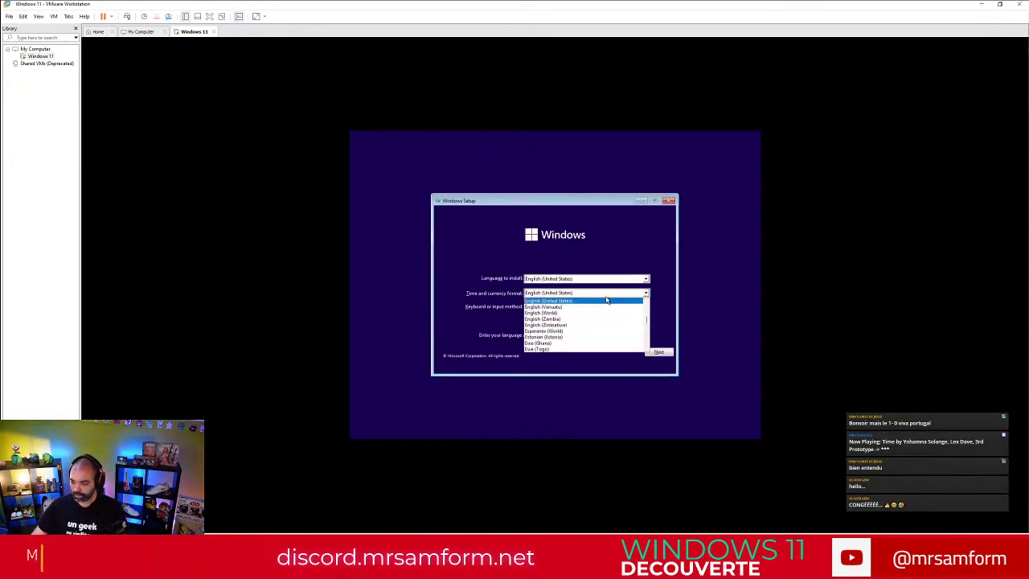
scroll(607, 319, "down", 5)
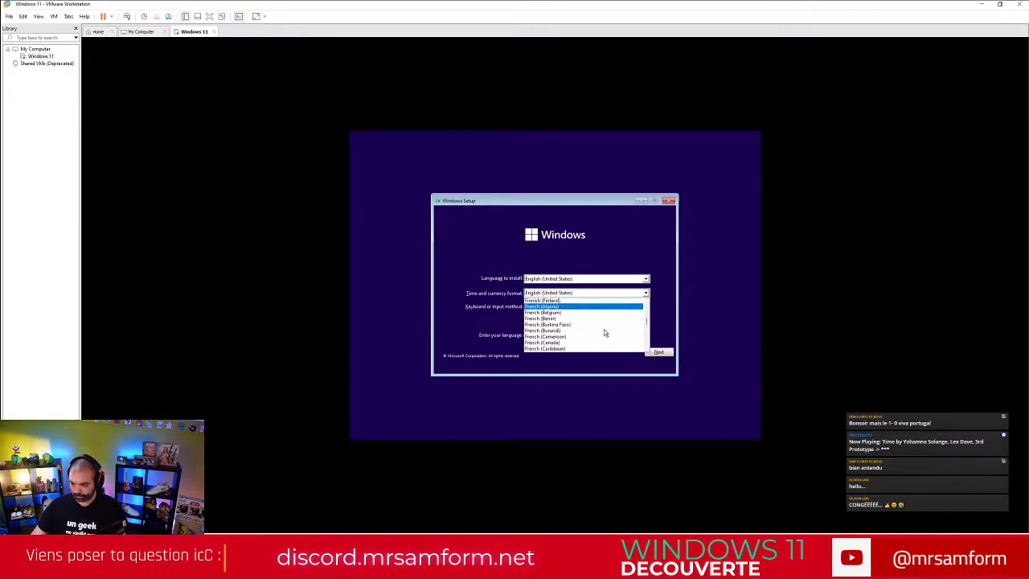
scroll(595, 330, "down", 4)
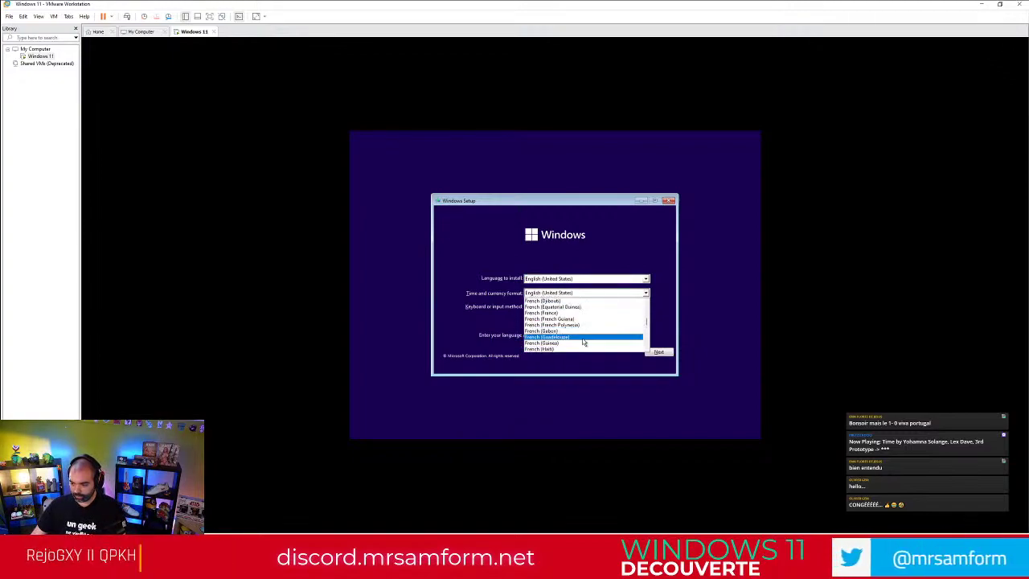
left_click(584, 313)
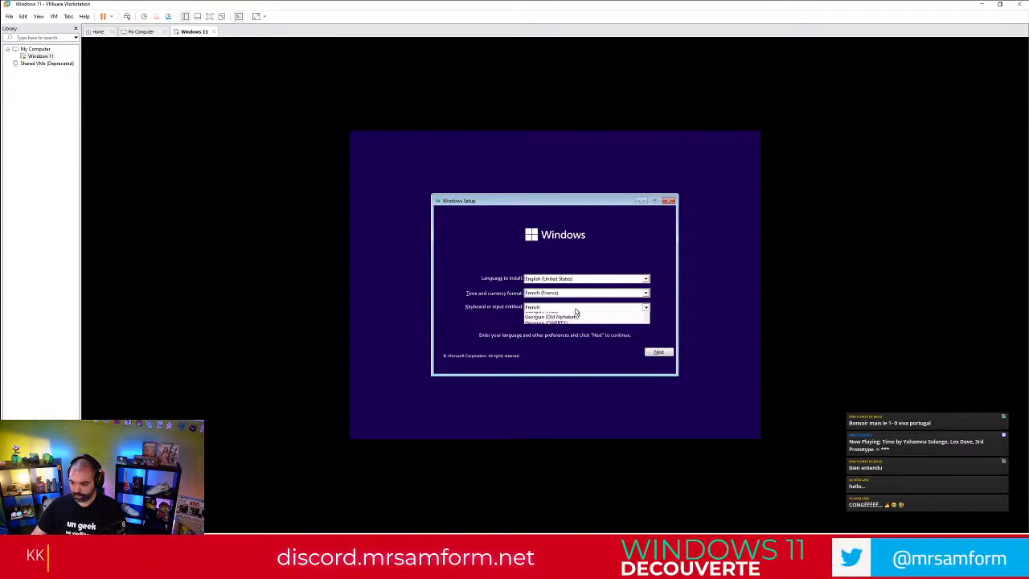
Step: Set the keyboard or input method to Swiss French
left_click(585, 307)
scroll(583, 334, "down", 2)
scroll(581, 338, "down", 15)
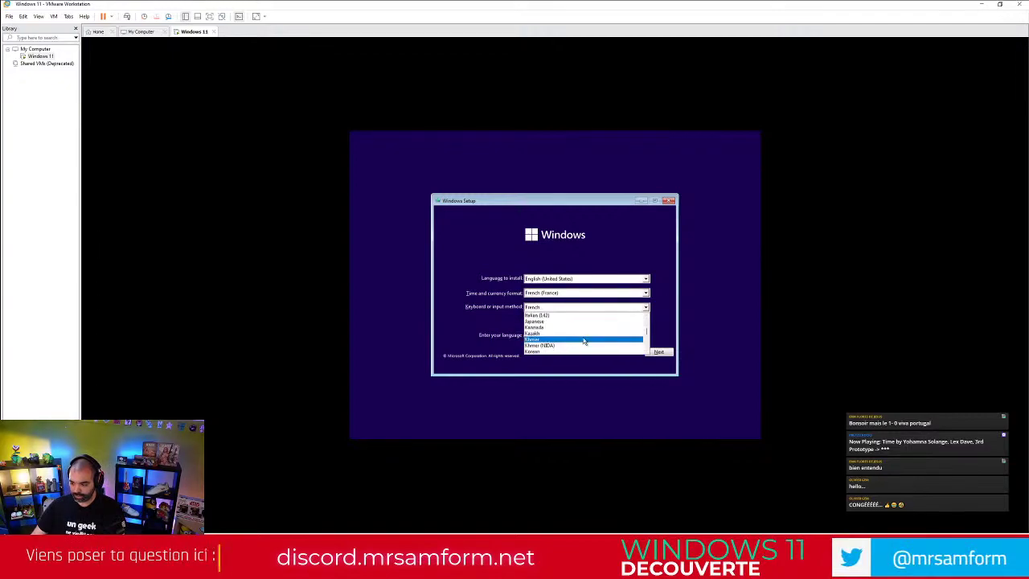
scroll(583, 336, "down", 8)
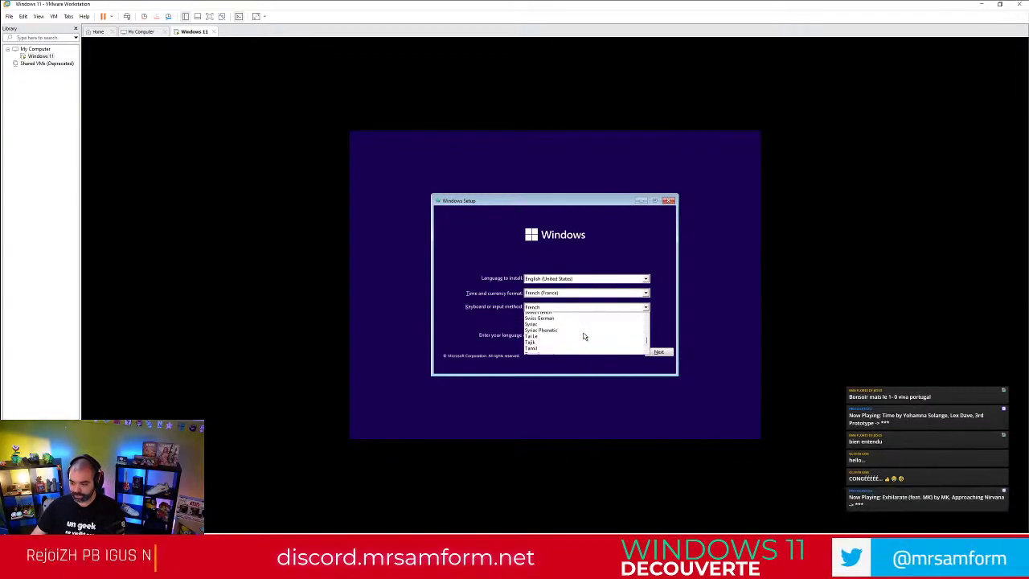
left_click(578, 332)
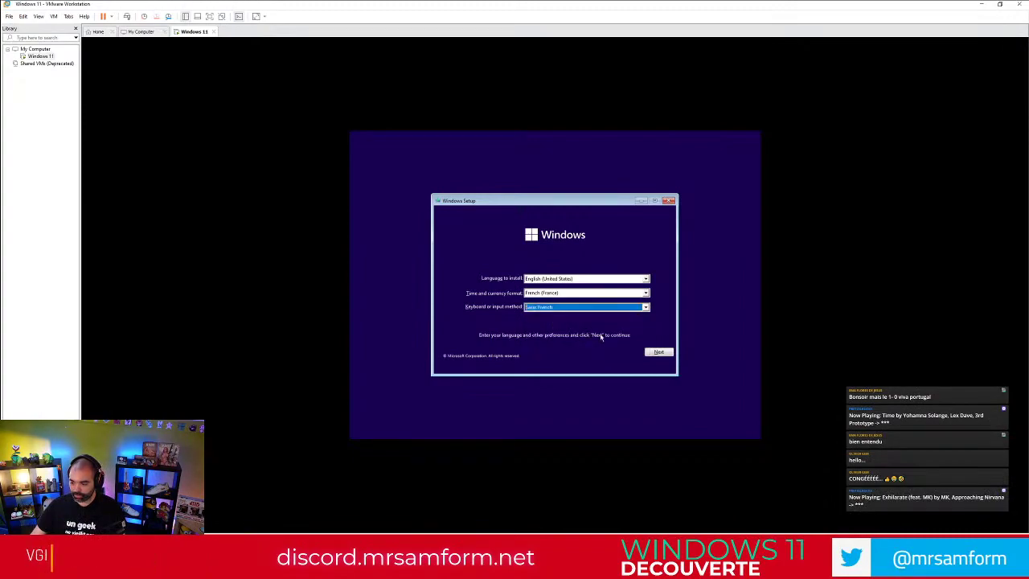
Step: Accept the language preferences, start the Windows installation and continue without a product key
left_click(659, 352)
left_click(556, 287)
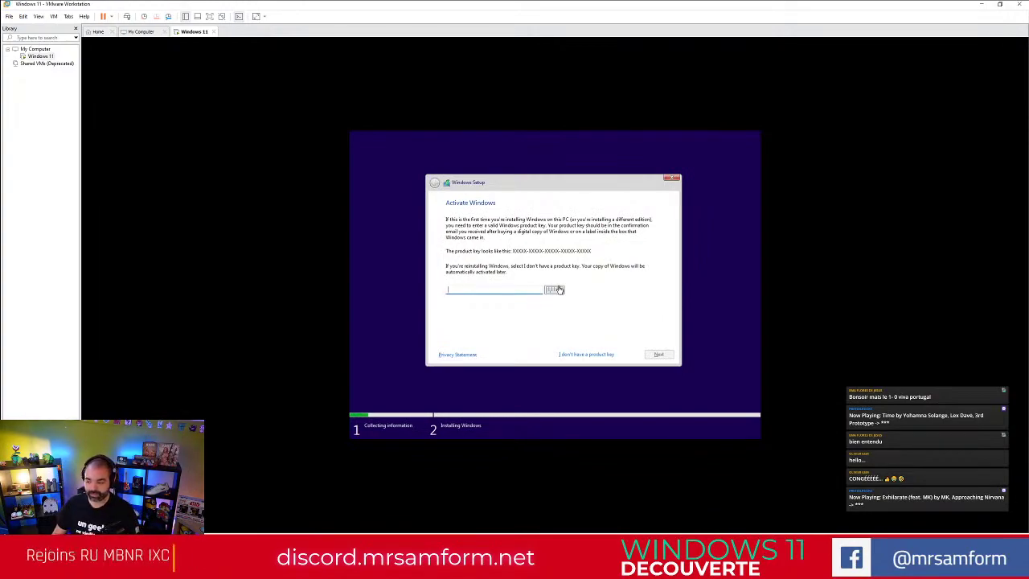
left_click(586, 354)
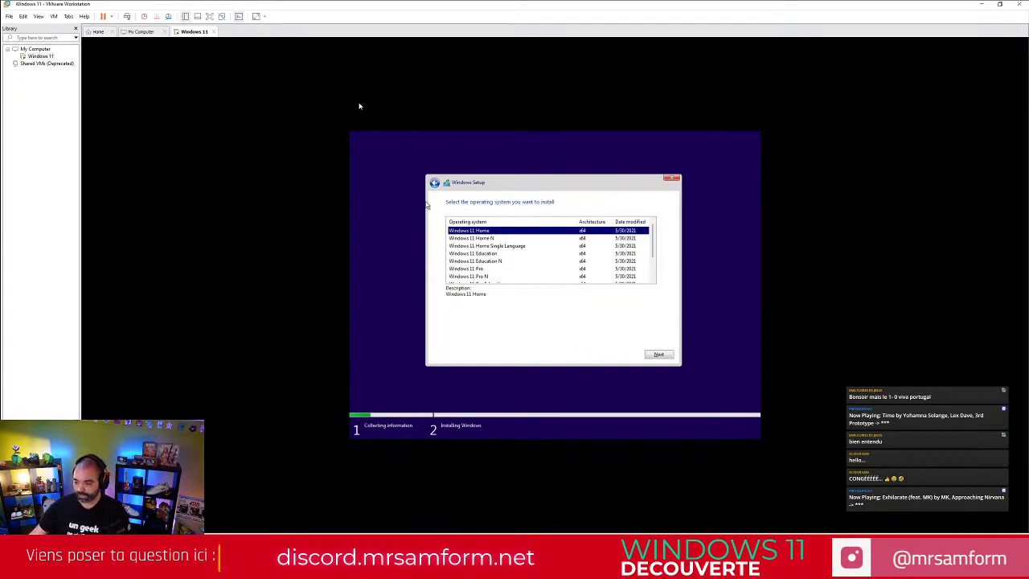
Step: Choose Windows 11 Pro as the operating system to install and continue
key("Num_Lock")
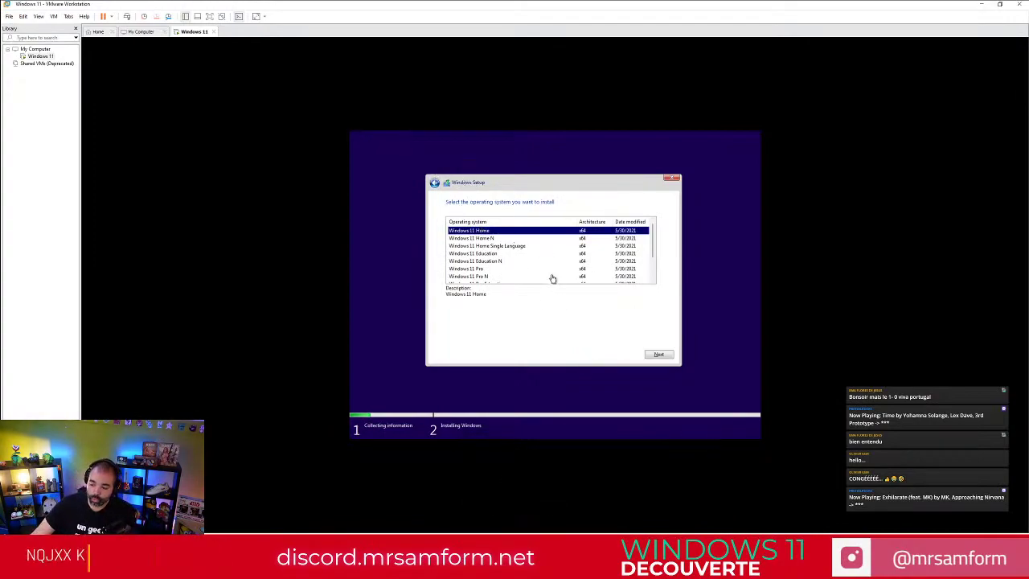
left_click(489, 254)
left_click(495, 268)
scroll(498, 272, "down", 2)
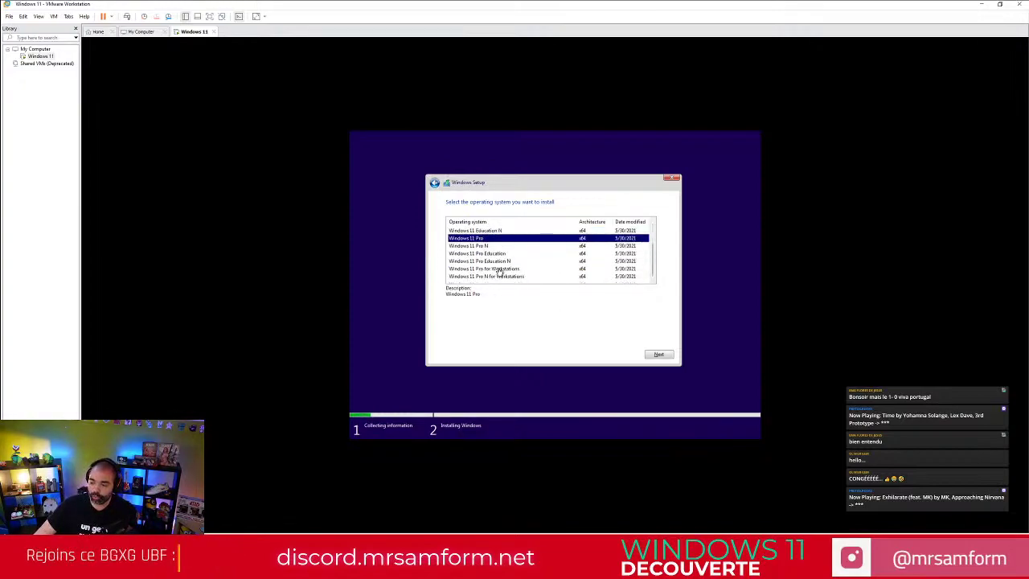
left_click(505, 261)
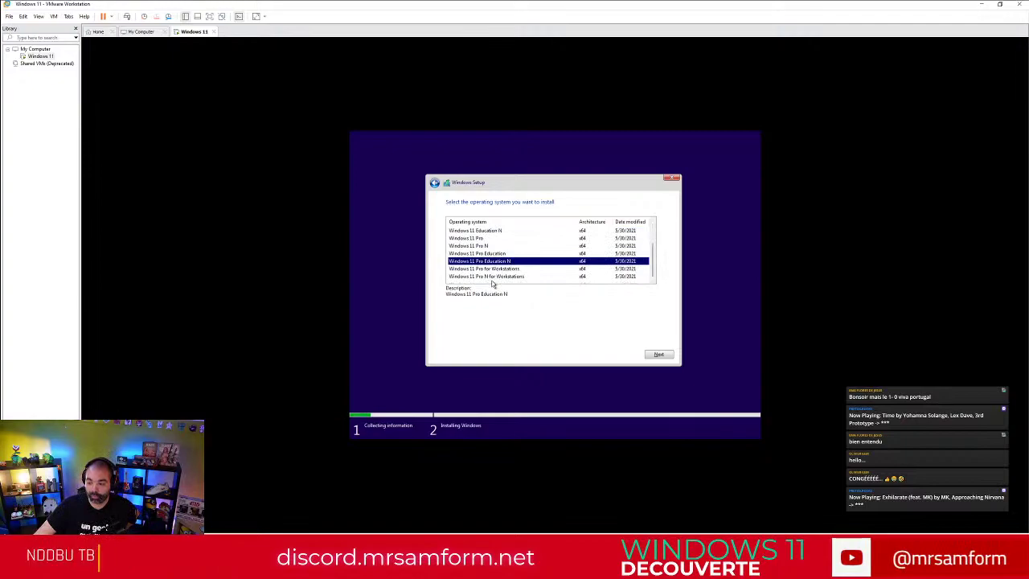
left_click(482, 240)
left_click(655, 355)
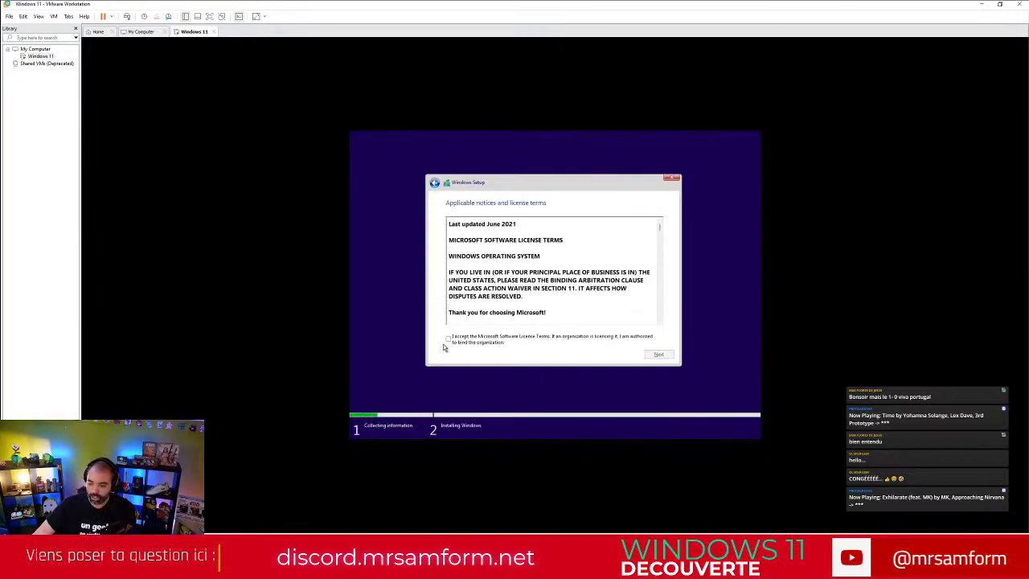
Step: Accept the Microsoft license terms and start a custom, Windows-only installation on the virtual disk
left_click(447, 341)
scroll(578, 251, "down", 10)
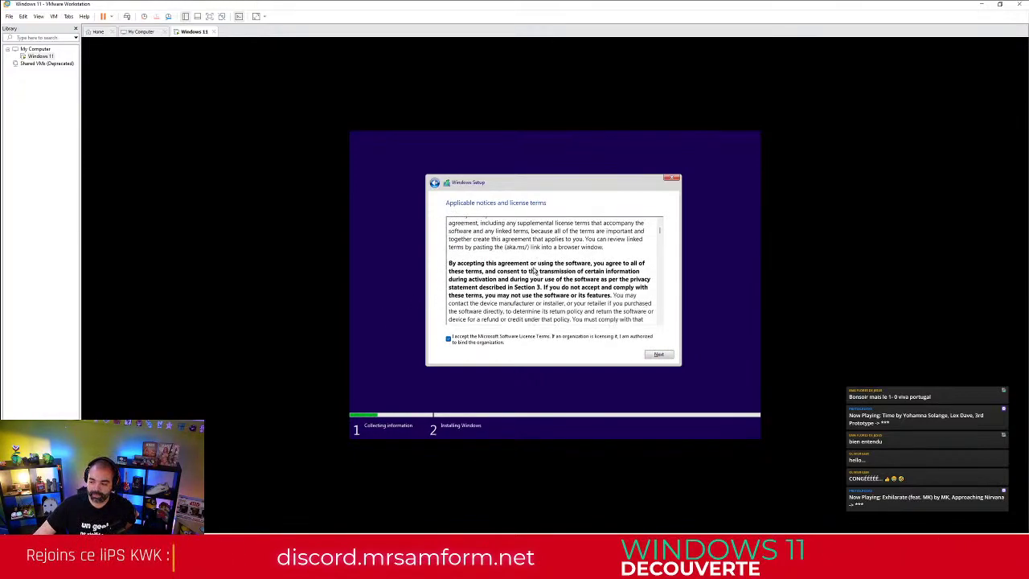
scroll(580, 252, "down", 10)
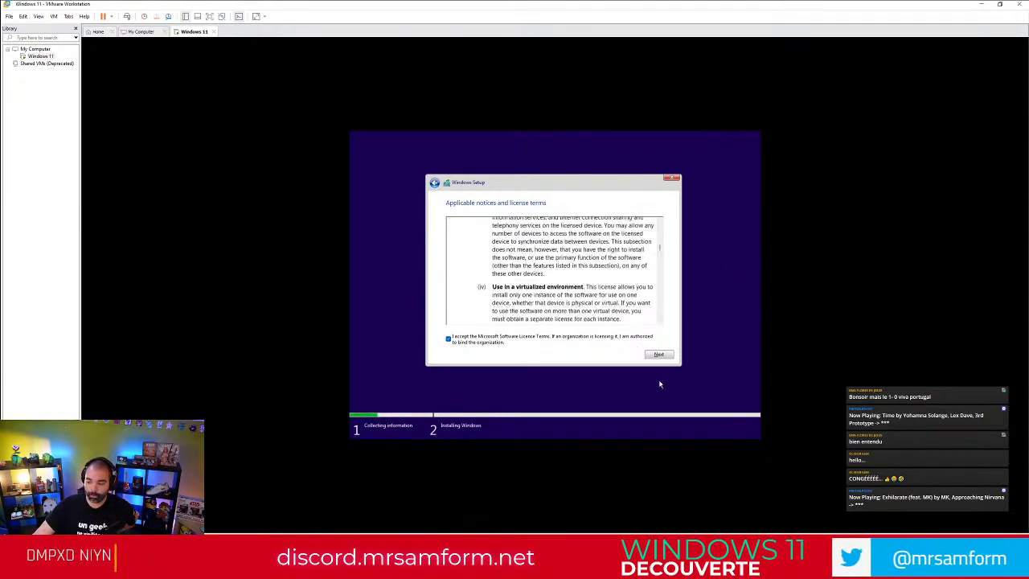
left_click(668, 357)
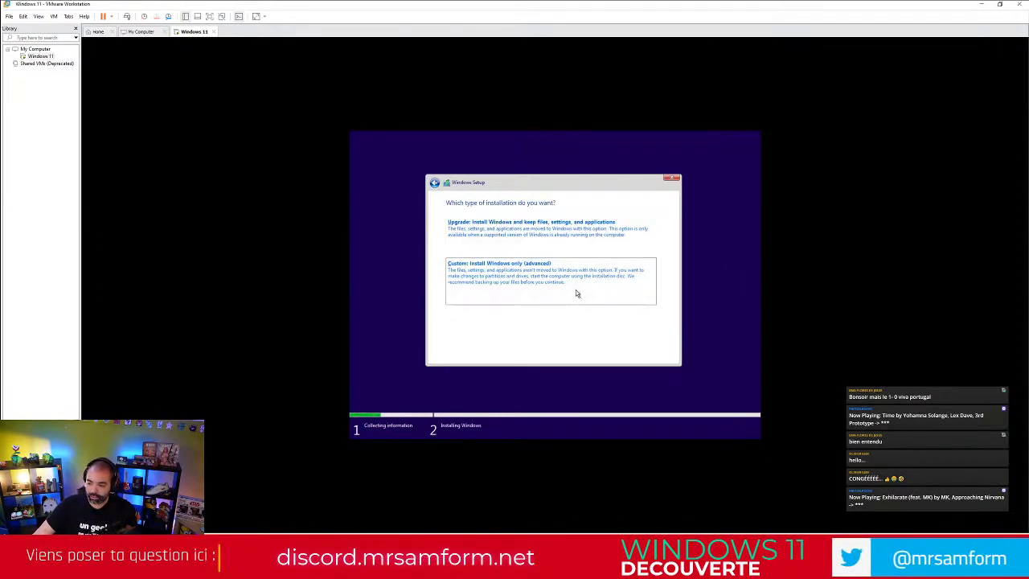
left_click(576, 289)
left_click(660, 354)
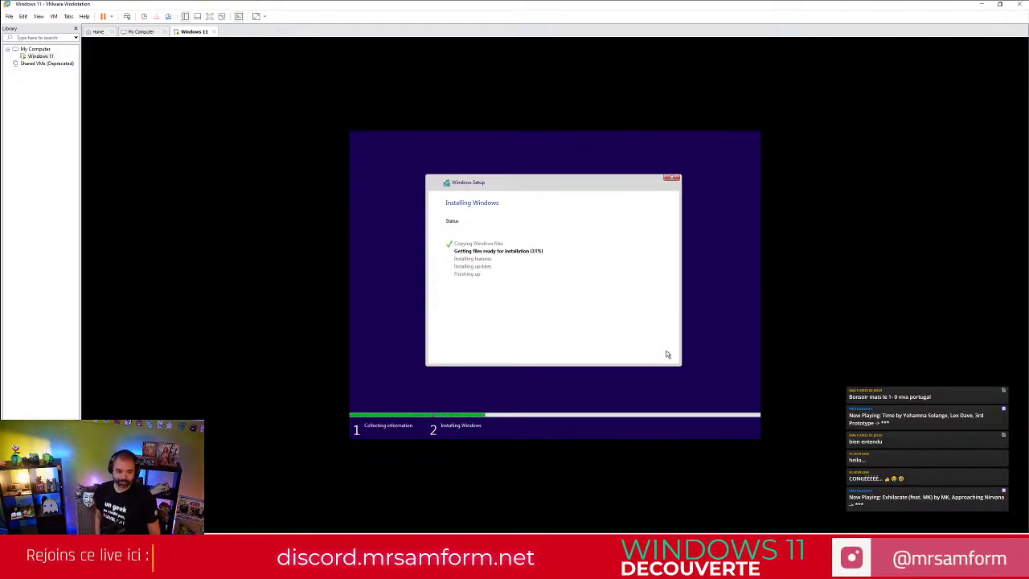
key("Num_Lock")
key("Num_Lock")
key("Num_Lock")
key("Num_Lock")
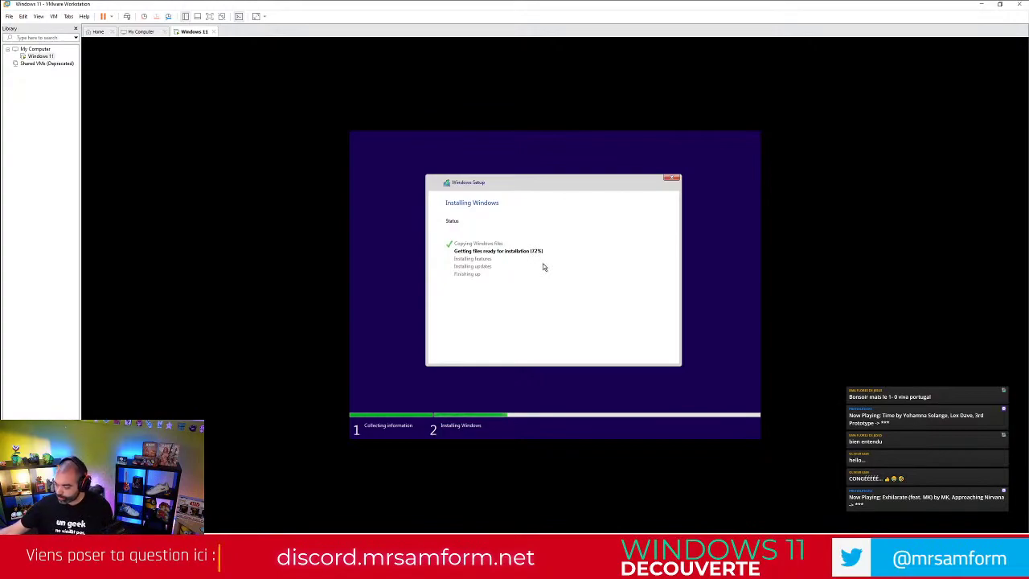
key("Num_Lock")
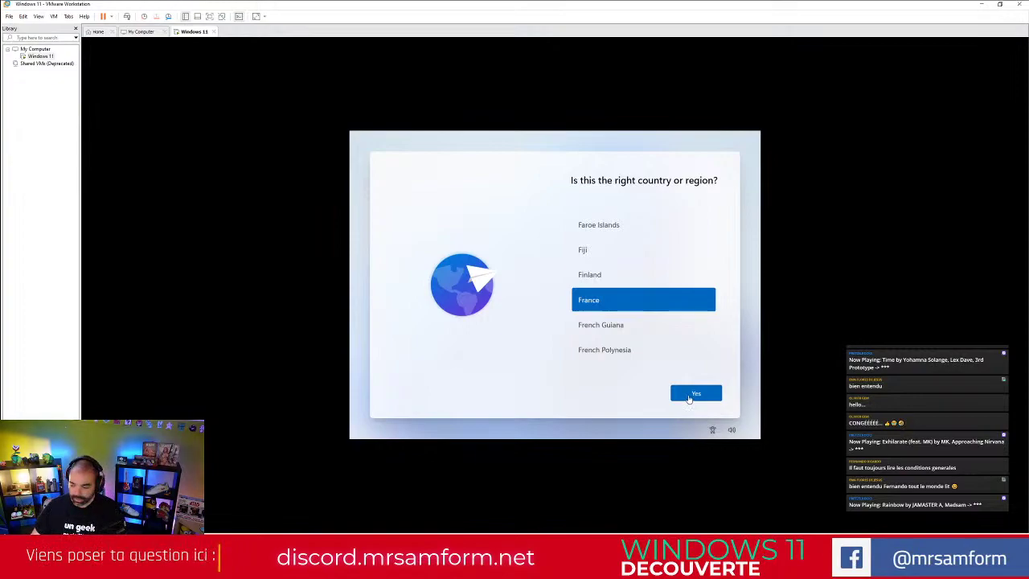
Step: Confirm France as the country or region and set Swiss French as the only keyboard layout
left_click(697, 395)
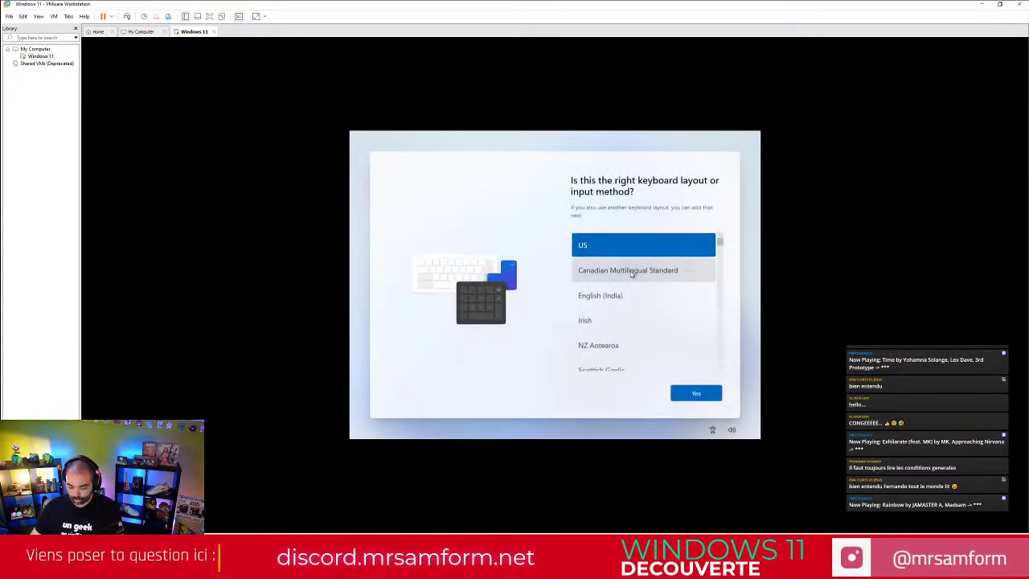
scroll(648, 291, "down", 4)
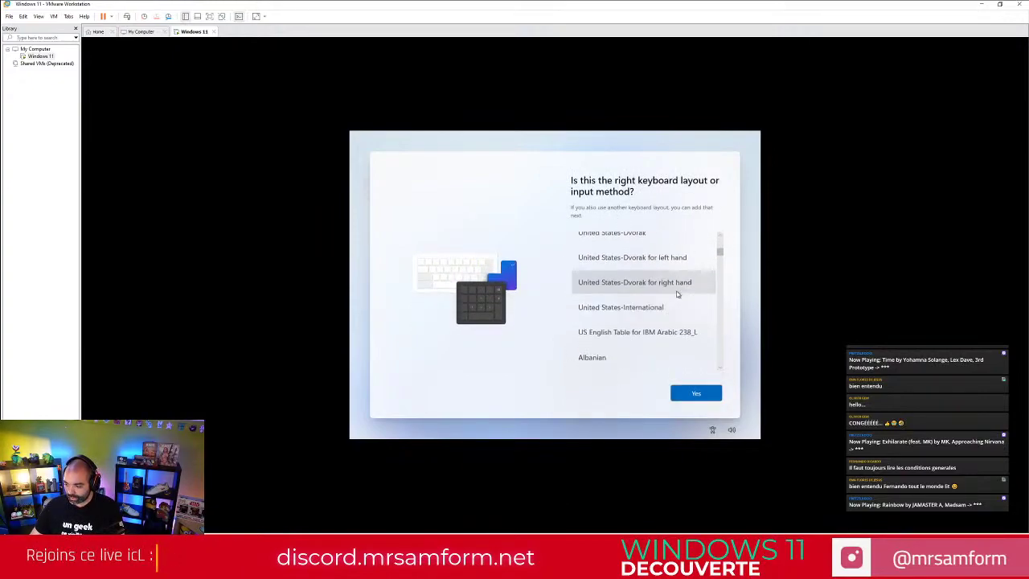
scroll(678, 294, "down", 15)
scroll(685, 299, "down", 8)
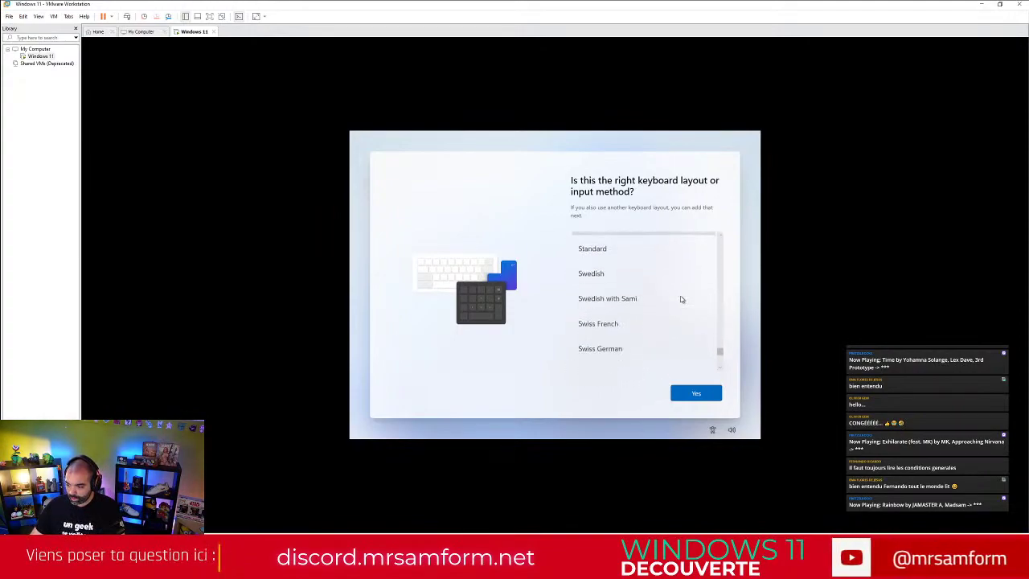
scroll(681, 299, "down", 1)
left_click(661, 287)
left_click(672, 392)
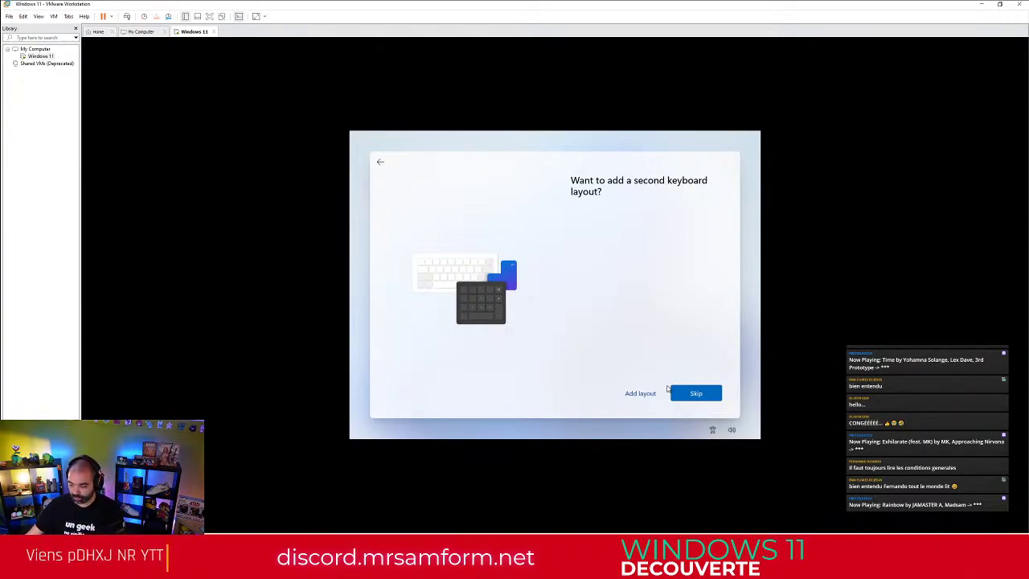
left_click(696, 394)
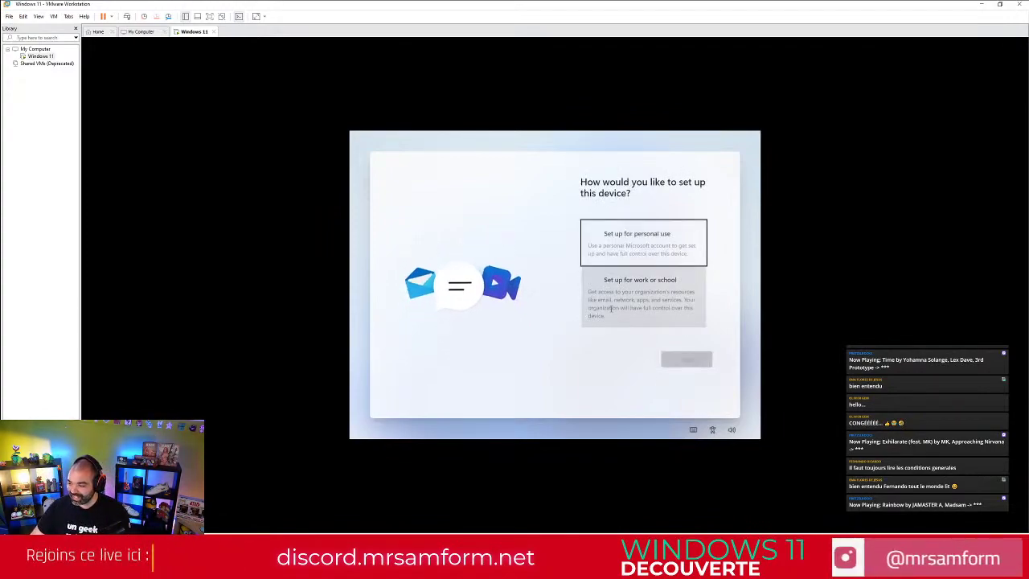
Step: Set up the device for personal use with an offline account and the limited experience instead of a Microsoft account
left_click(635, 251)
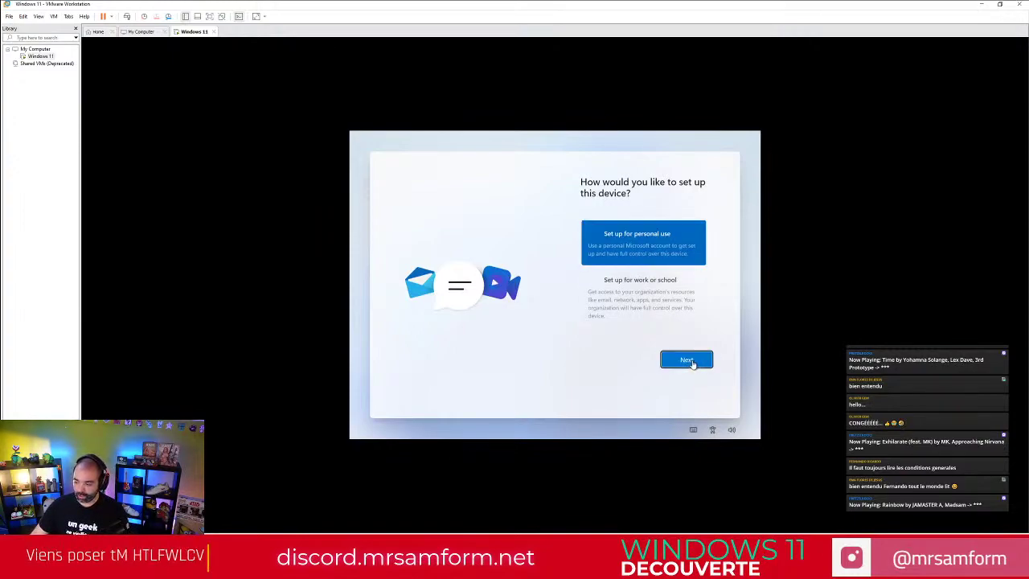
left_click(689, 360)
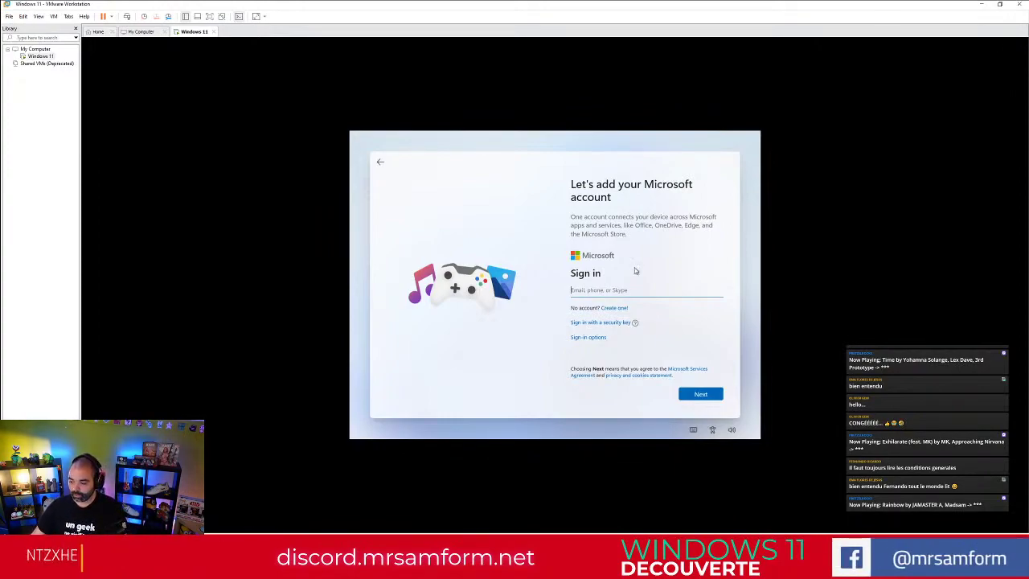
left_click(593, 338)
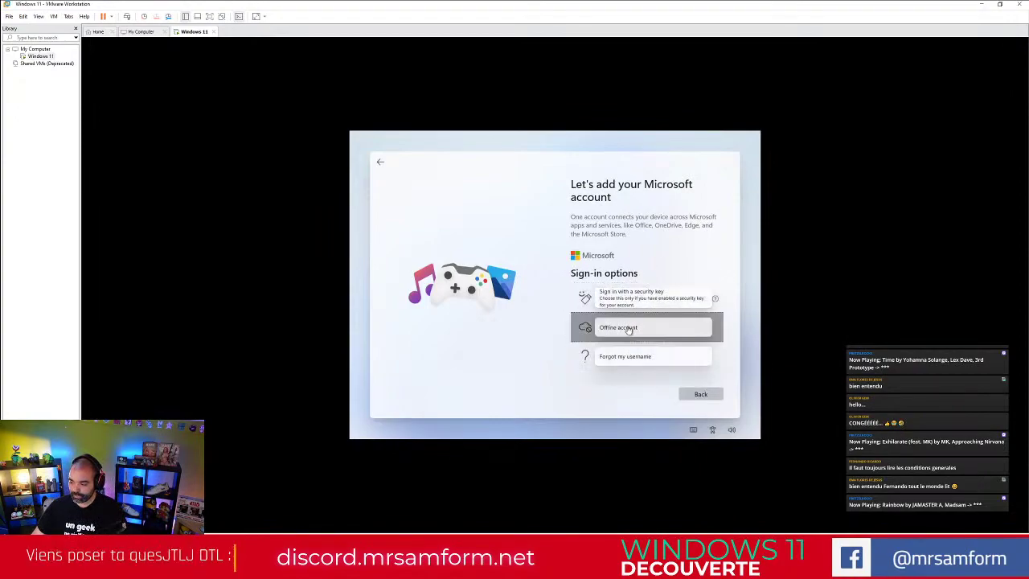
left_click(627, 328)
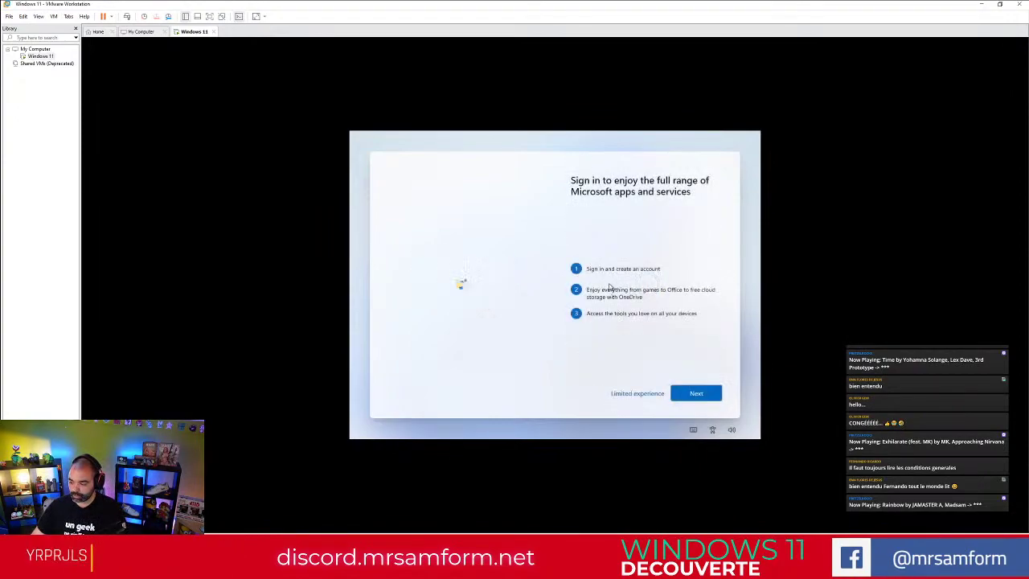
left_click(685, 396)
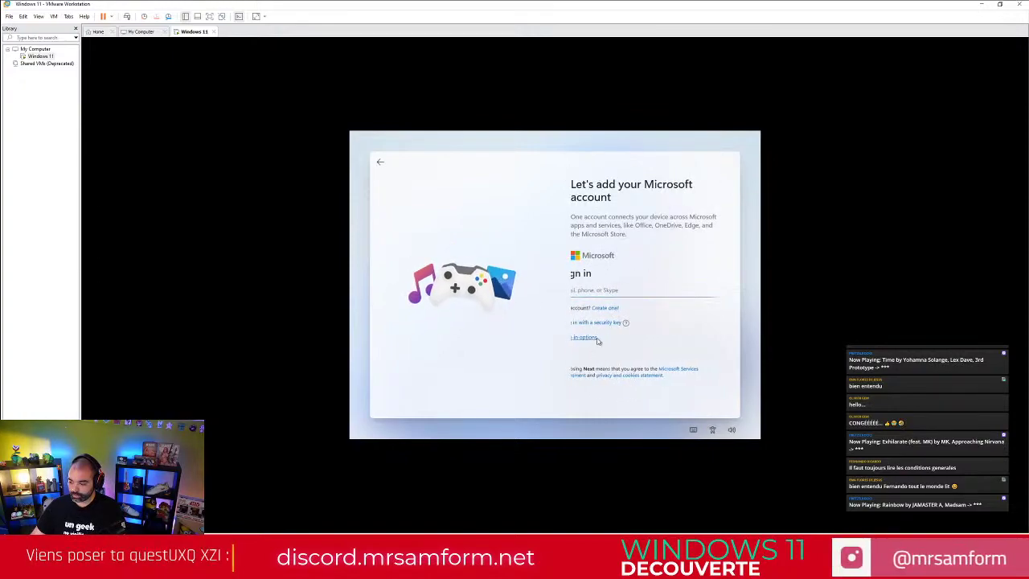
left_click(592, 337)
left_click(630, 337)
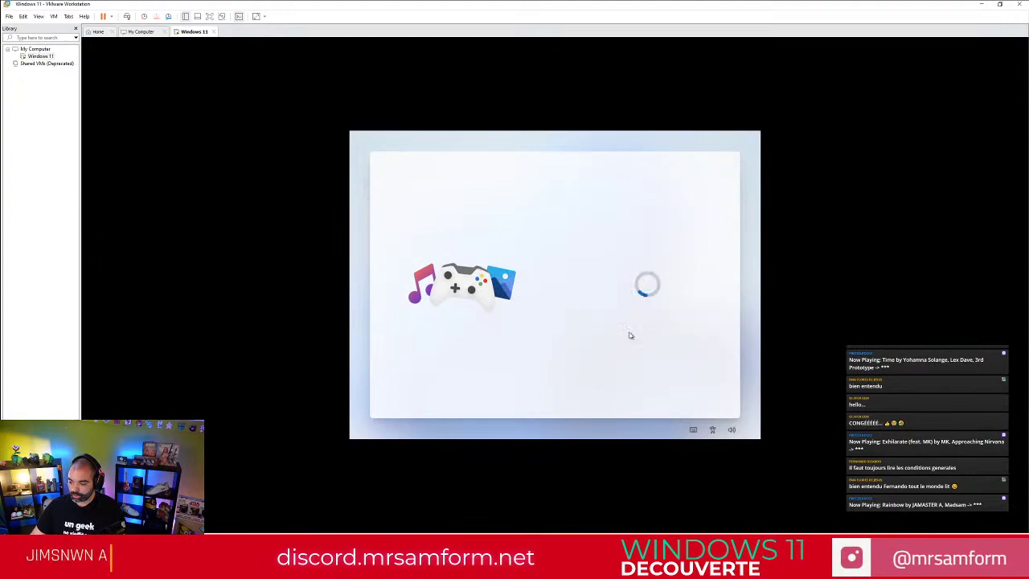
left_click(638, 394)
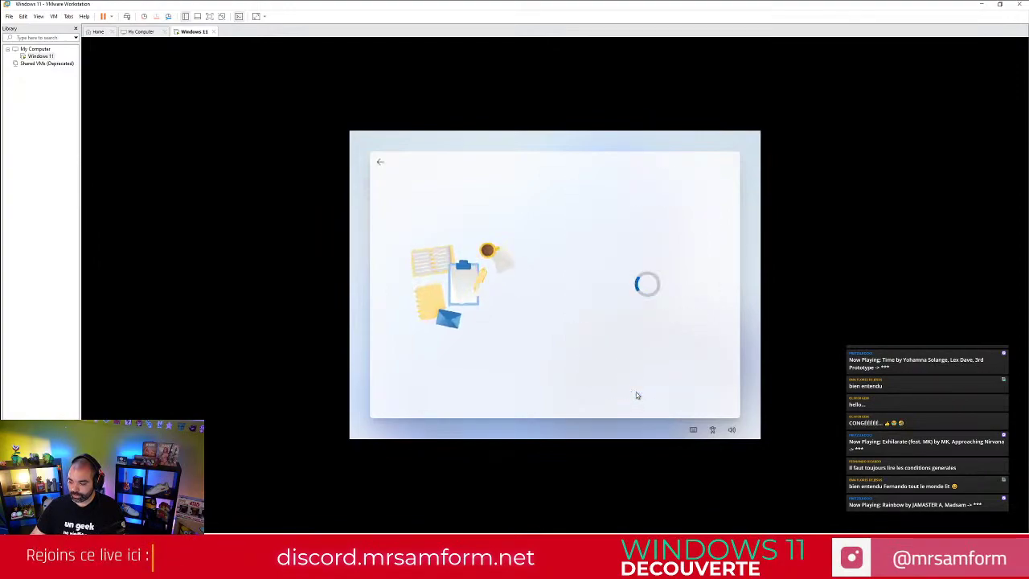
Step: Enter the user's first name for the local account and leave its password blank
type("Sam")
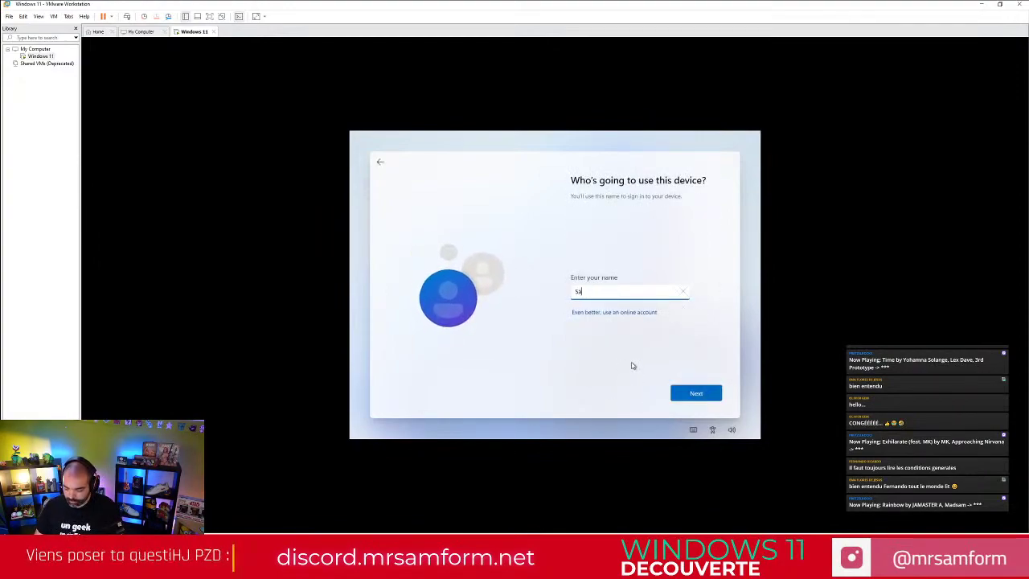
left_click(697, 393)
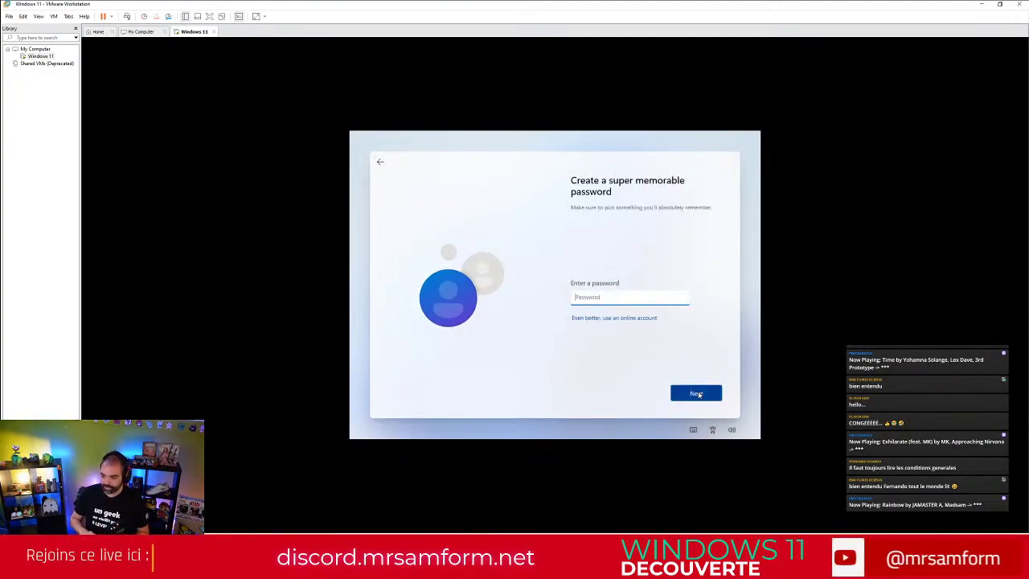
left_click(697, 393)
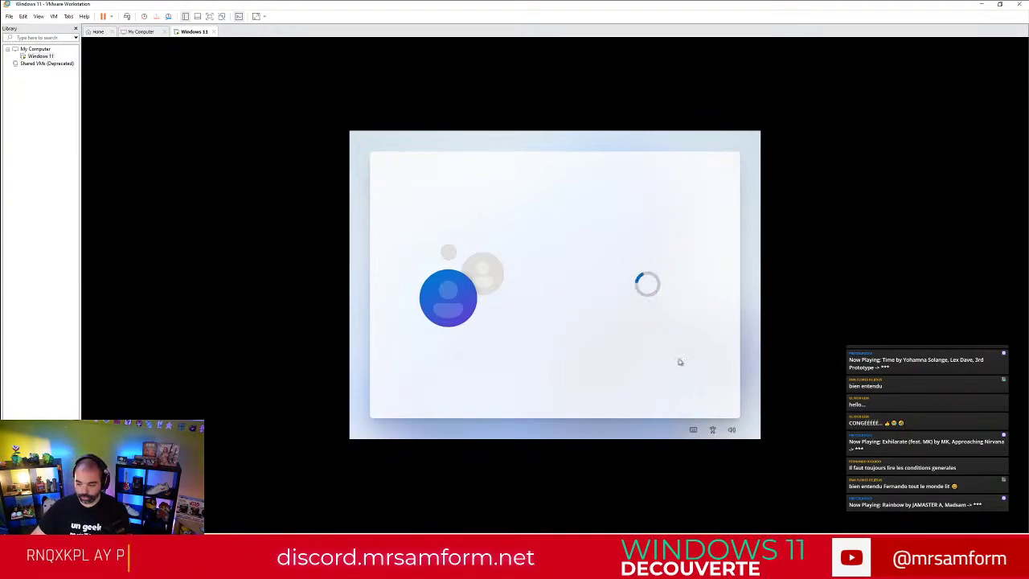
Step: Decline the first two privacy settings and choose not to send optional diagnostic data to Microsoft
left_click(643, 335)
left_click(694, 395)
left_click(647, 339)
left_click(699, 391)
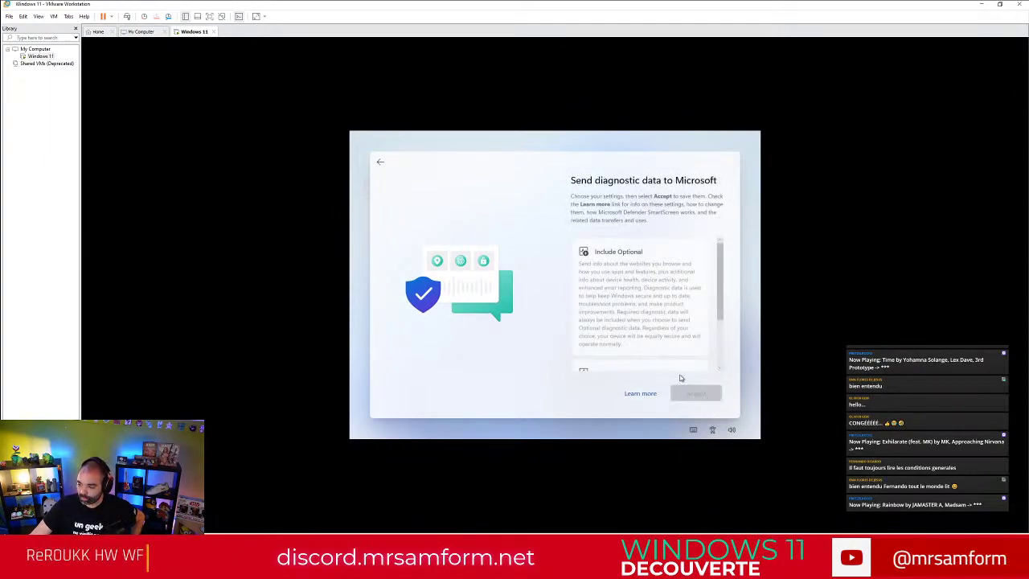
scroll(651, 325, "down", 2)
scroll(651, 325, "down", 1)
scroll(647, 318, "up", 1)
left_click(647, 312)
left_click(696, 394)
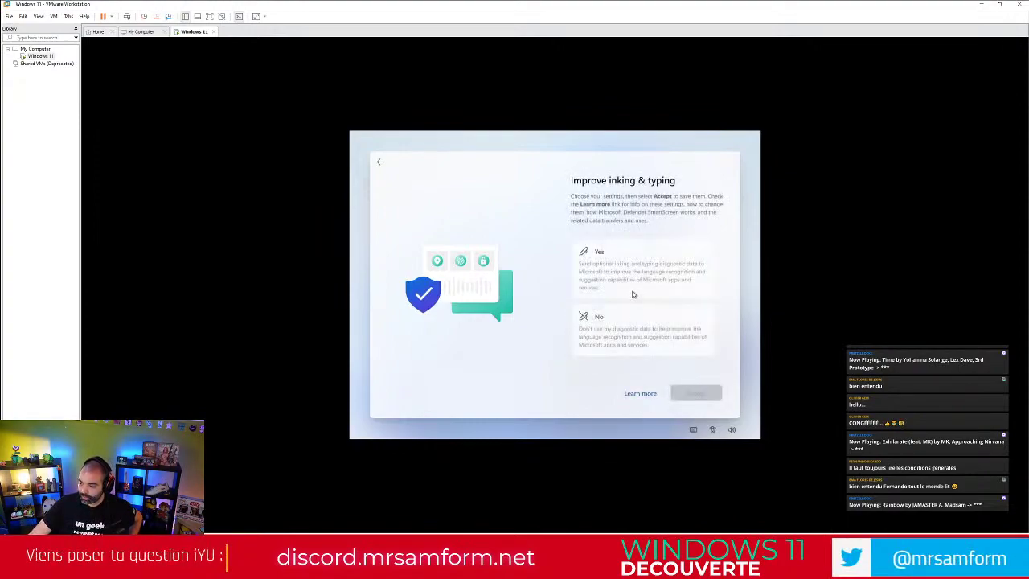
Step: Answer No to the remaining privacy settings, from improving inking and typing through letting apps use the advertising ID
left_click(643, 344)
left_click(697, 393)
left_click(645, 347)
left_click(696, 393)
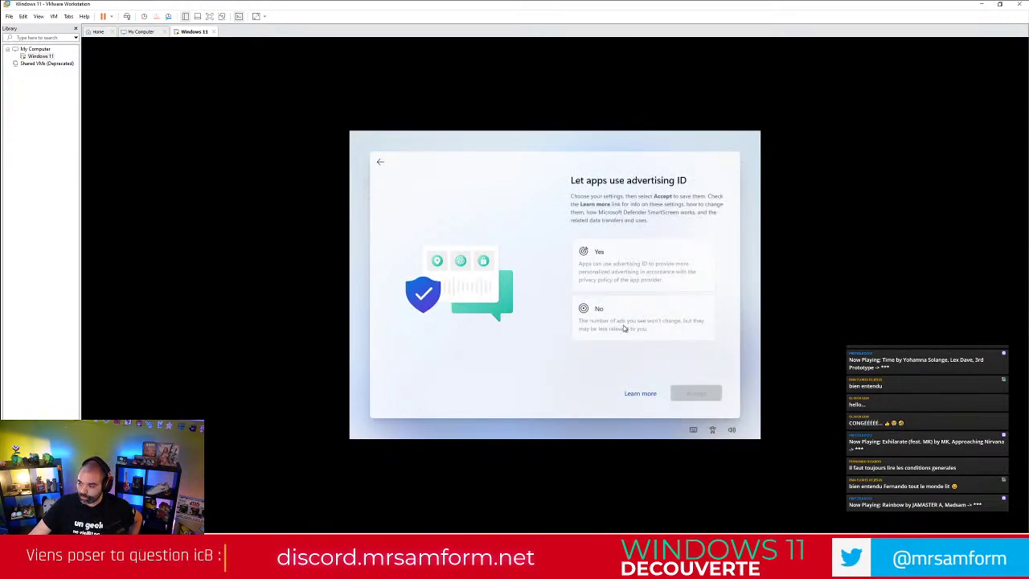
left_click(624, 328)
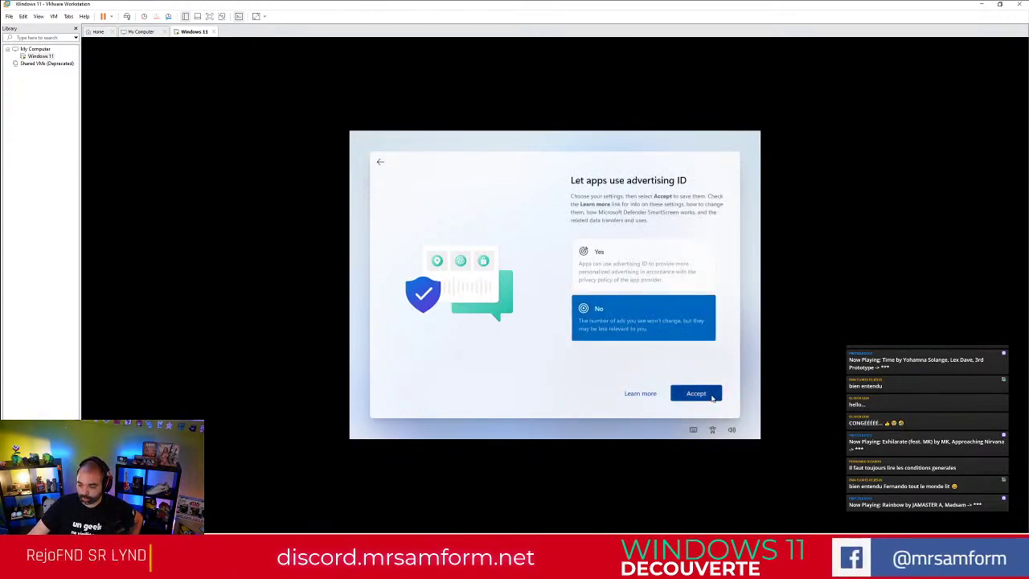
left_click(710, 398)
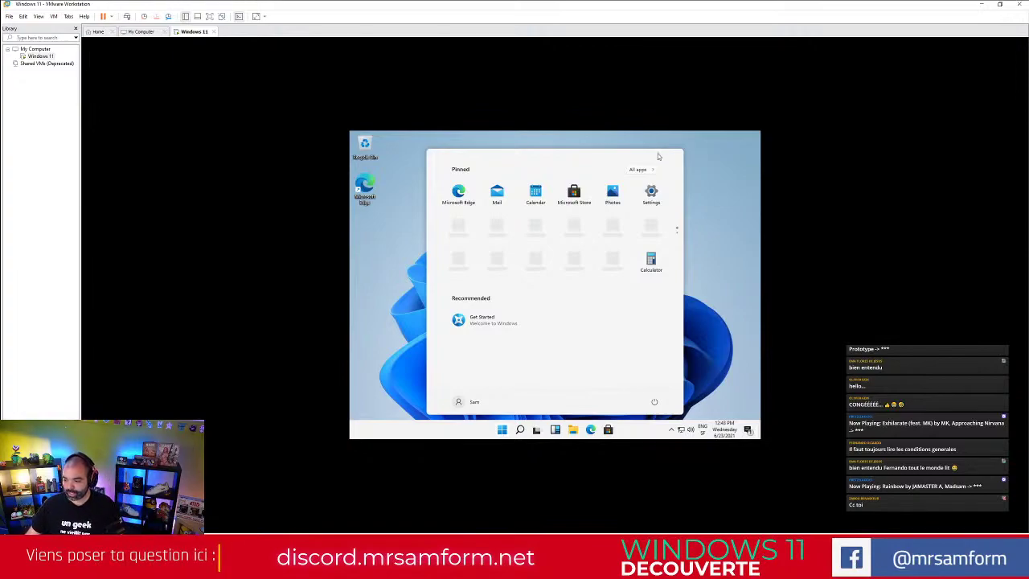
Step: Close and reopen the Start menu to examine its centred layout with the pinned and recommended apps
key("Num_Lock")
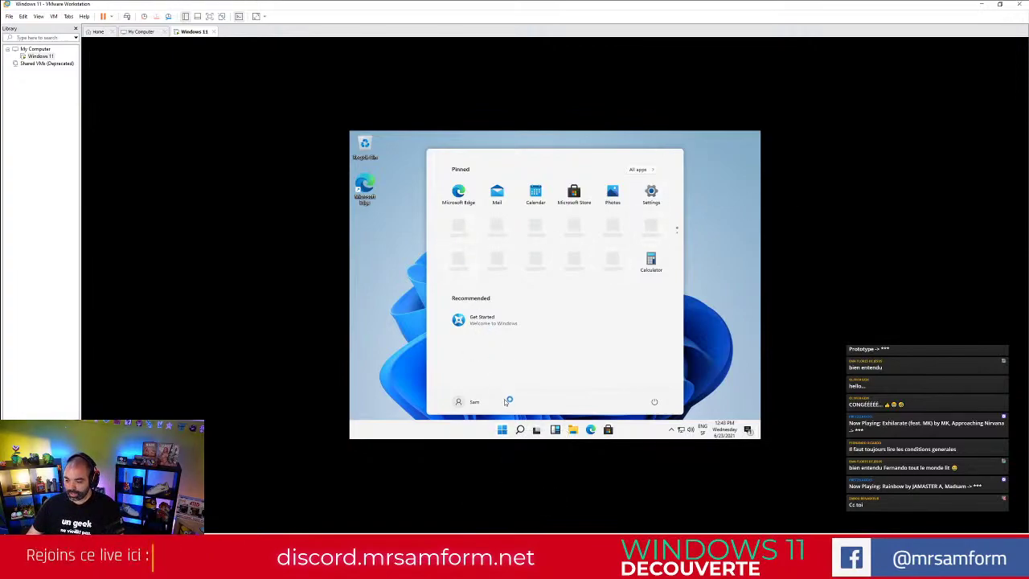
left_click(503, 432)
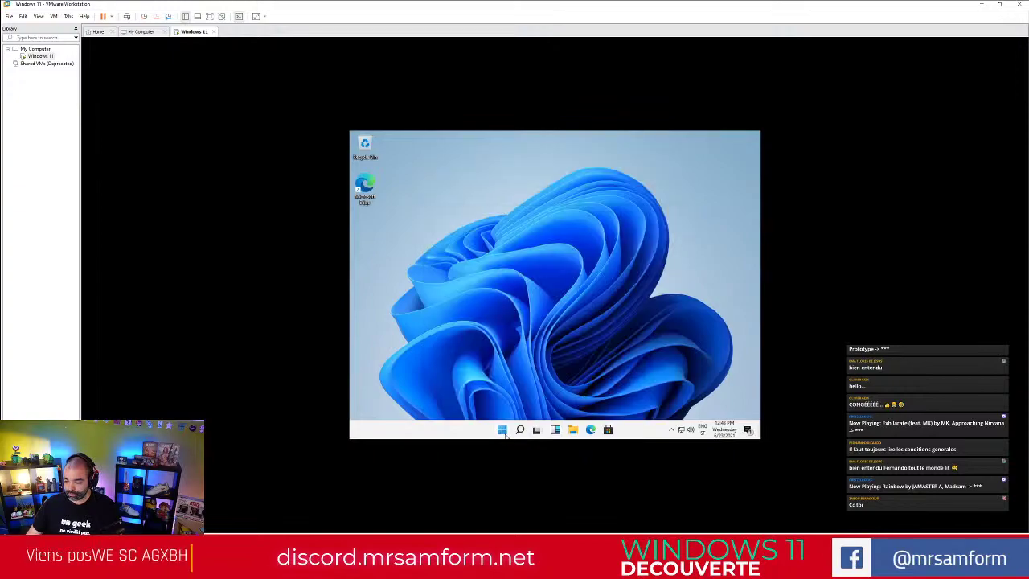
left_click(502, 432)
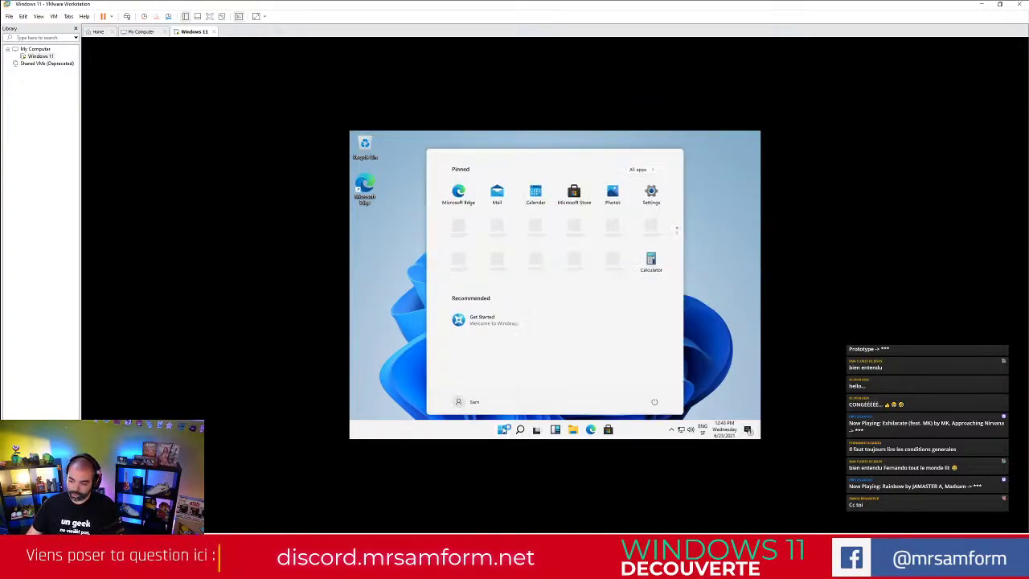
left_click(504, 430)
left_click(504, 430)
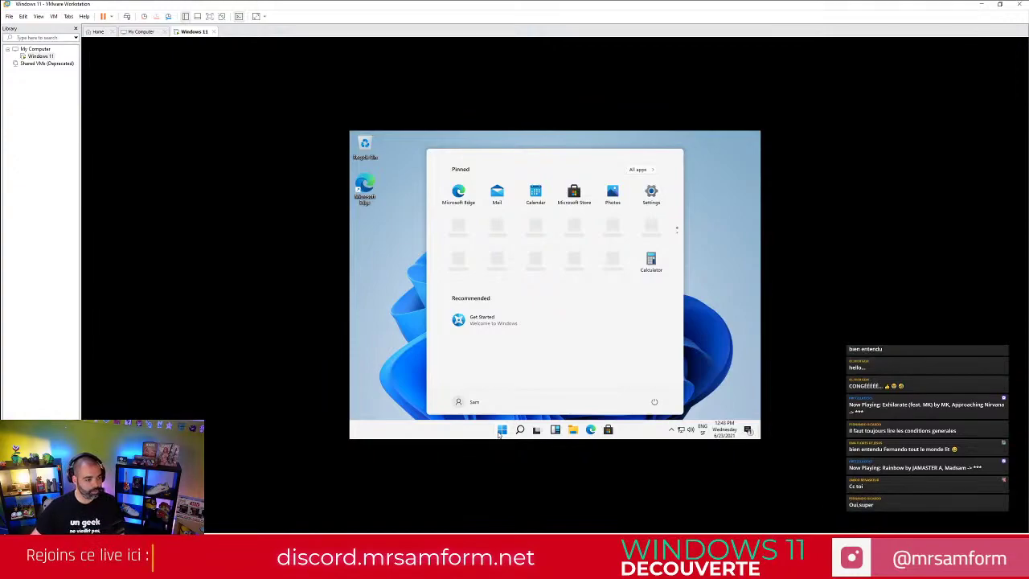
key("Num_Lock")
key("Num_Lock")
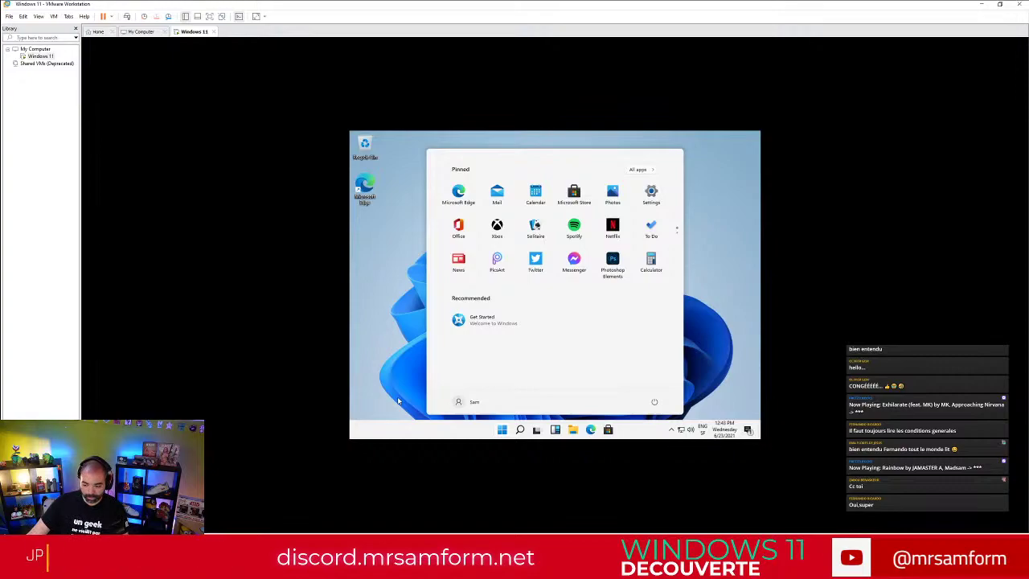
Step: Look through the taskbar settings, from taskbar alignment down to the notification area, and close the Settings window
right_click(464, 429)
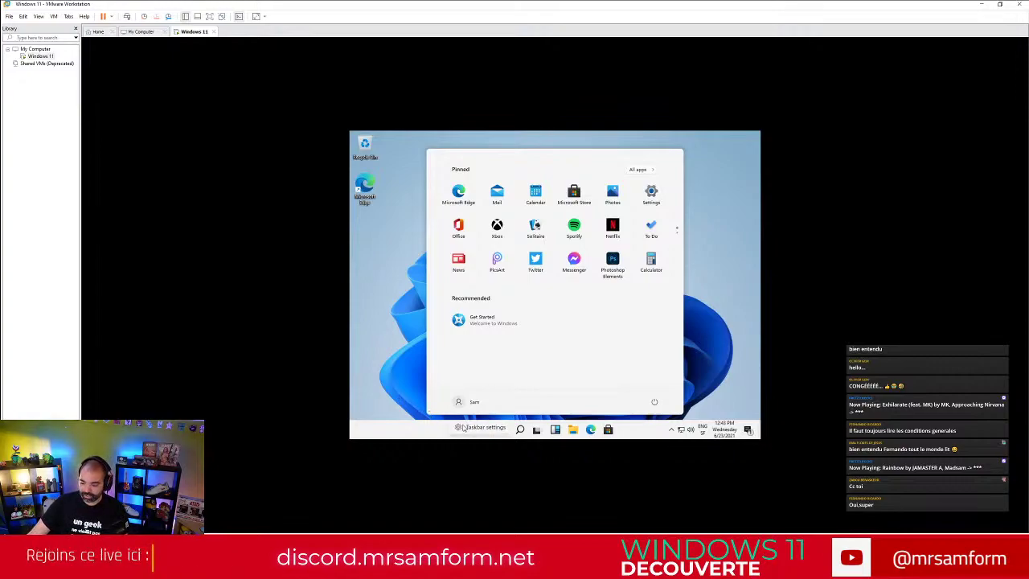
left_click(474, 429)
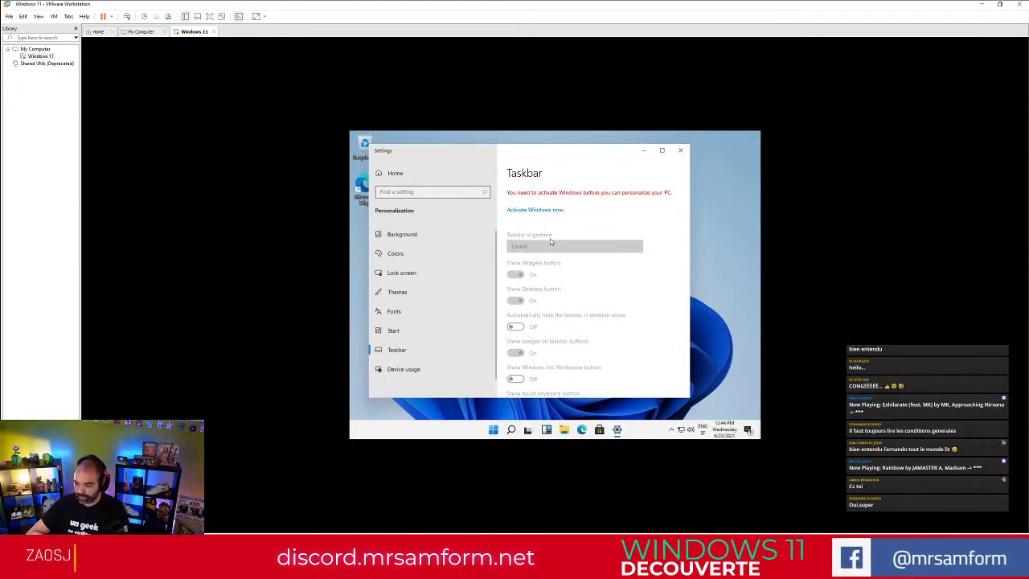
scroll(550, 238, "down", 10)
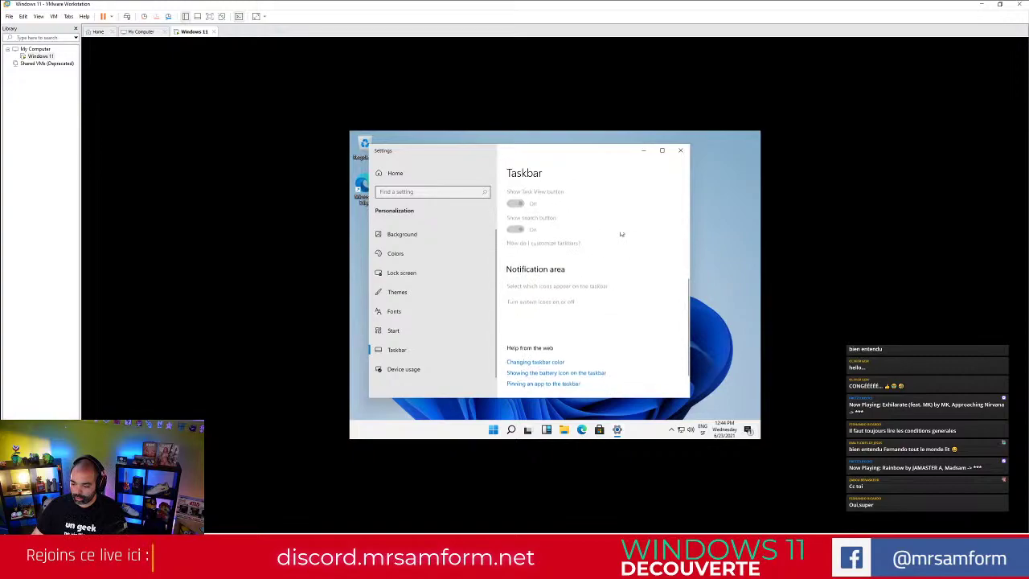
left_click(681, 151)
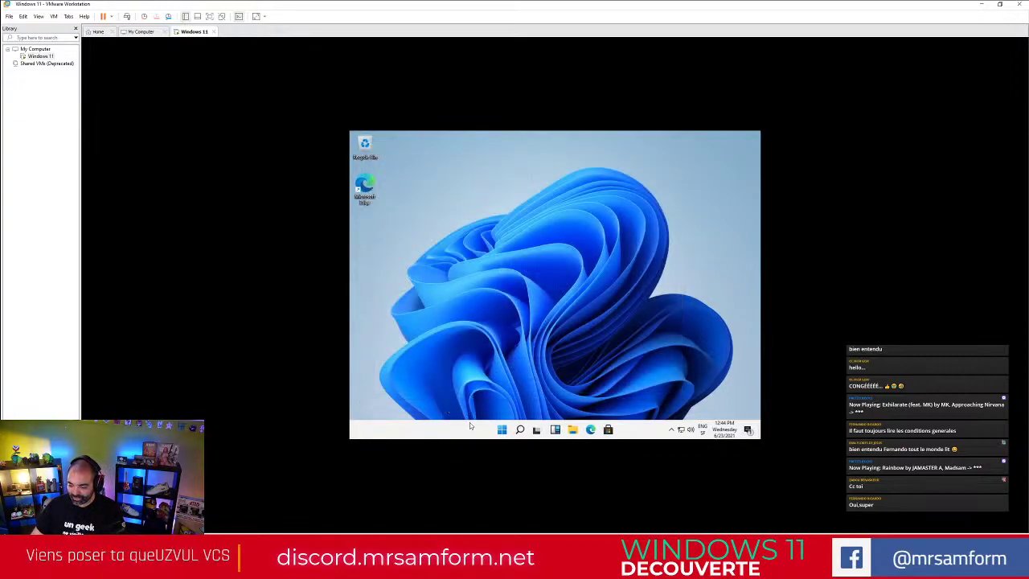
Step: Look at the Start menu again and show the list of system shortcuts of the Start icon
left_click(503, 431)
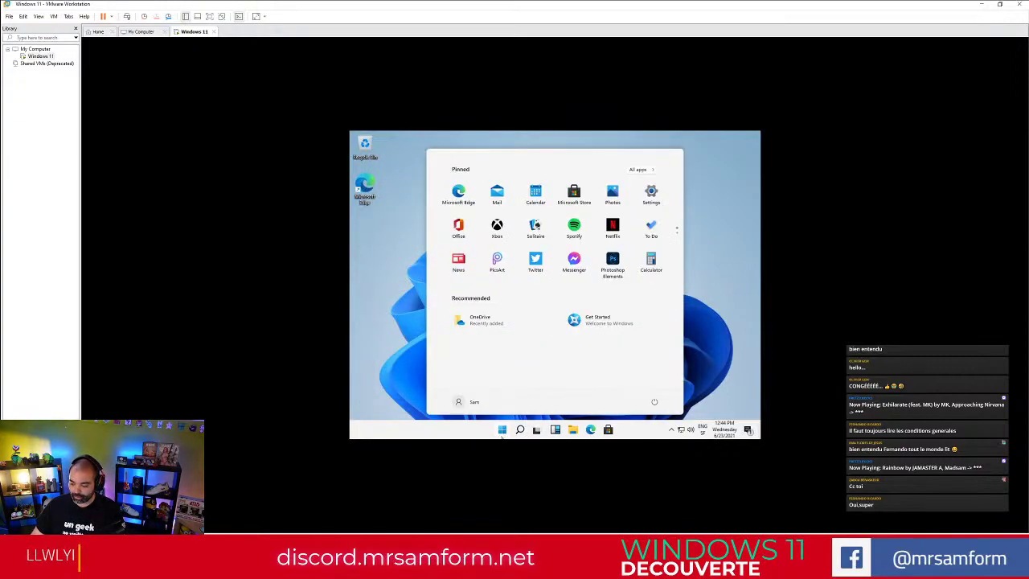
left_click(506, 432)
right_click(504, 431)
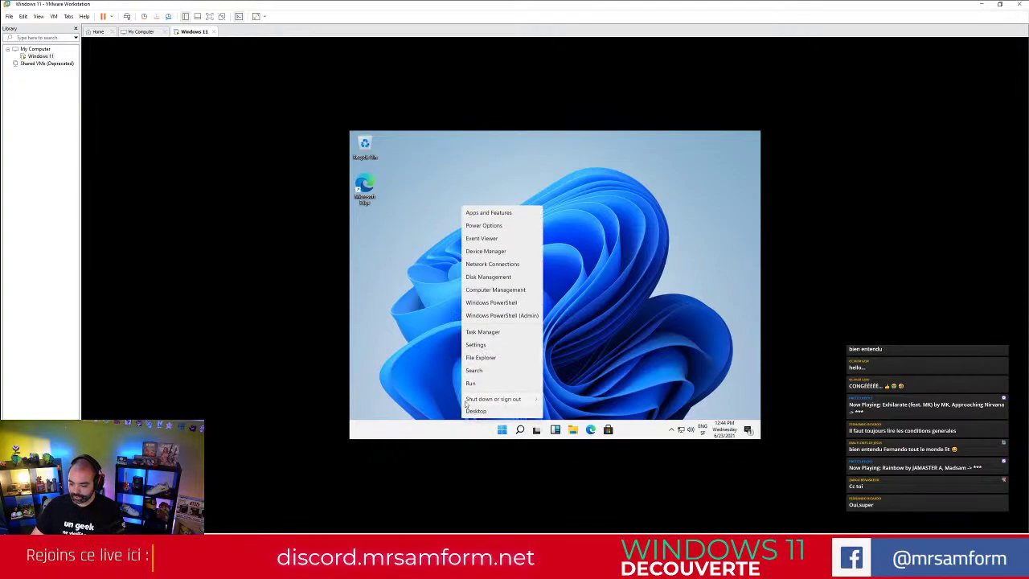
Step: Reopen the taskbar settings to check the taskbar alignment option and close the Settings window again
right_click(484, 429)
left_click(498, 428)
key("Num_Lock")
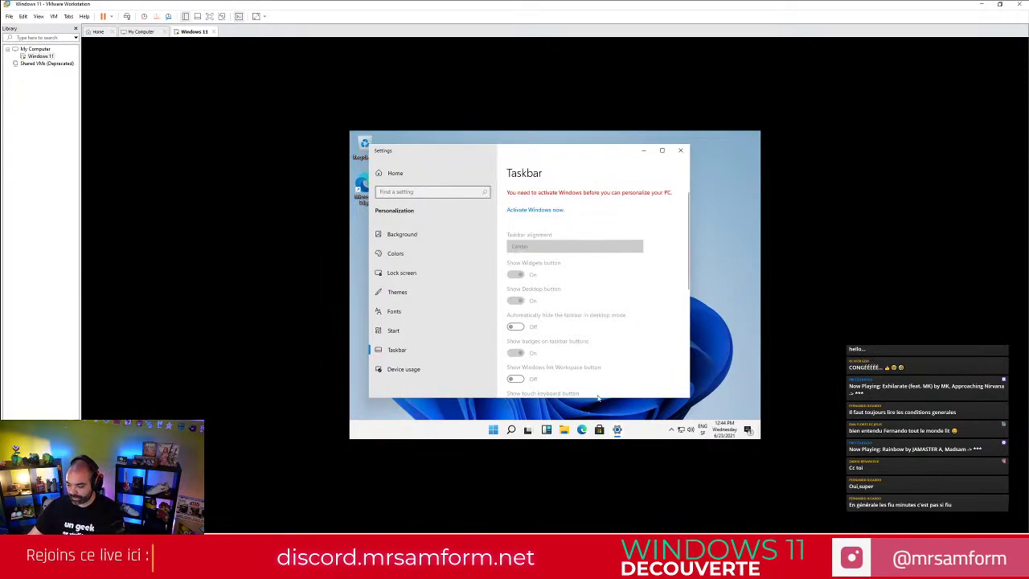
key("Num_Lock")
key("Num_Lock")
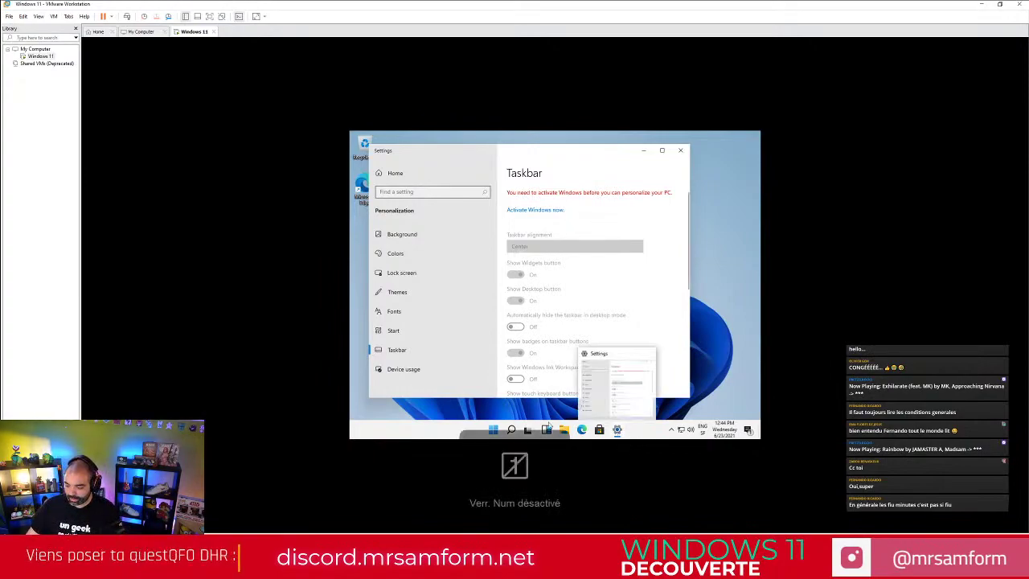
left_click(680, 151)
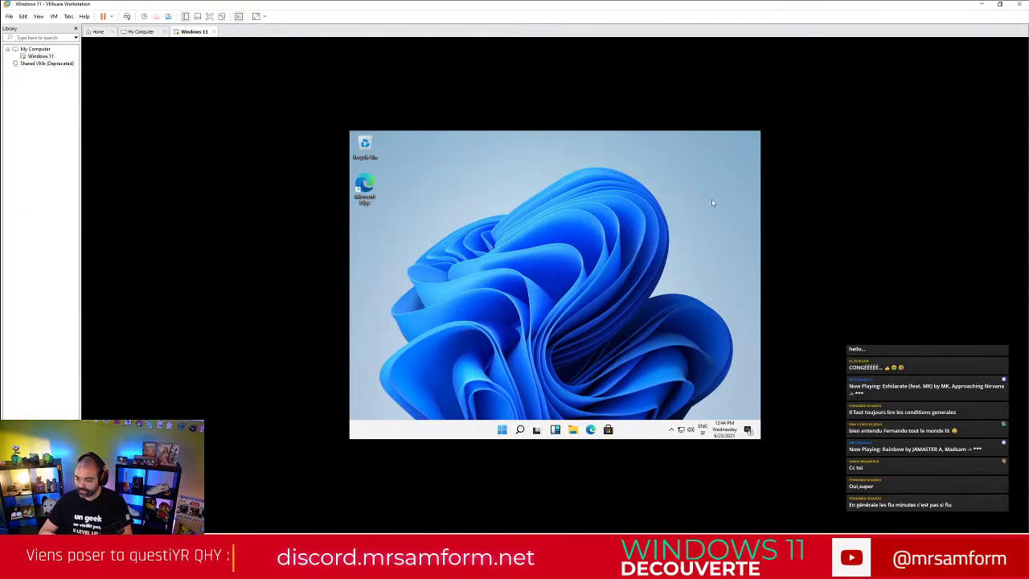
key("Num_Lock")
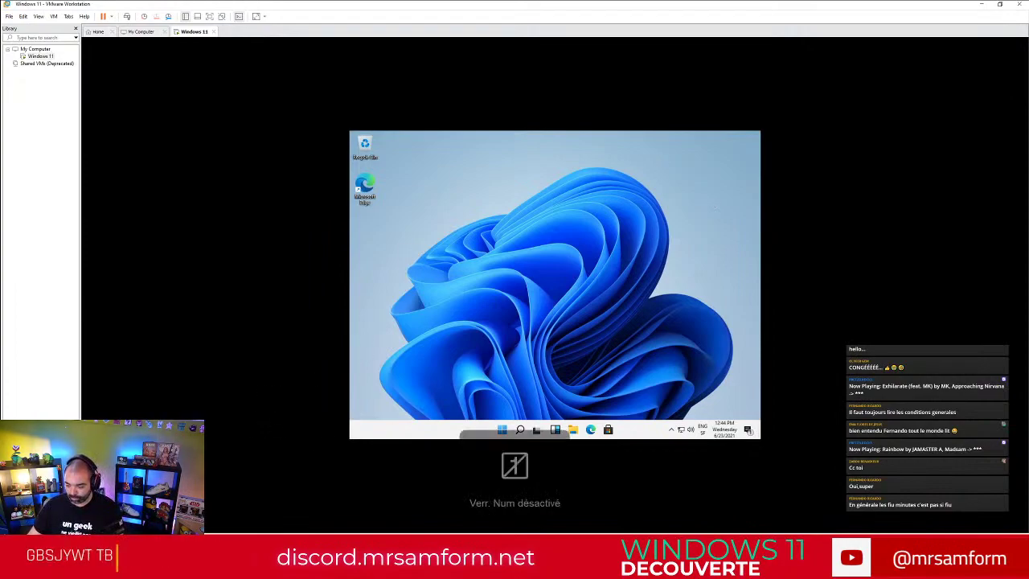
Step: Open File Explorer in the virtual machine and compare its folder icons with the host computer's Explorer window
left_click(705, 430)
left_click(704, 431)
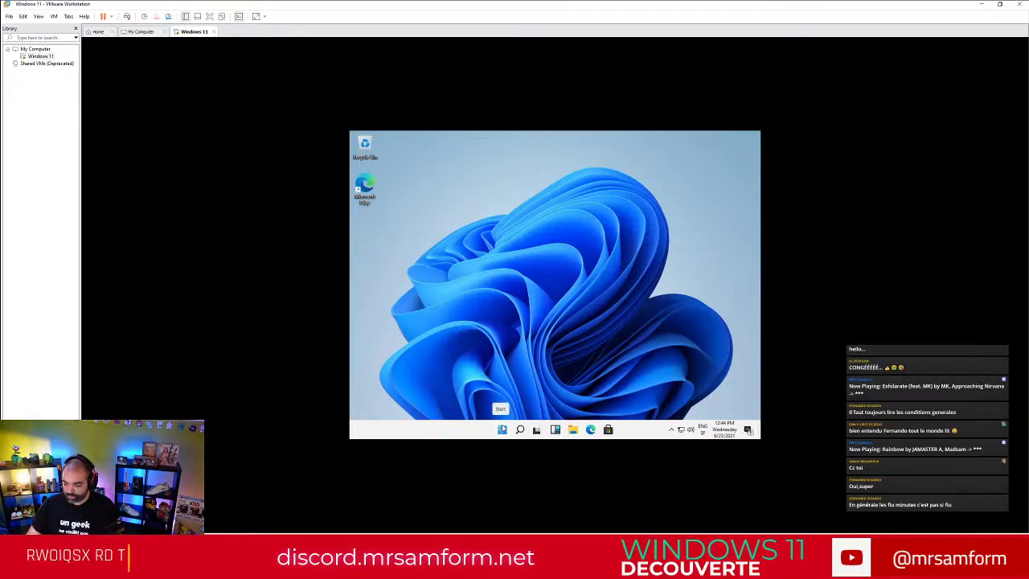
left_click(572, 431)
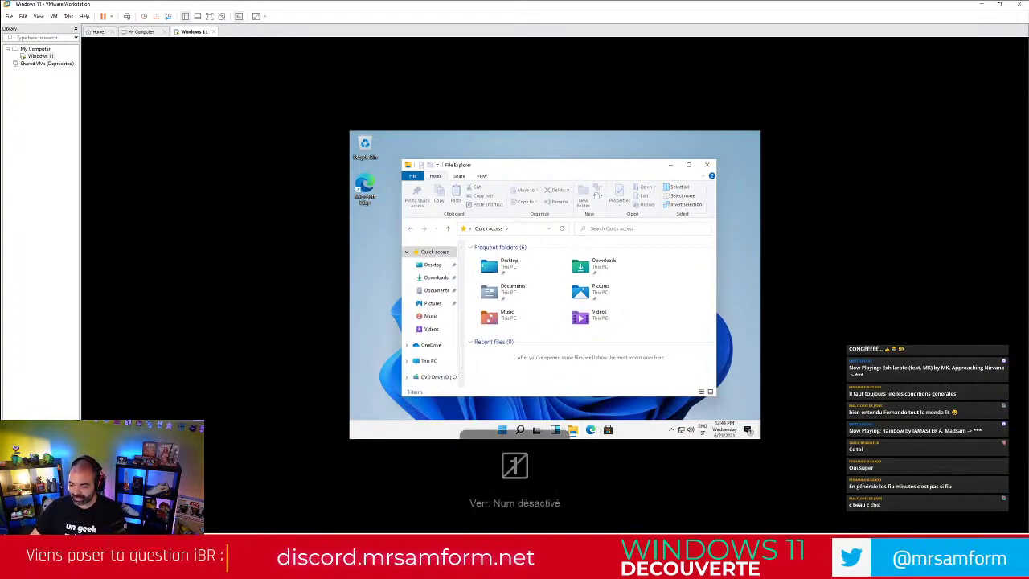
left_click(515, 266)
key("Num_Lock")
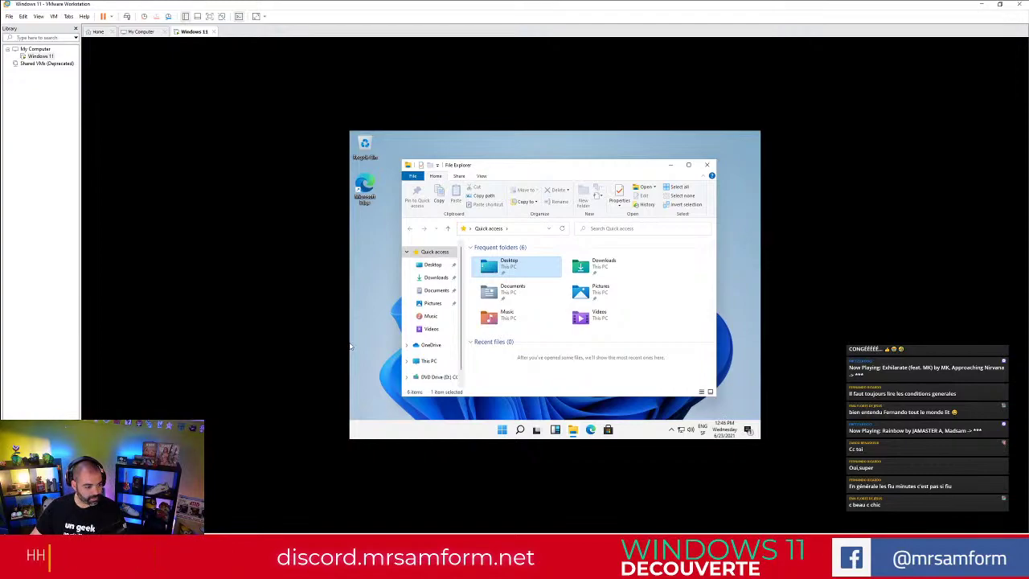
left_click_drag(0, 191, 848, 147)
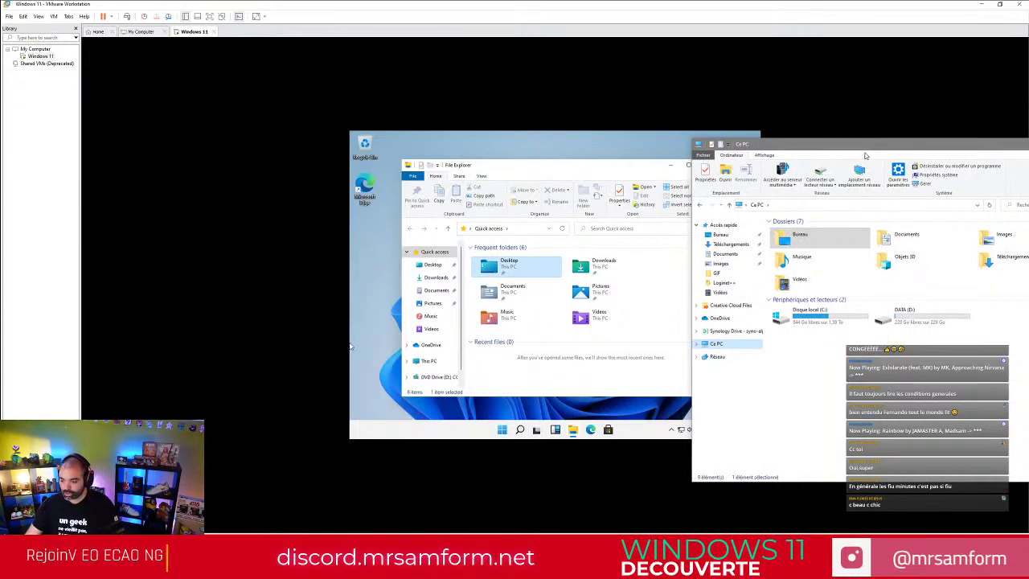
left_click_drag(828, 150, 0, 151)
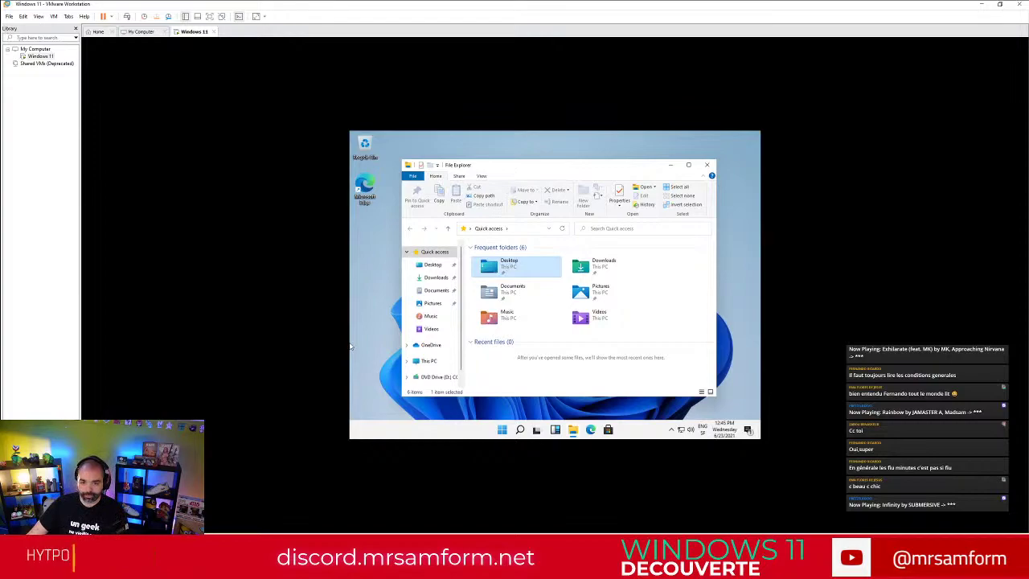
Step: Mount the VMware Tools disc for the Windows 11 virtual machine and run its setup64.exe
right_click(192, 32)
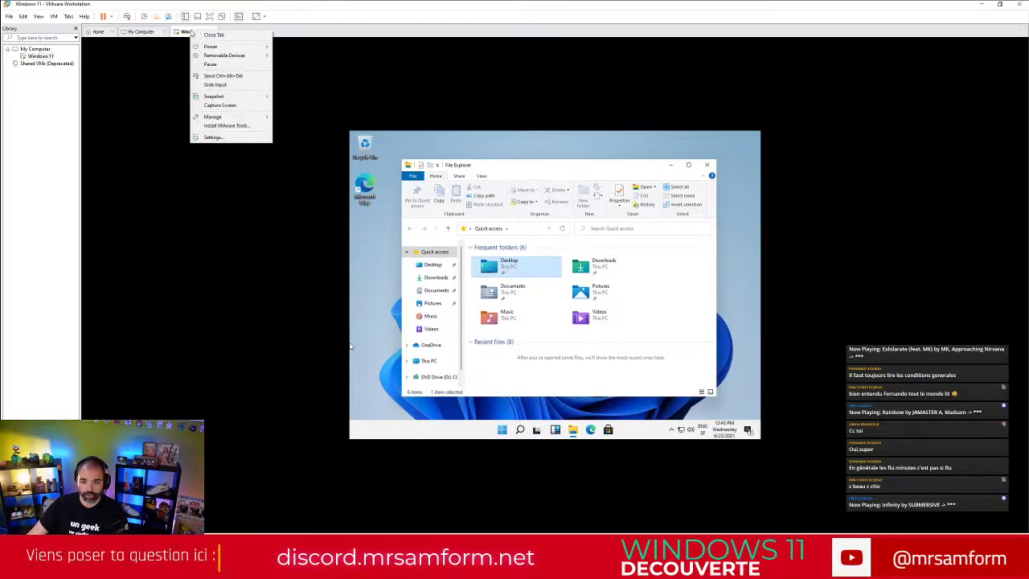
left_click(227, 125)
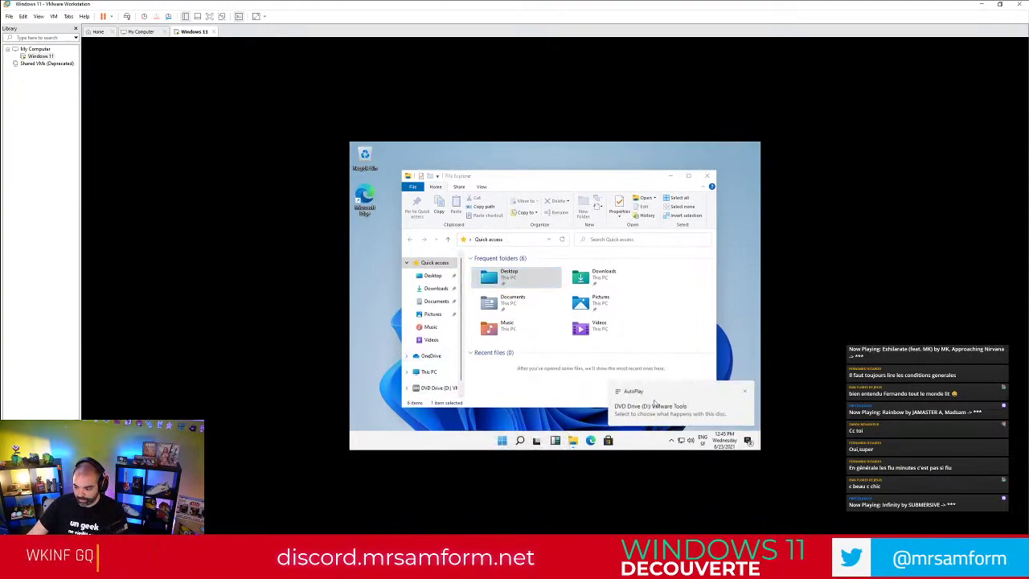
left_click(664, 417)
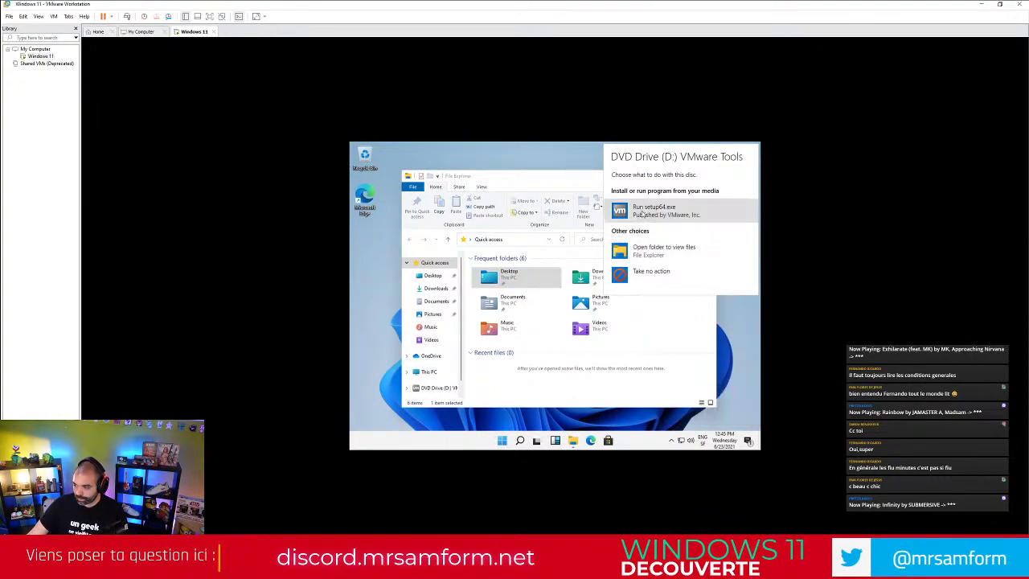
left_click(642, 211)
left_click(522, 346)
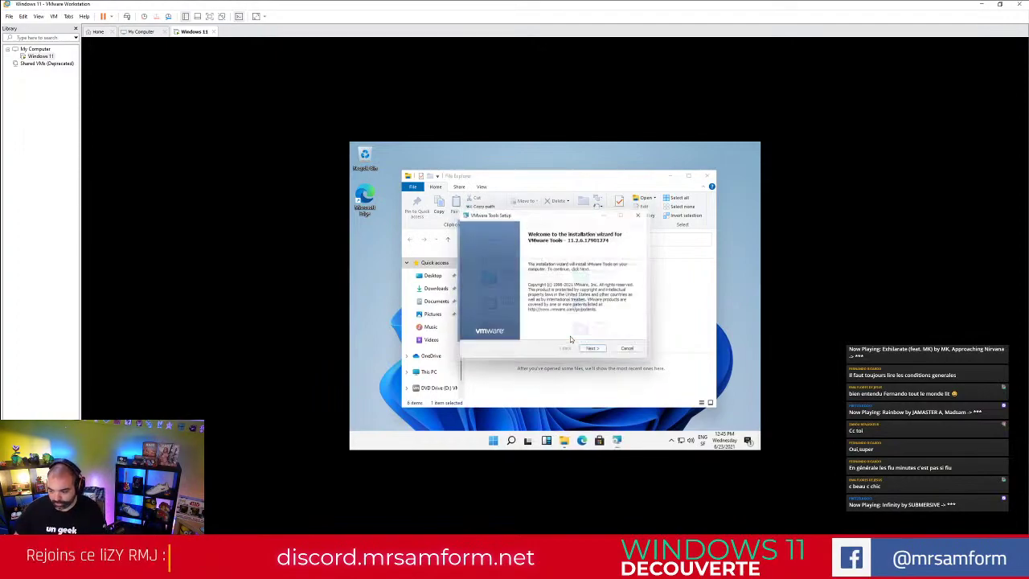
Step: Complete the VMware Tools installation wizard with its proposed options and postpone the system restart
left_click(596, 352)
left_click(595, 352)
left_click(595, 352)
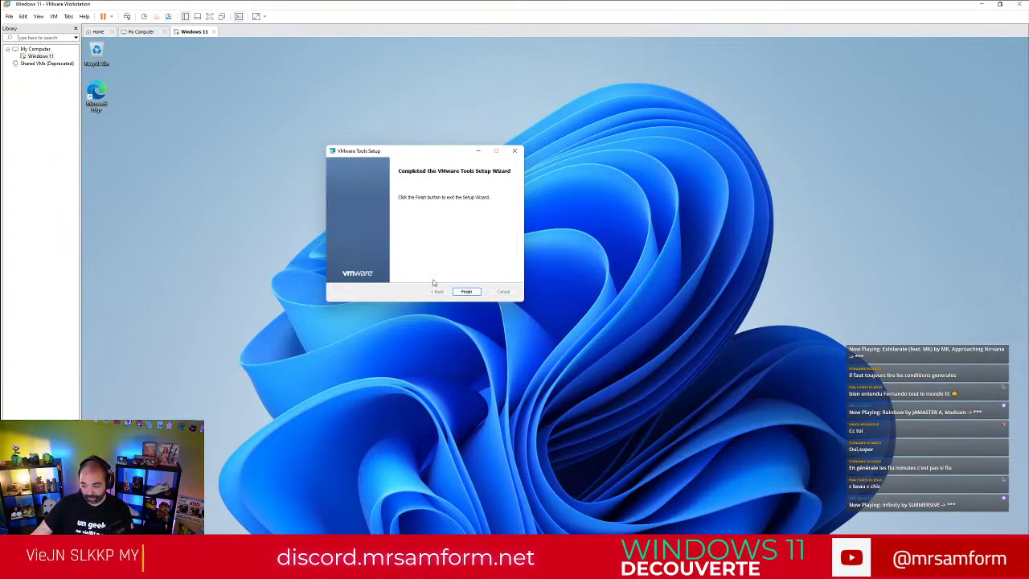
left_click(467, 292)
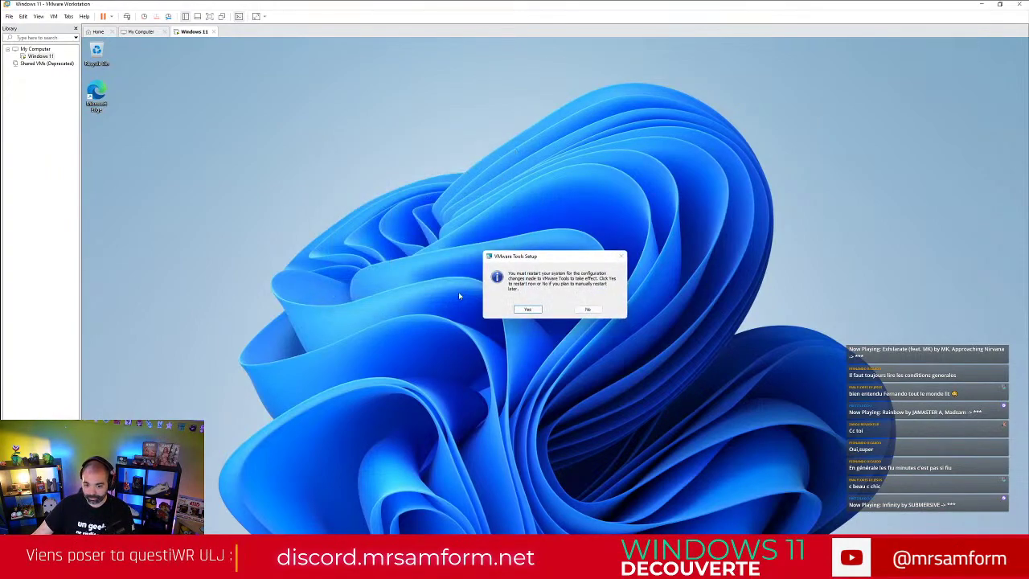
left_click(589, 310)
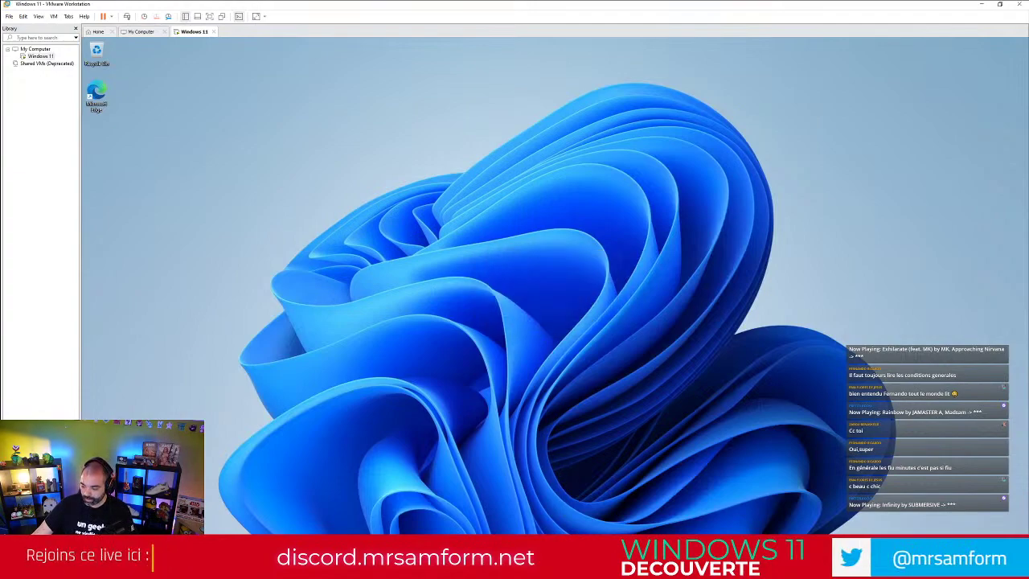
Step: Bring up an enlarged File Explorer window in the virtual machine and show the contents of Local Disk (C:)
key("super+e")
key("Num_Lock")
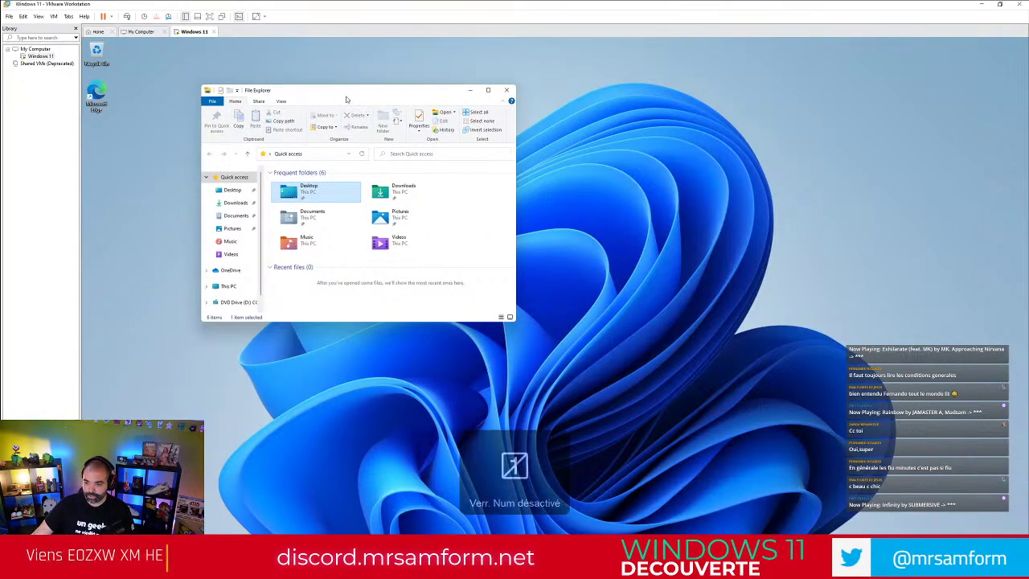
left_click_drag(362, 90, 329, 113)
left_click_drag(483, 344, 629, 447)
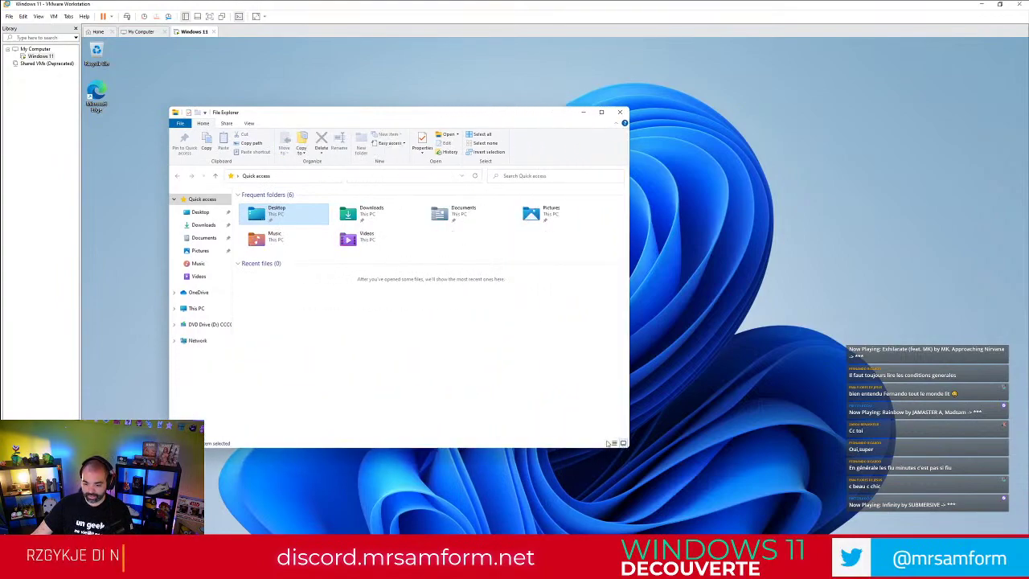
left_click(203, 309)
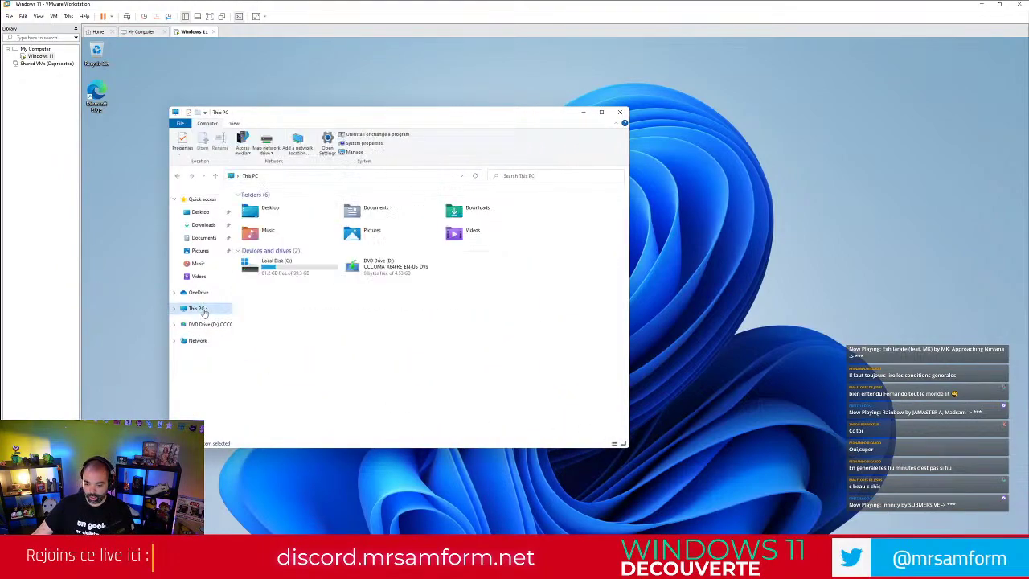
double_click(270, 266)
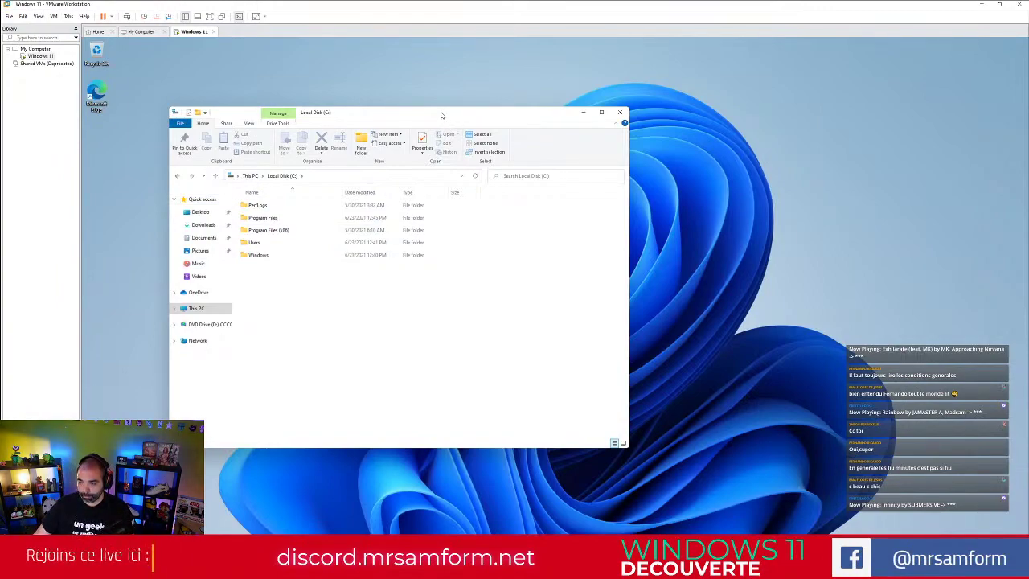
left_click_drag(441, 114, 368, 128)
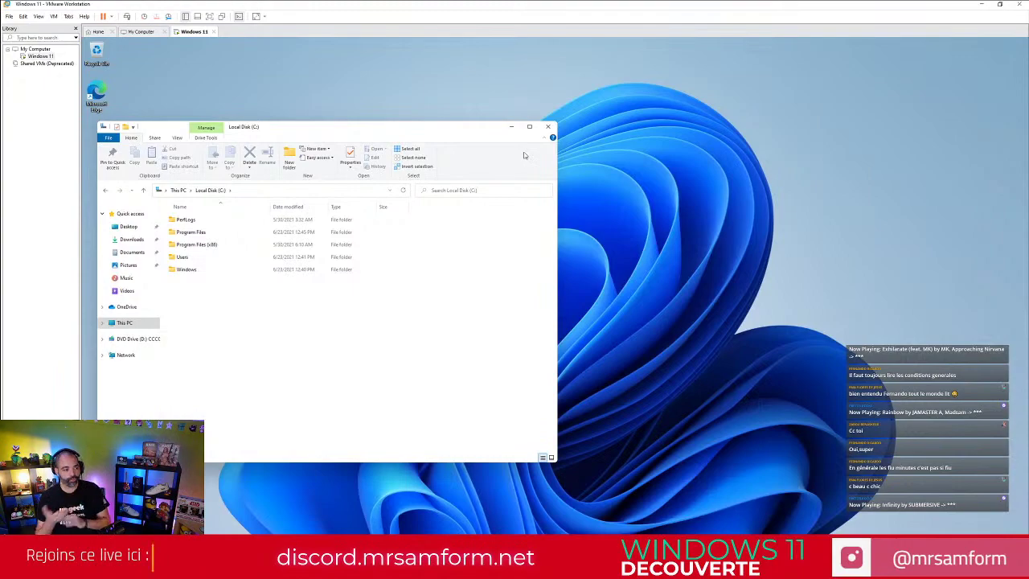
Step: Demonstrate host window snapping with File Explorer in the right half and VMware Workstation beside it, and maximize VMware again
key("Num_Lock")
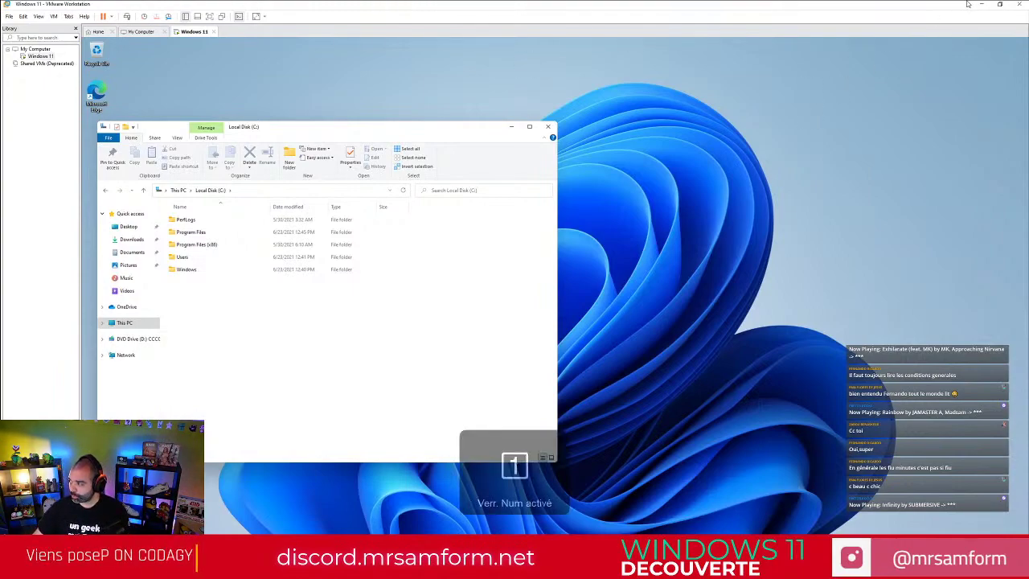
left_click(981, 4)
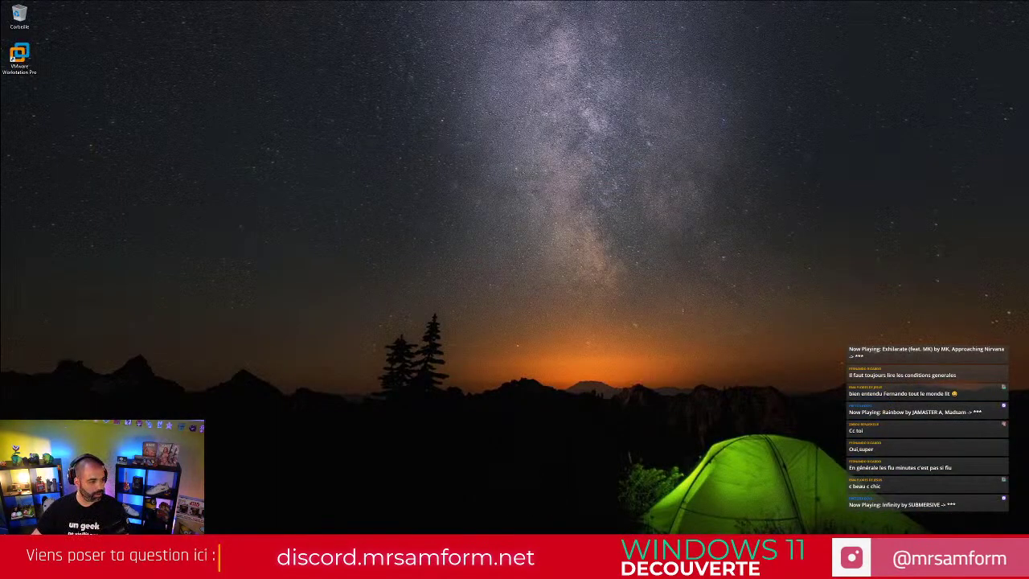
key("super+e")
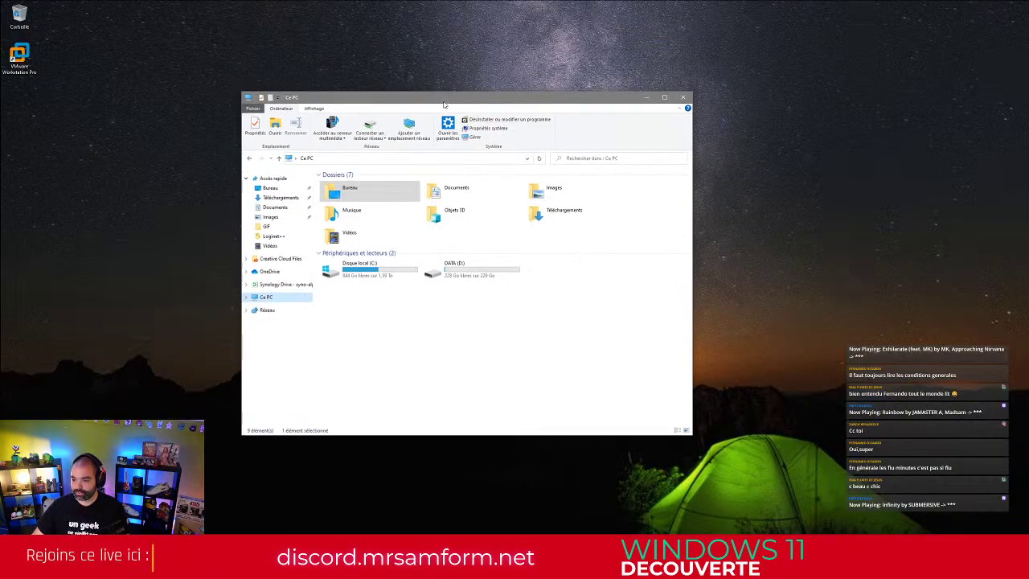
left_click_drag(429, 99, 1028, 145)
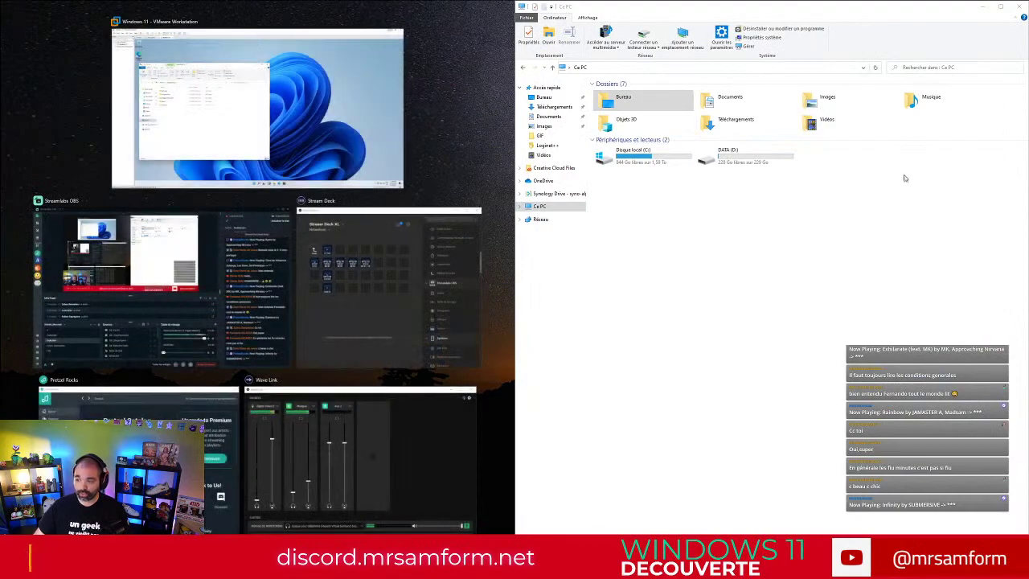
left_click(239, 56)
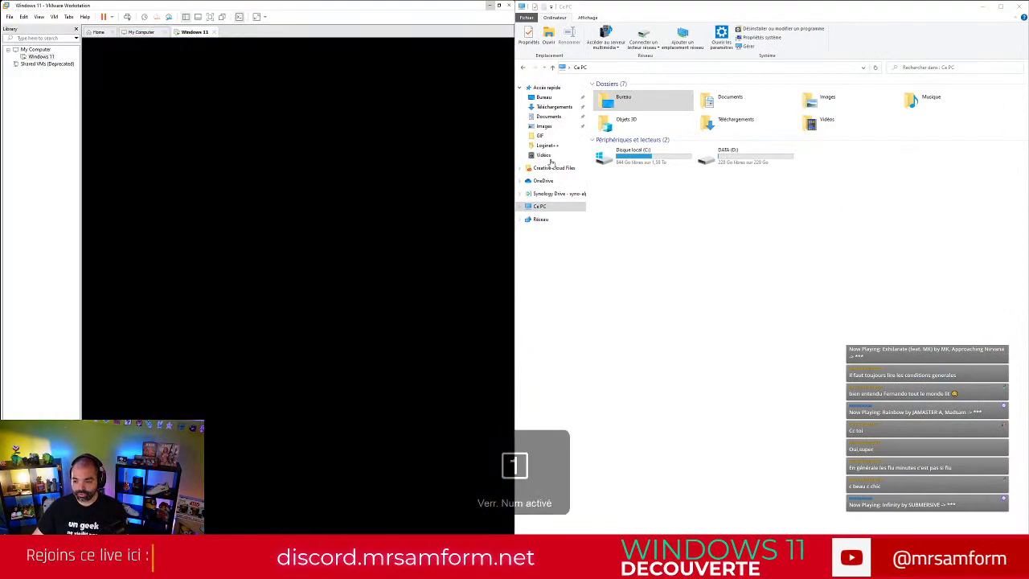
left_click_drag(427, 3, 511, 141)
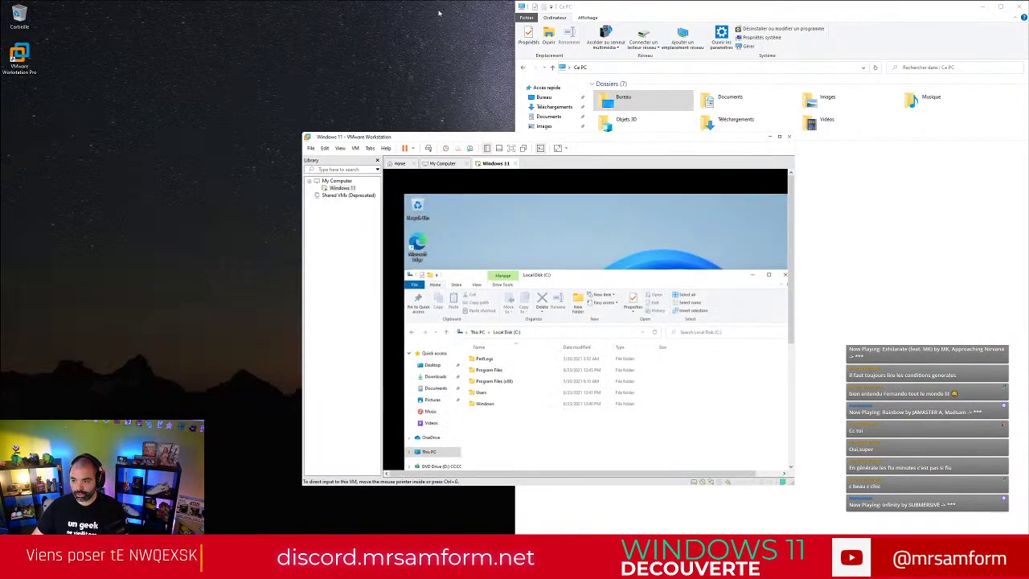
double_click(511, 140)
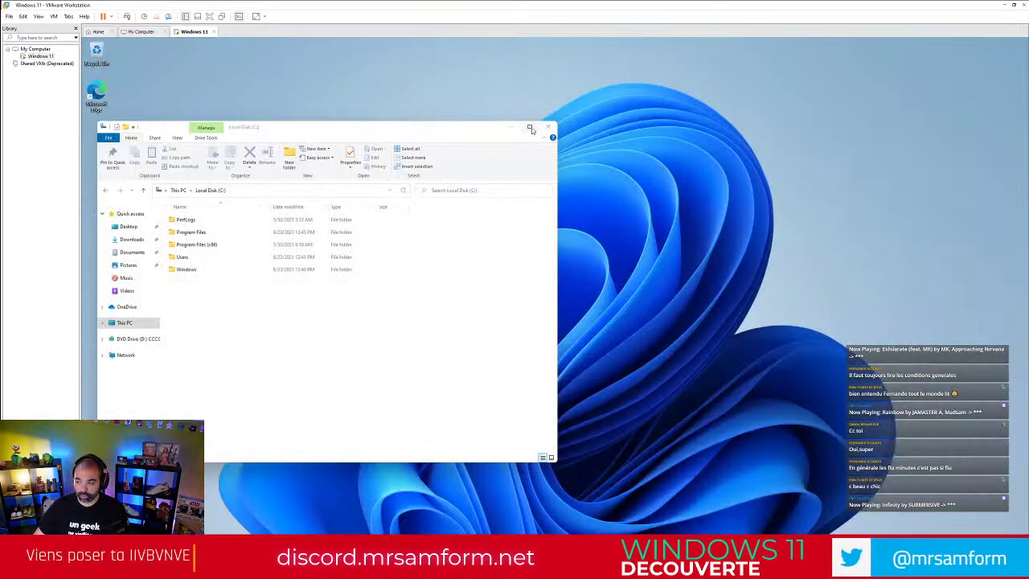
Step: Use the snap layouts to place the Local Disk (C:) window in the left half and in the bottom-left quarter of the desktop
mouse_move(532, 128)
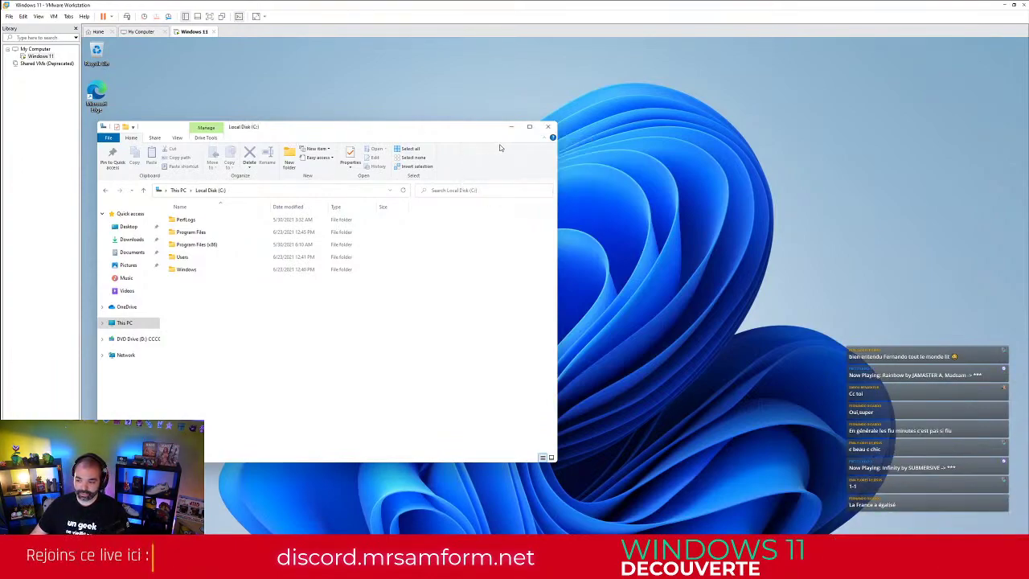
left_click(528, 129)
key("Num_Lock")
key("Num_Lock")
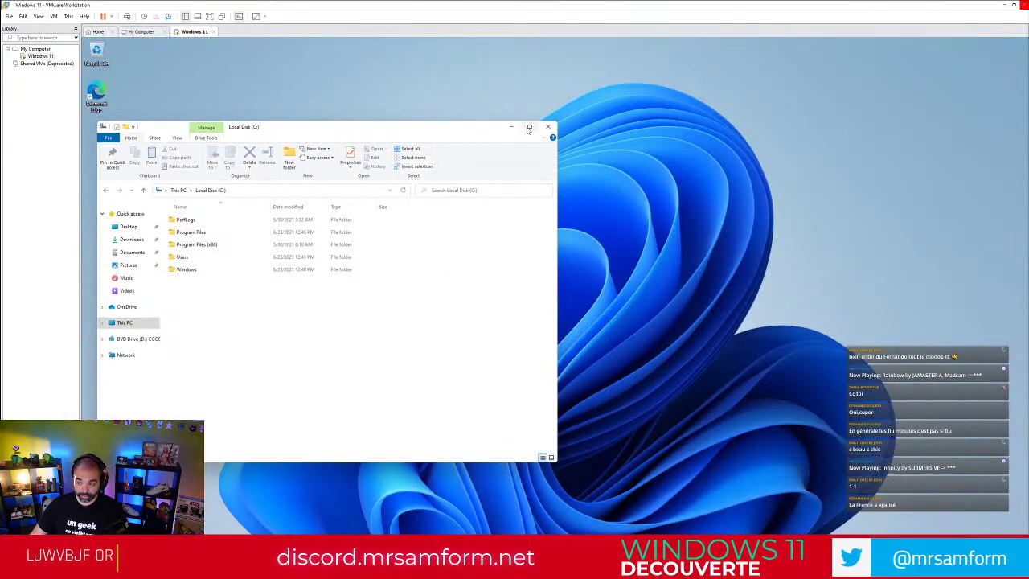
mouse_move(528, 129)
left_click(474, 182)
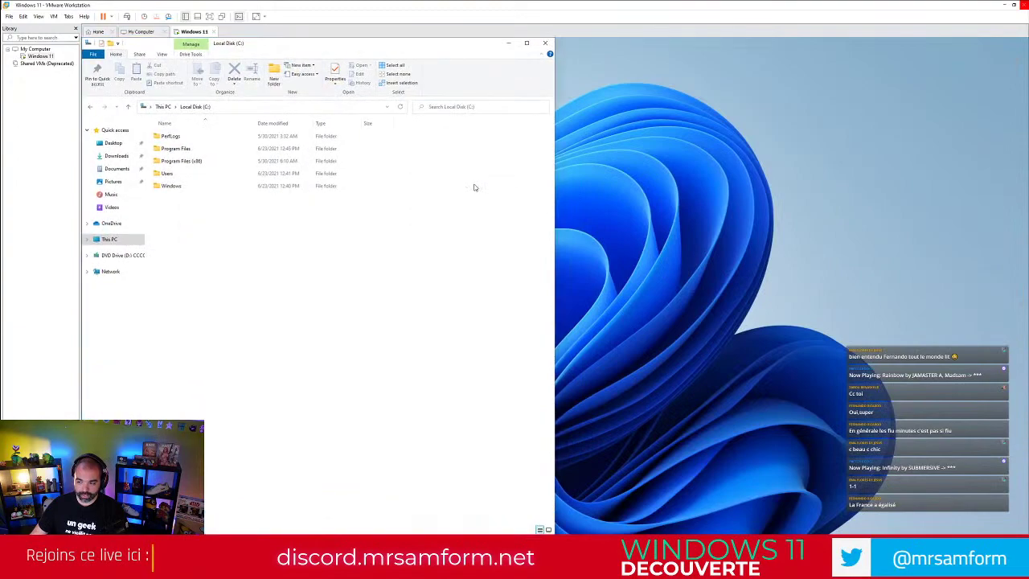
mouse_move(528, 45)
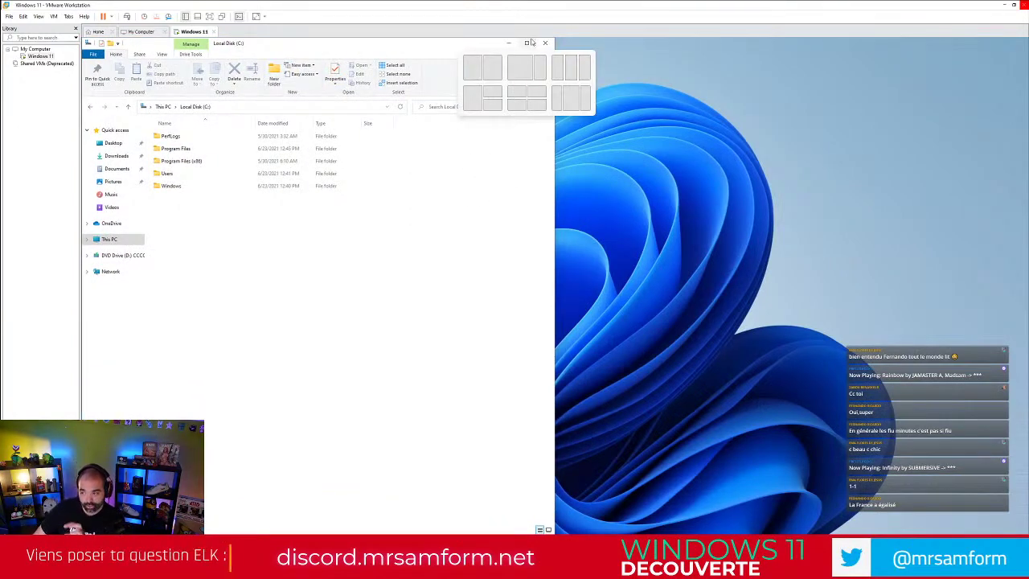
left_click(518, 103)
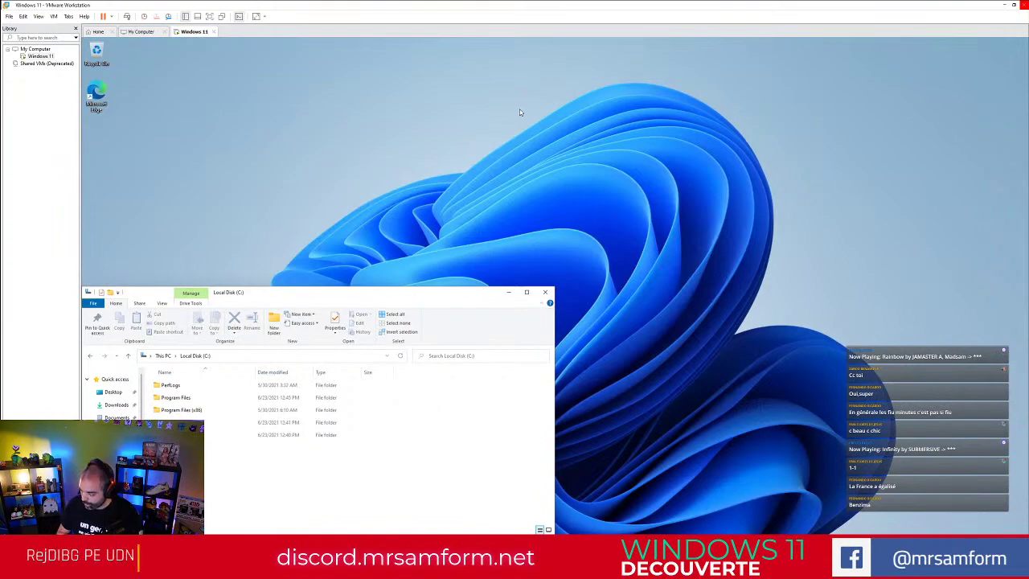
Step: Close the Local Disk (C:) window and briefly show the Start menu with its pinned and recommended apps
key("Num_Lock")
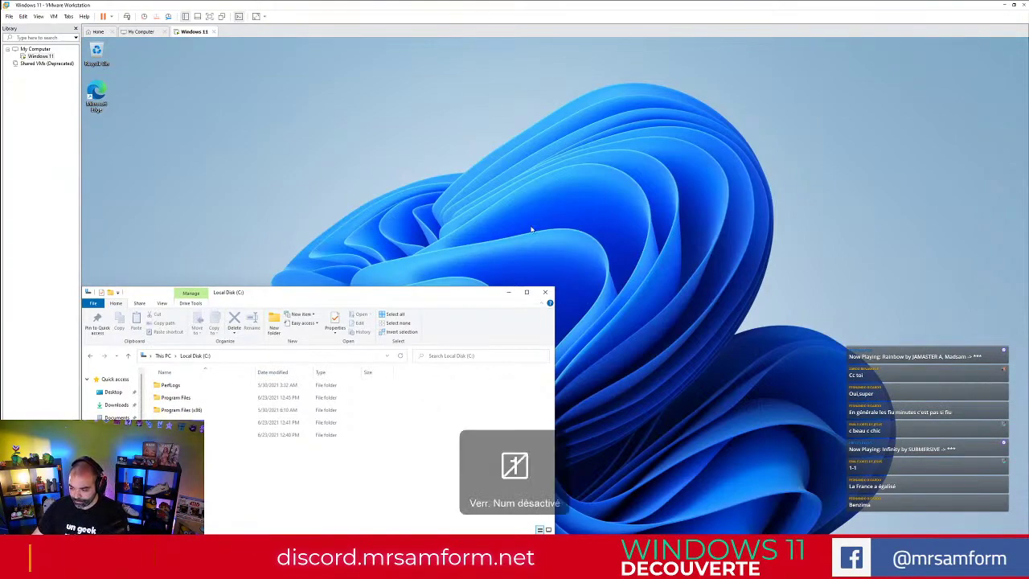
left_click(544, 292)
key("Num_Lock")
key("Num_Lock")
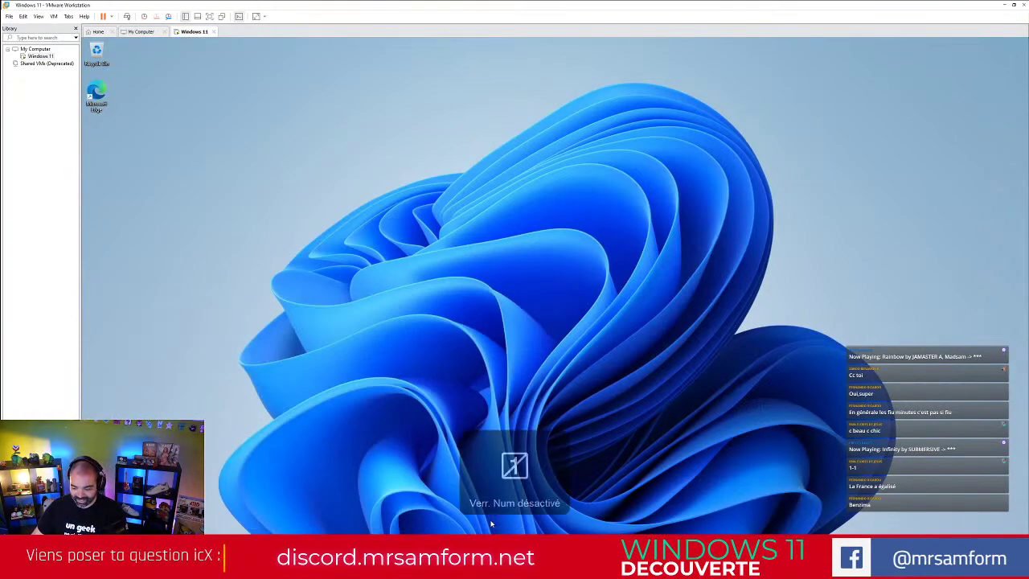
key("super")
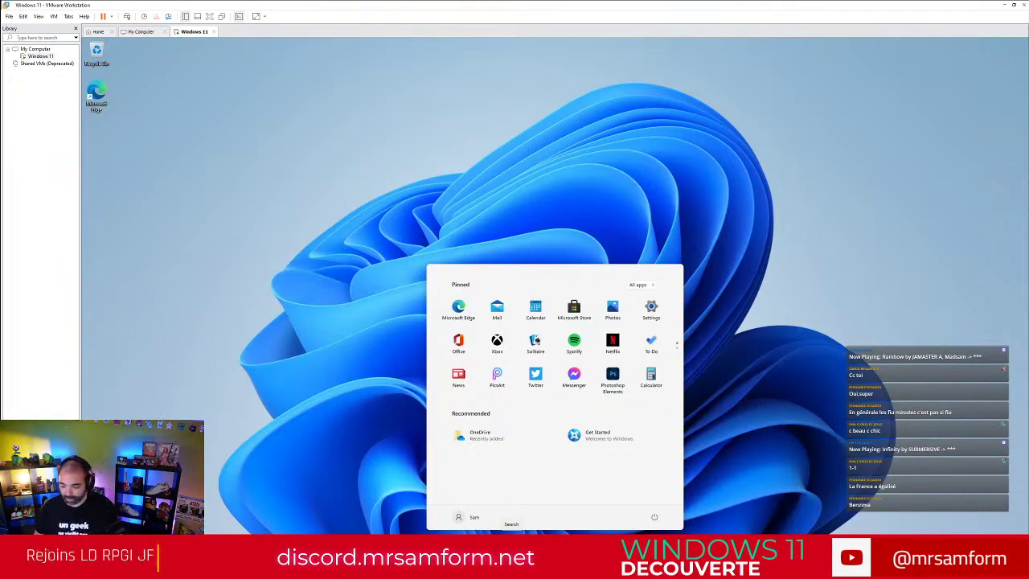
key("Num_Lock")
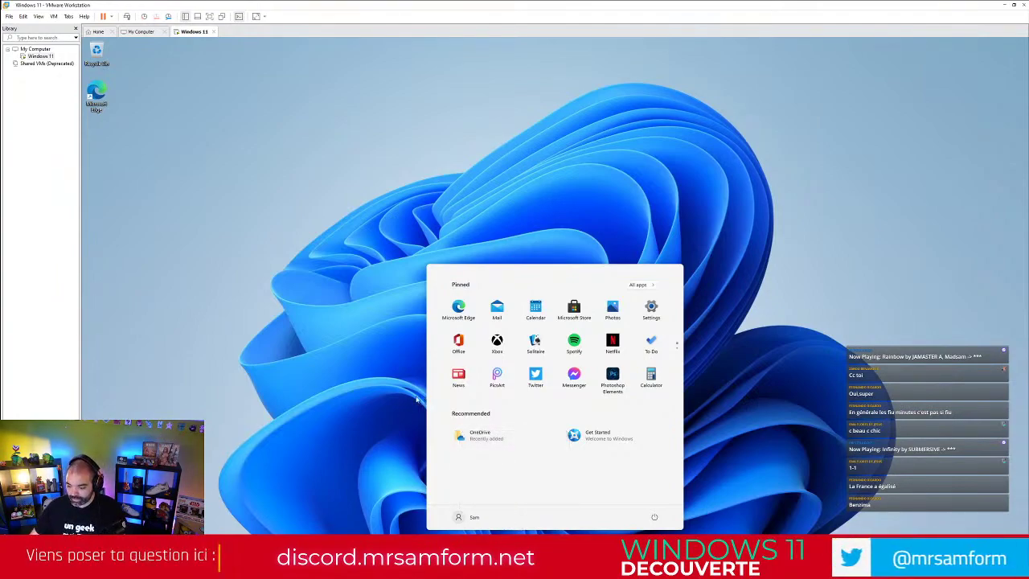
key("Num_Lock")
key("super")
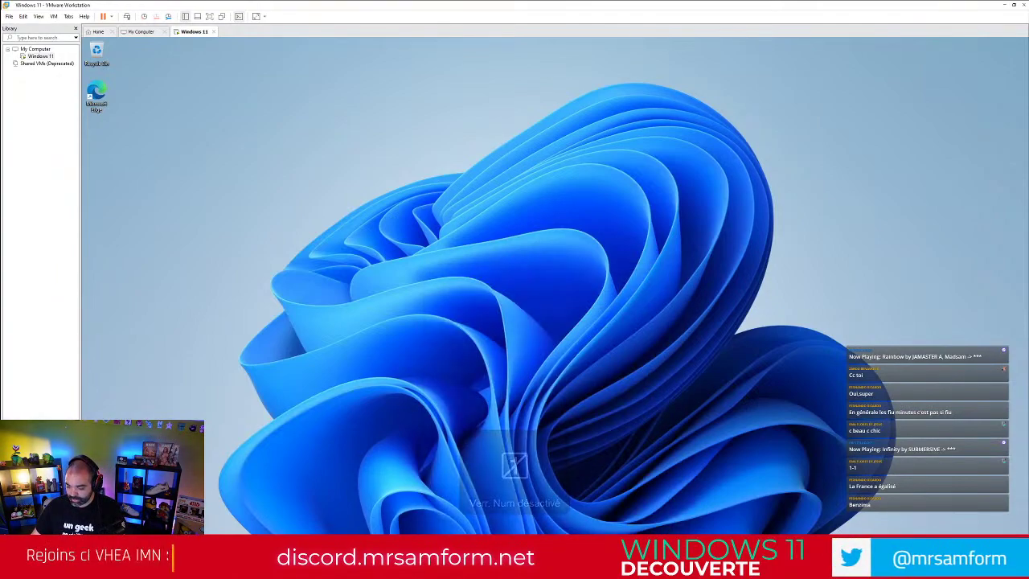
Step: Open the widgets board of Windows 11 to look at its sign-in page
key("super+Tab")
key("super+Tab")
key("super+Tab")
key("super+Tab")
key("super+w")
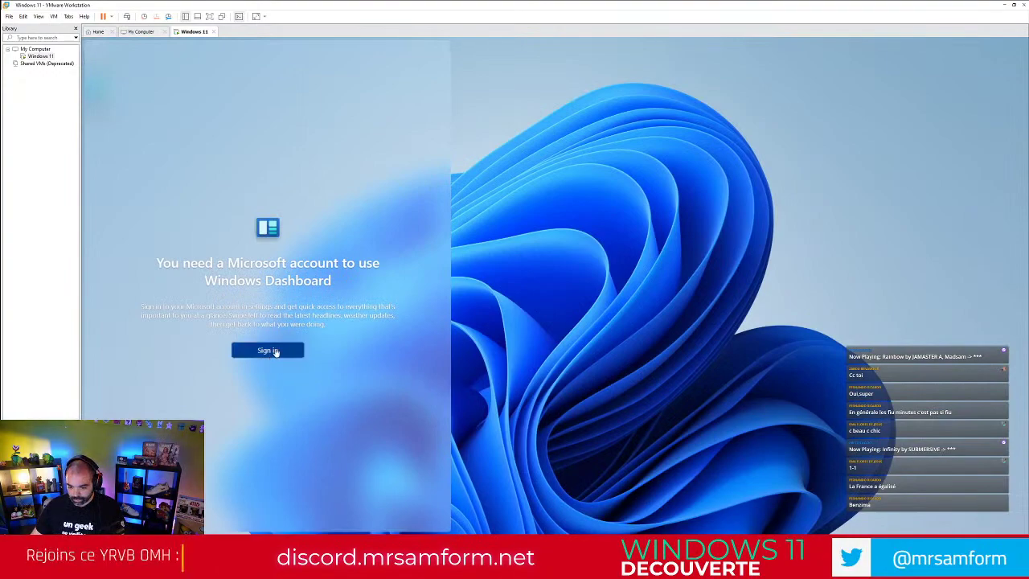
Step: Try the widgets board's sign-in, and look through both pages of pinned apps in the Start menu
left_click(275, 351)
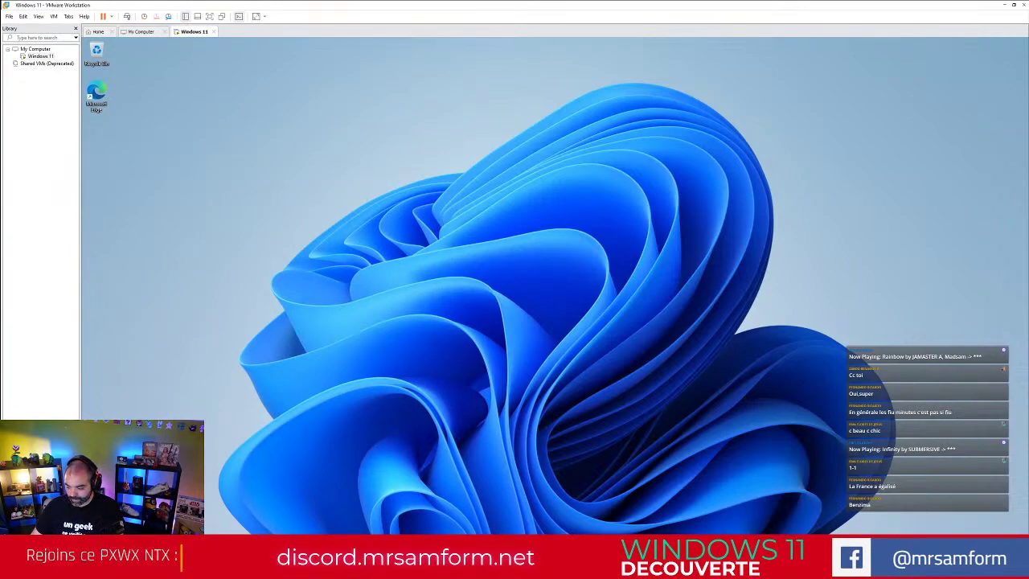
left_click(494, 543)
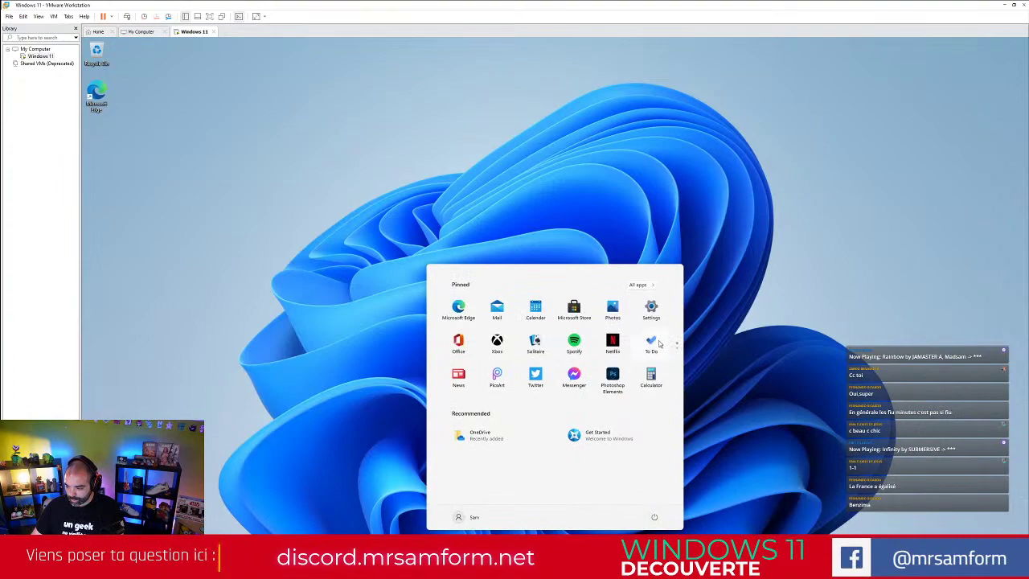
scroll(608, 383, "down", 1)
key("Escape")
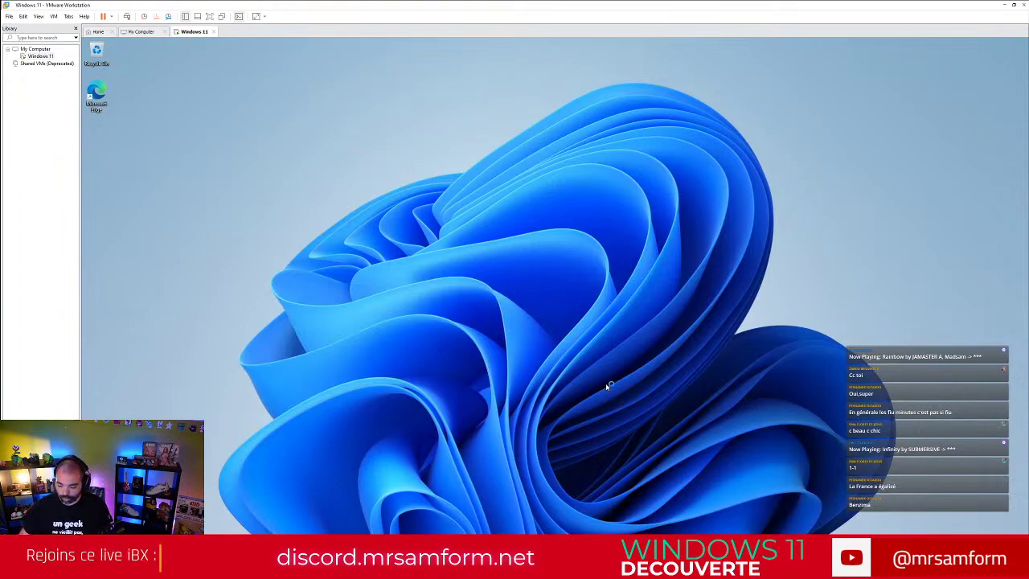
key("Num_Lock")
key("super")
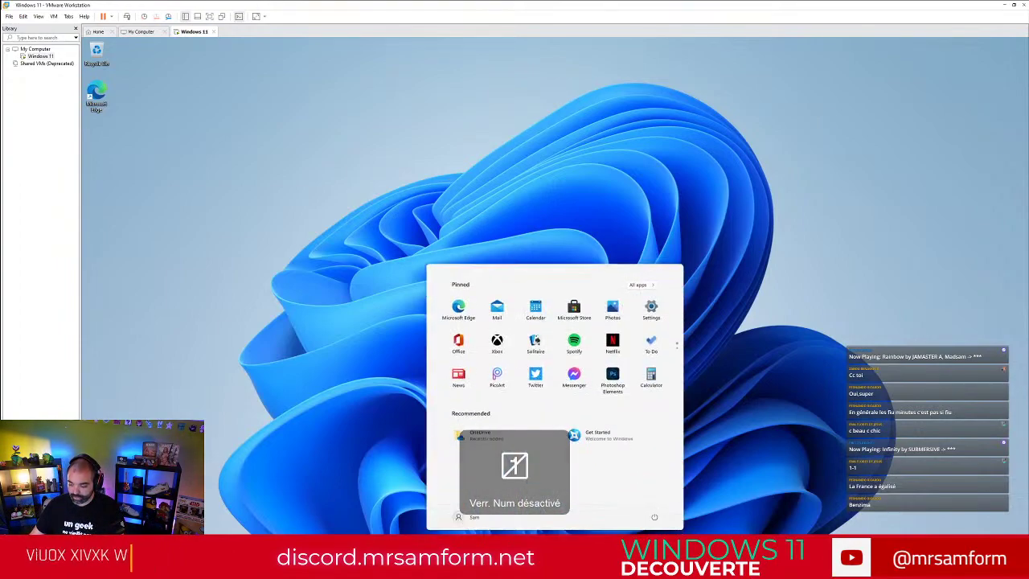
scroll(556, 338, "down", 1)
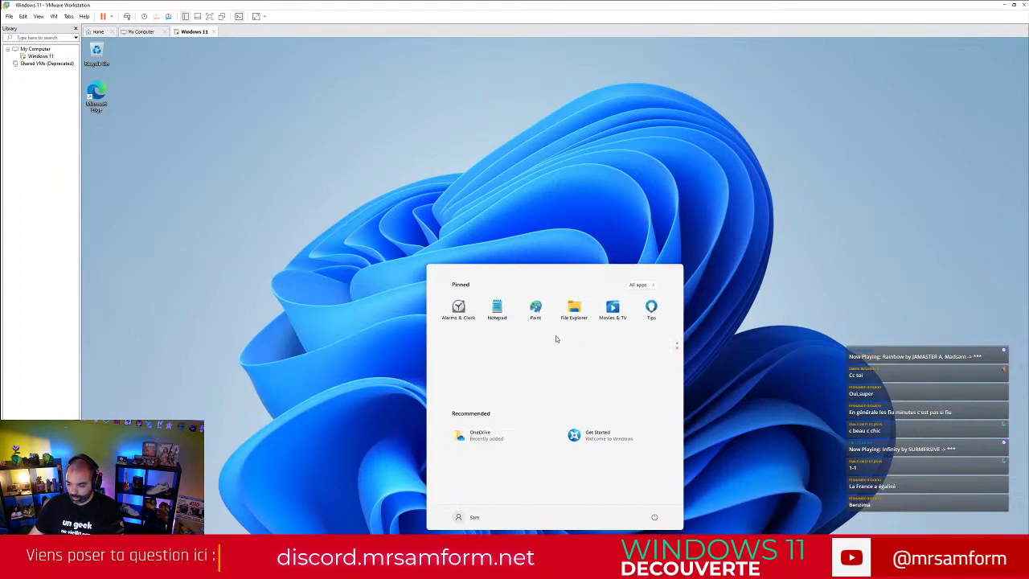
scroll(561, 364, "up", 1)
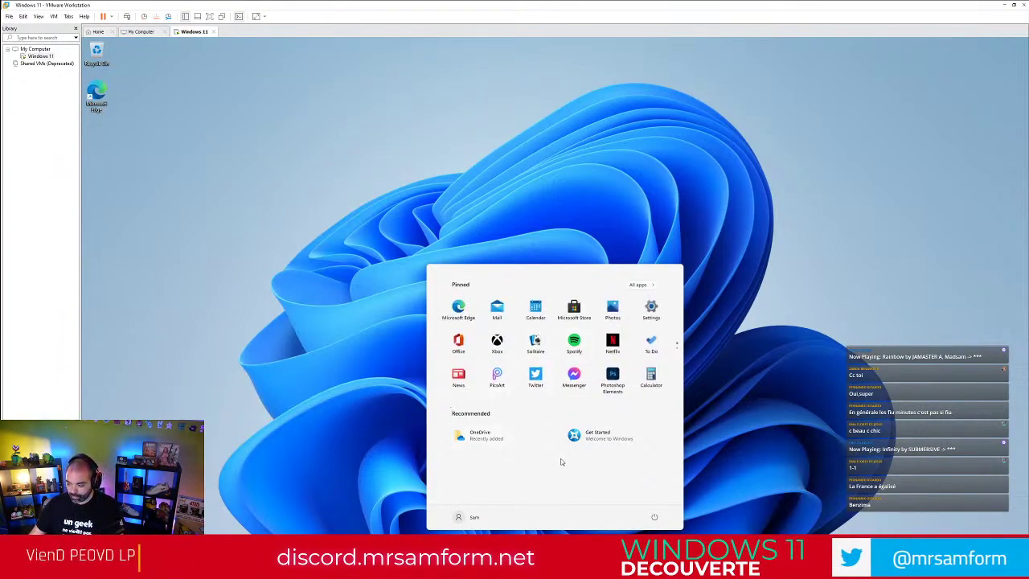
Step: Follow the widgets board's sign-in to the Your info account settings, and close the Settings window
left_click(551, 543)
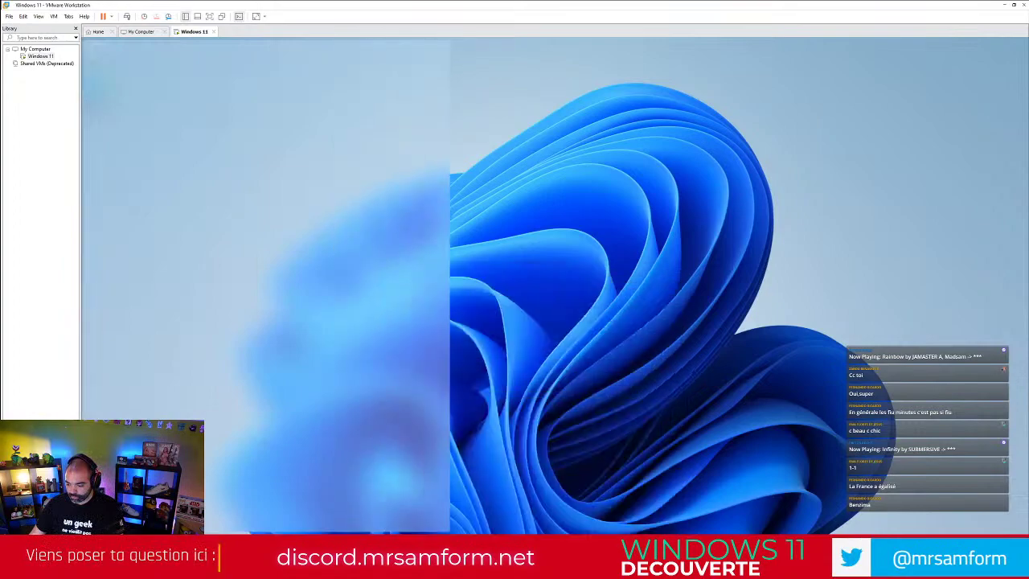
left_click(270, 351)
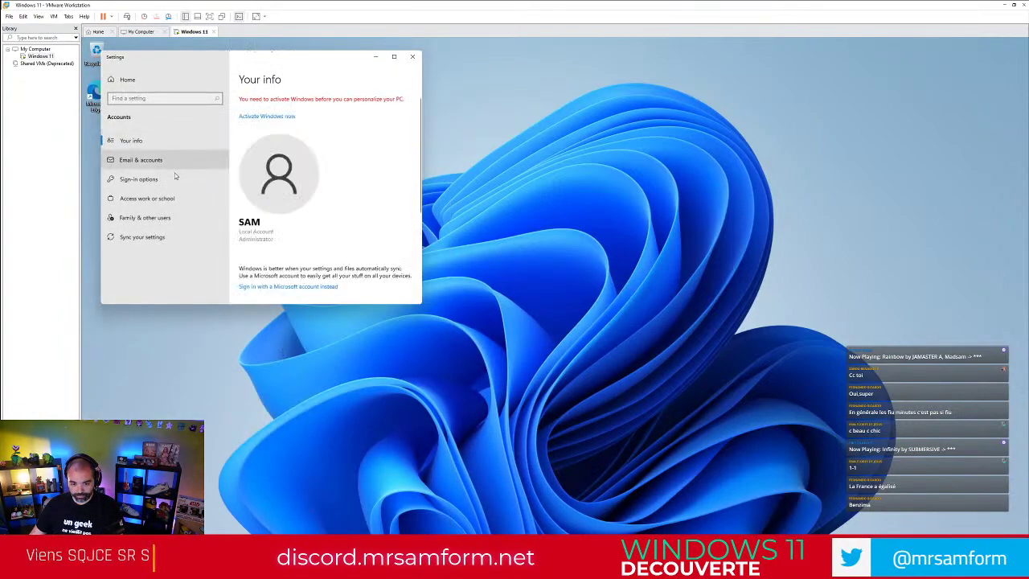
left_click(413, 57)
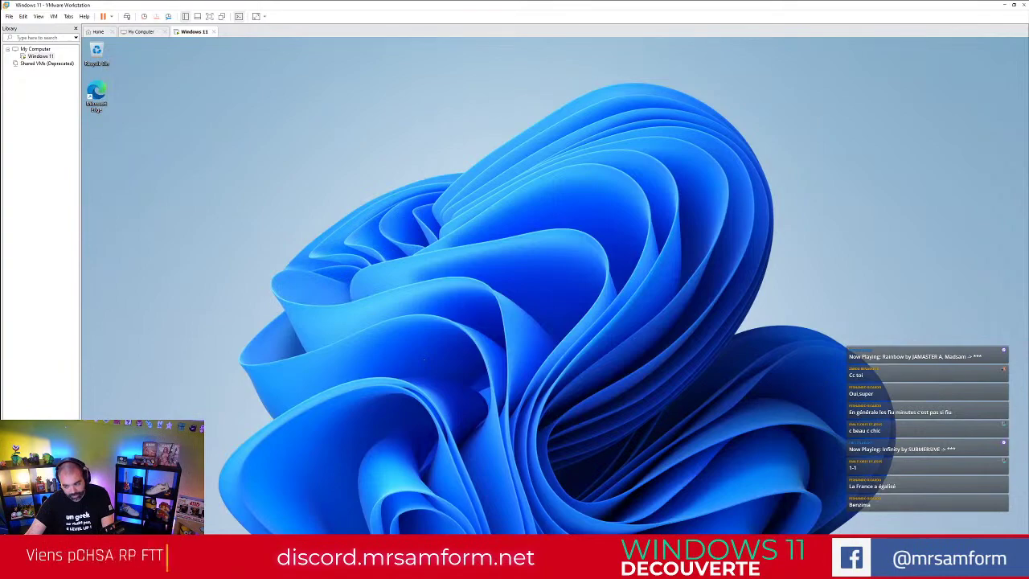
Step: Create a second virtual desktop in Task View and switch to it
left_click(537, 554)
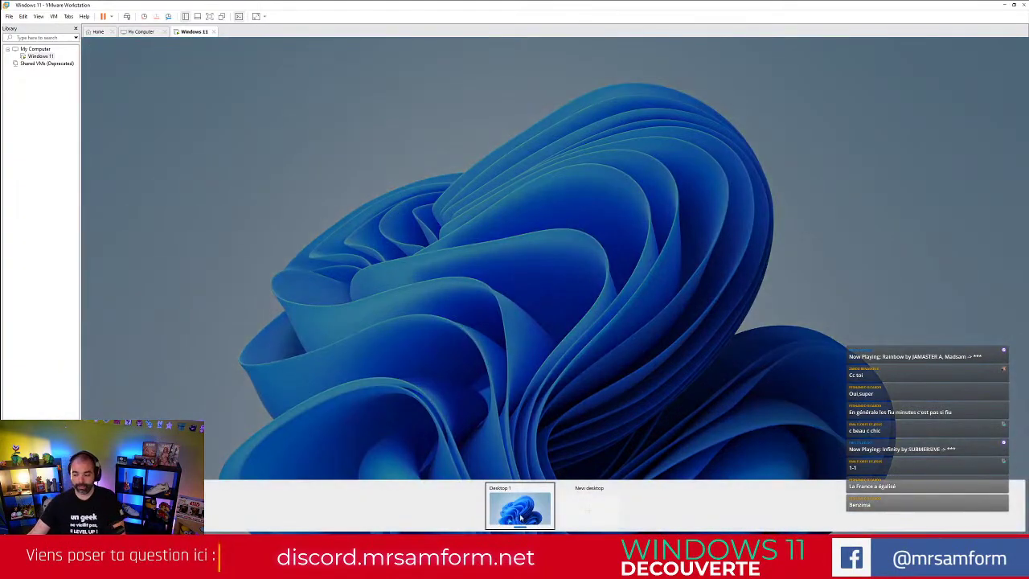
left_click(579, 520)
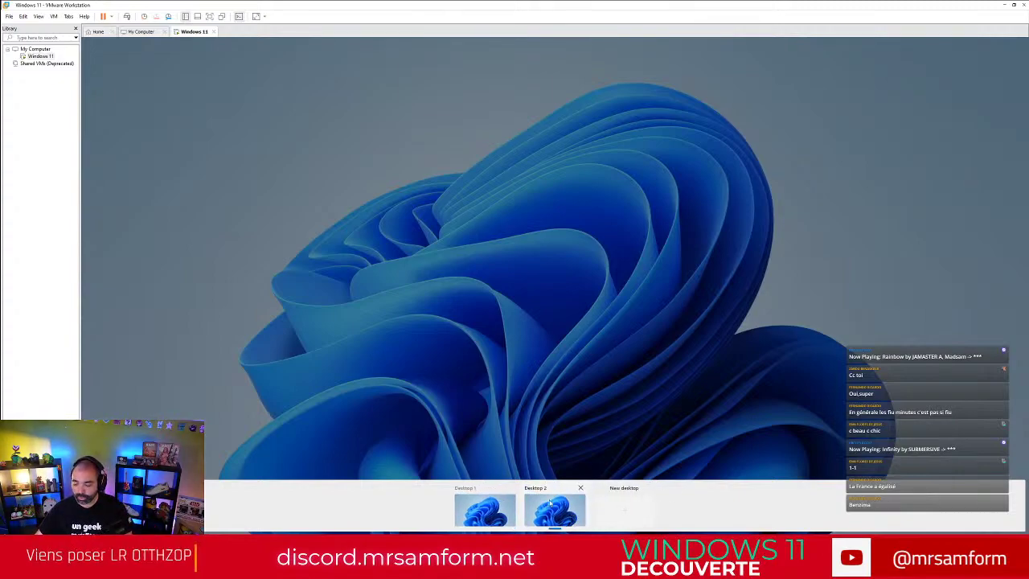
left_click(494, 378)
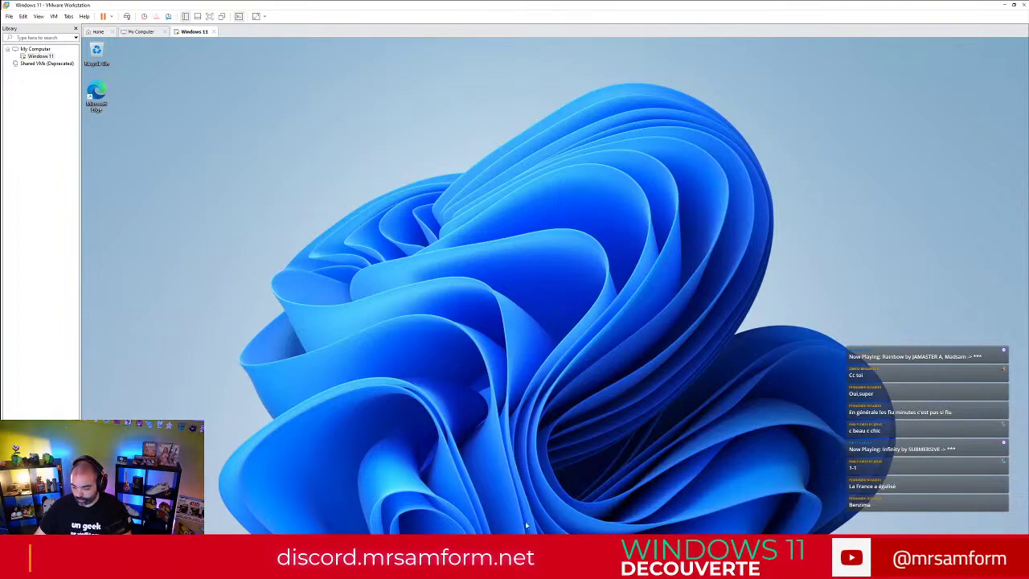
Step: Open the Desktop folder in File Explorer and move its window to the middle of the second virtual desktop
key("super+e")
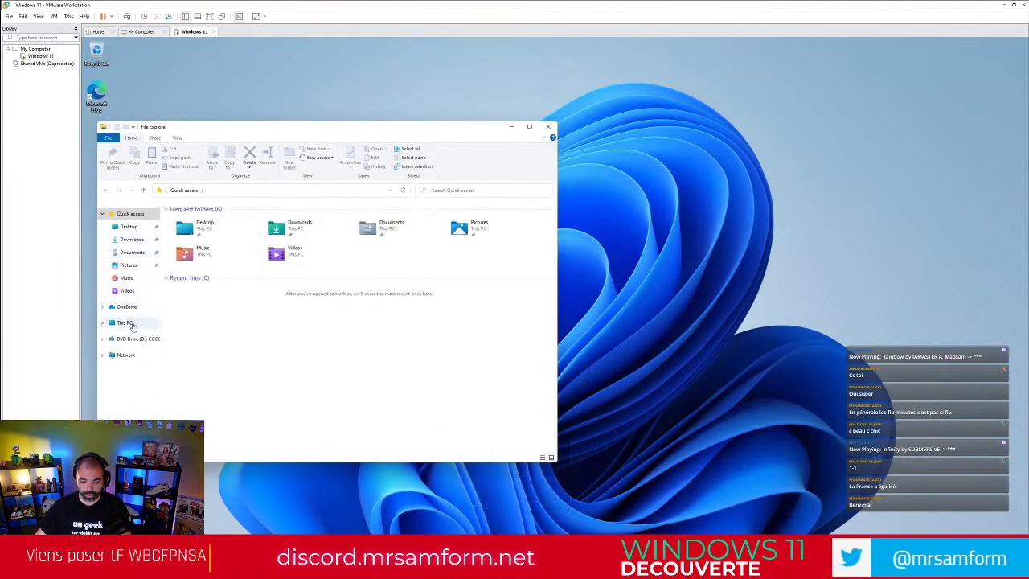
double_click(217, 226)
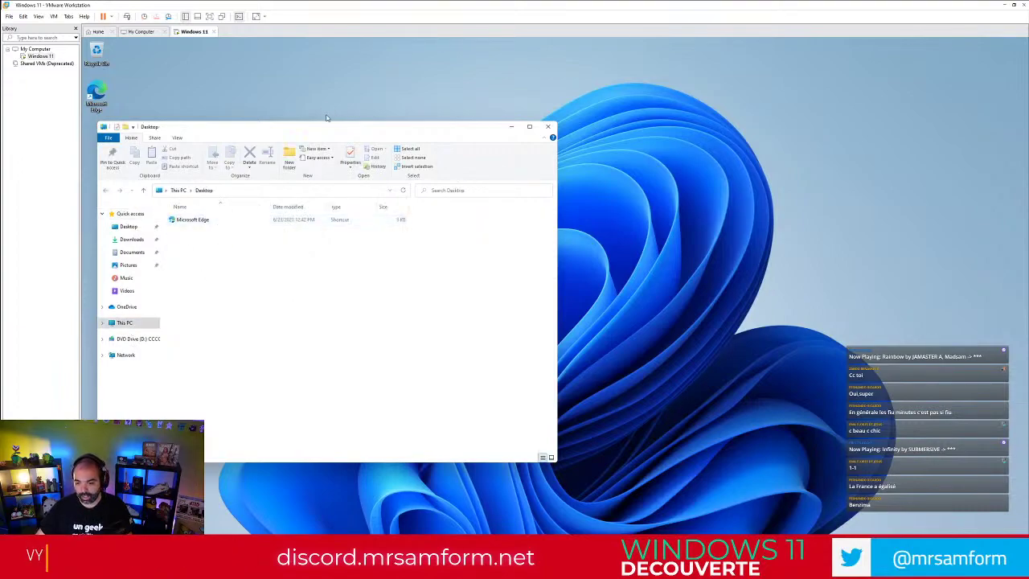
left_click_drag(323, 126, 535, 116)
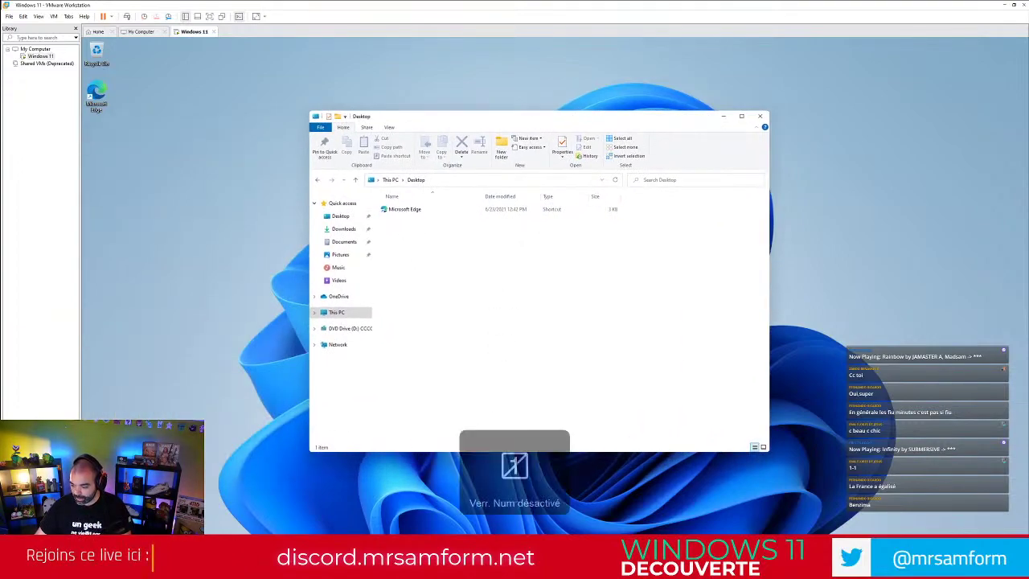
Step: Hide the Desktop folder window to show the bare desktop, and bring the window back
key("super+d")
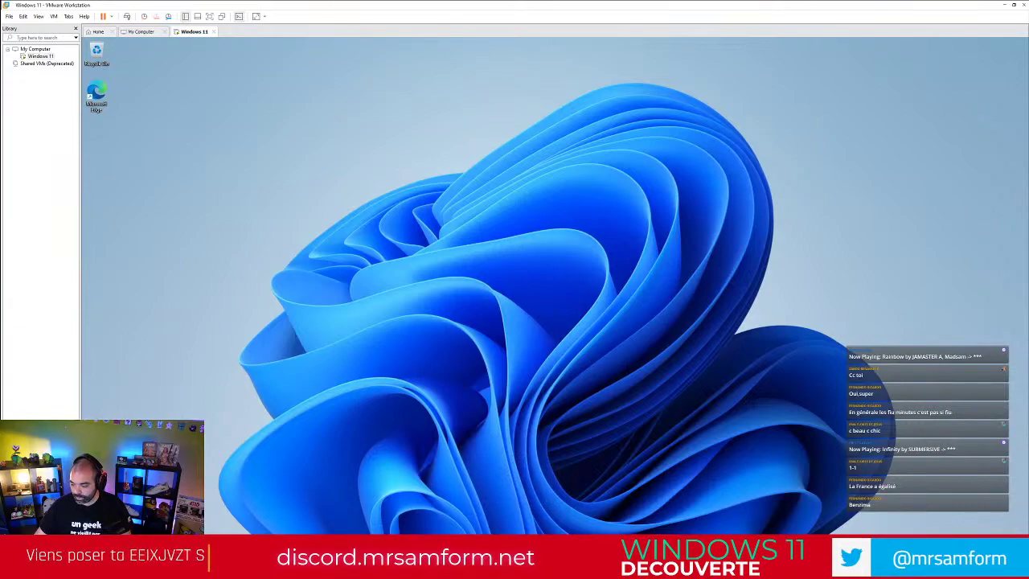
key("super+w")
key("super+w")
key("super+d")
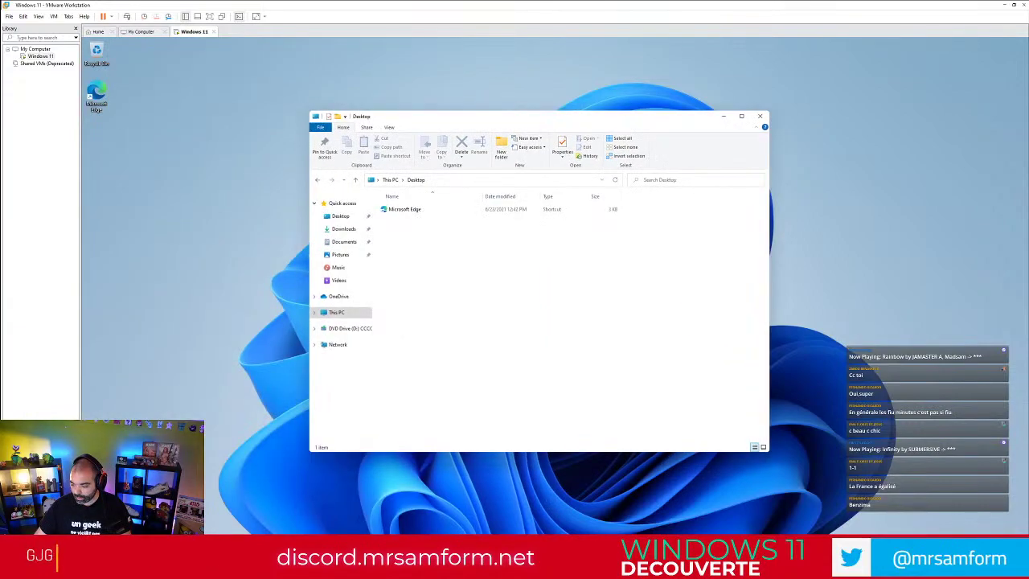
key("super+w")
key("super+w")
Step: Switch to Desktop 1 and launch Calculator from the Start menu's pinned apps
key("super+Tab")
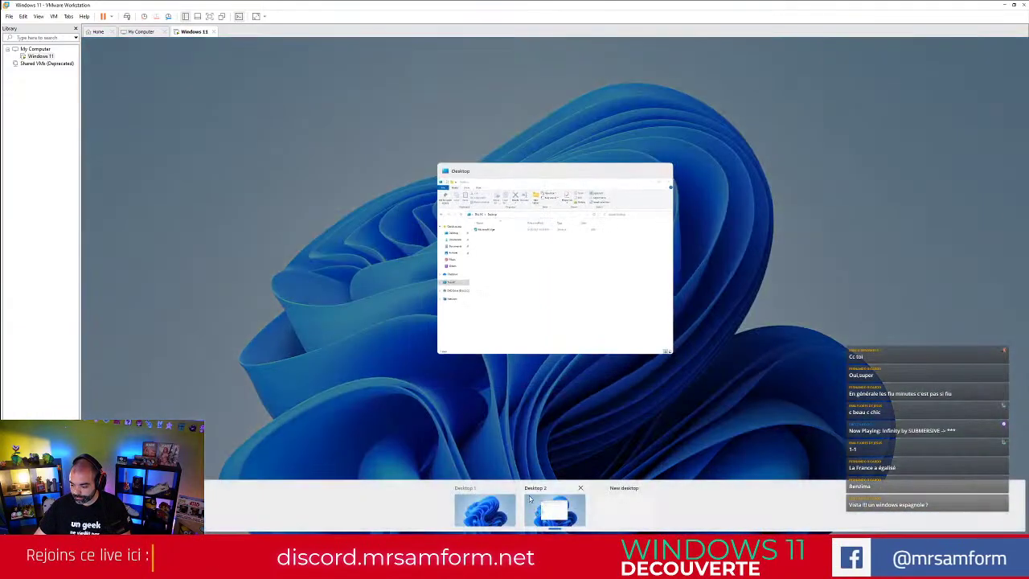
left_click(486, 512)
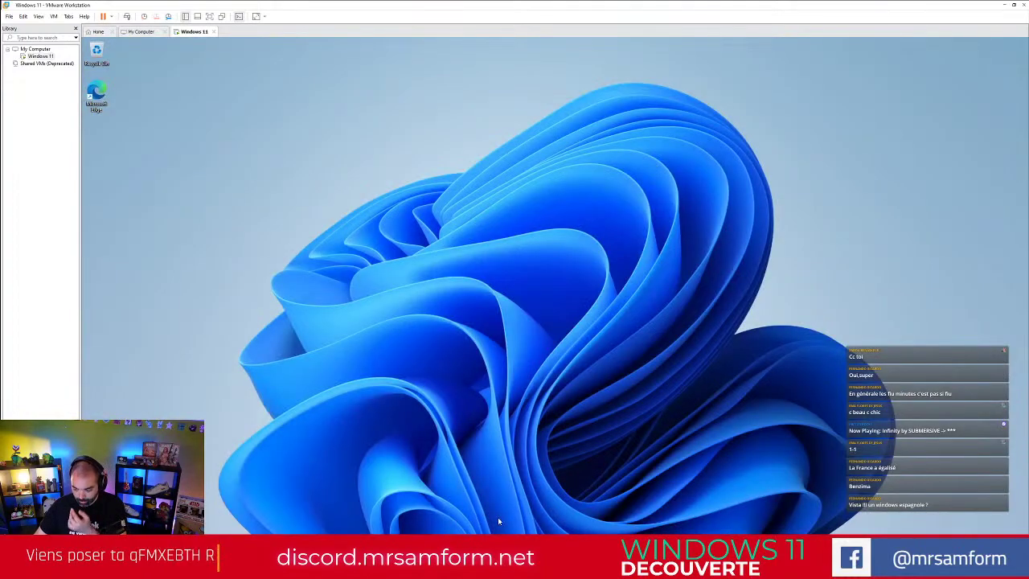
key("super")
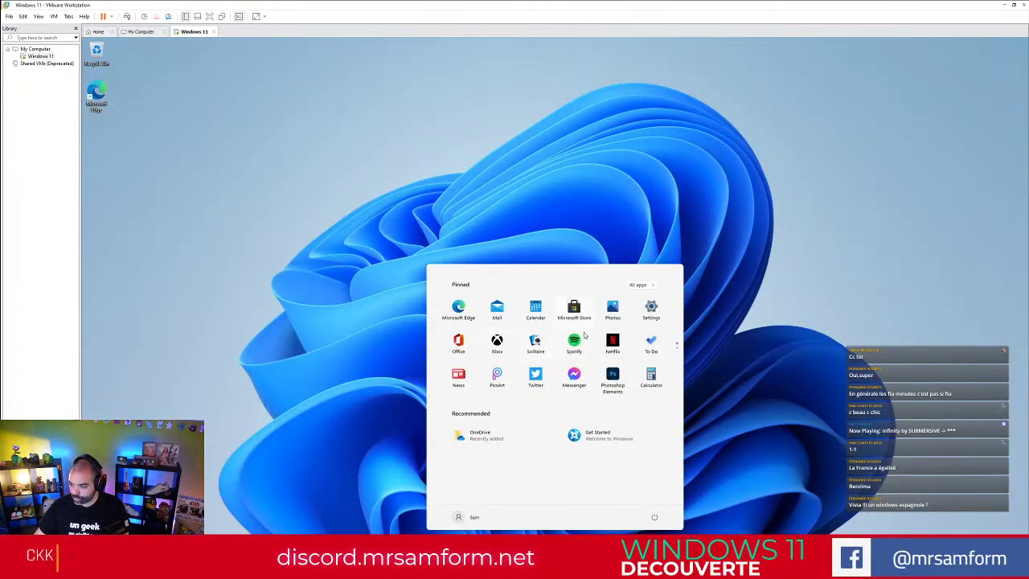
scroll(626, 344, "down", 1)
scroll(626, 344, "up", 1)
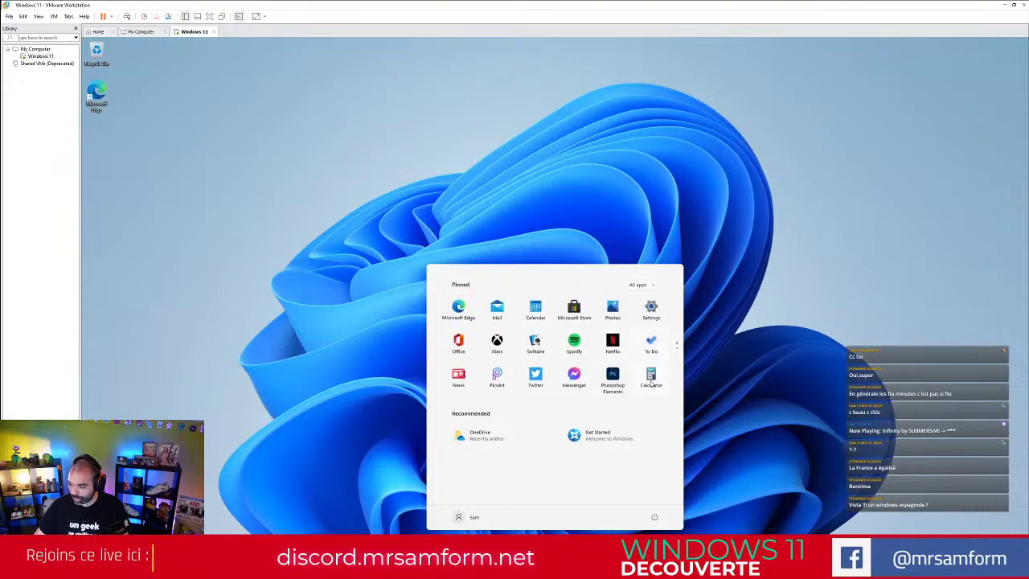
left_click(651, 381)
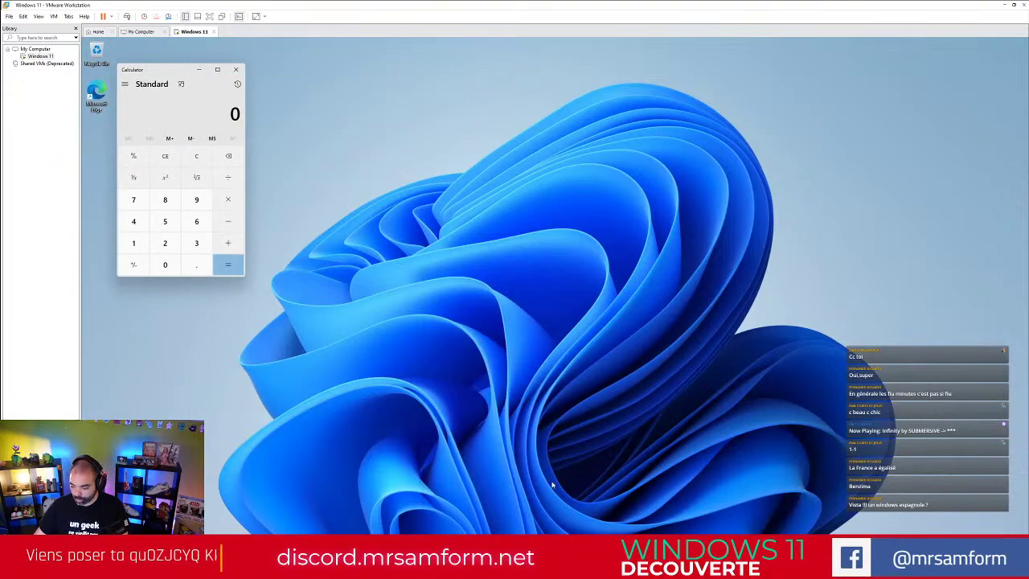
Step: Launch Microsoft Solitaire Collection from the pinned apps and move the Calculator window slightly down and to the right
key("super")
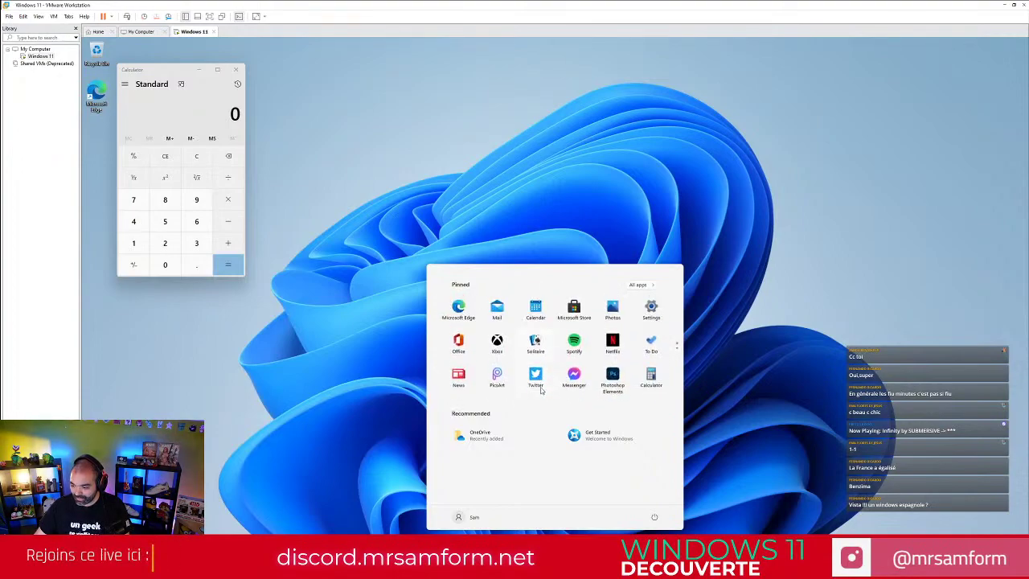
left_click(537, 348)
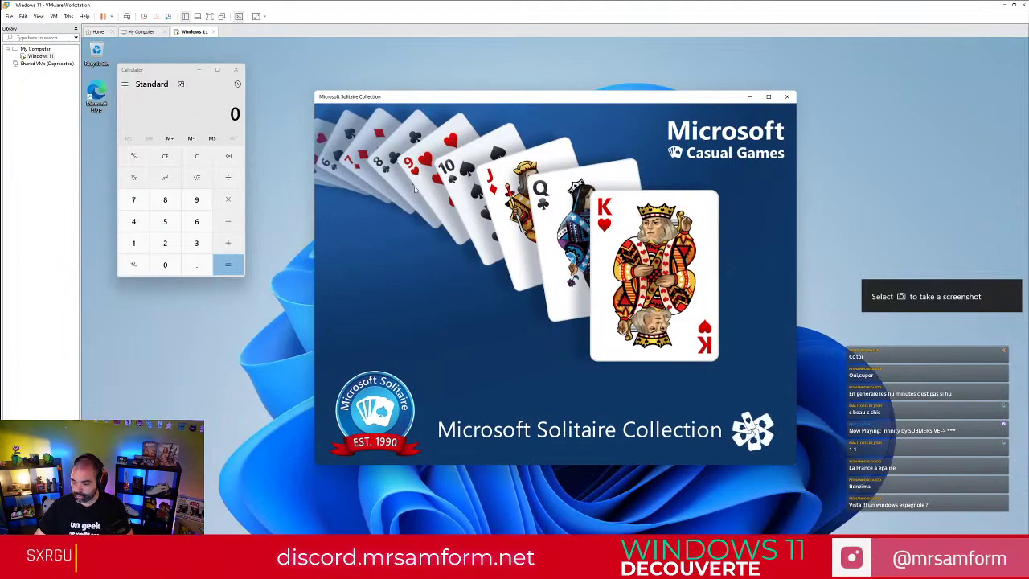
left_click_drag(153, 79, 175, 101)
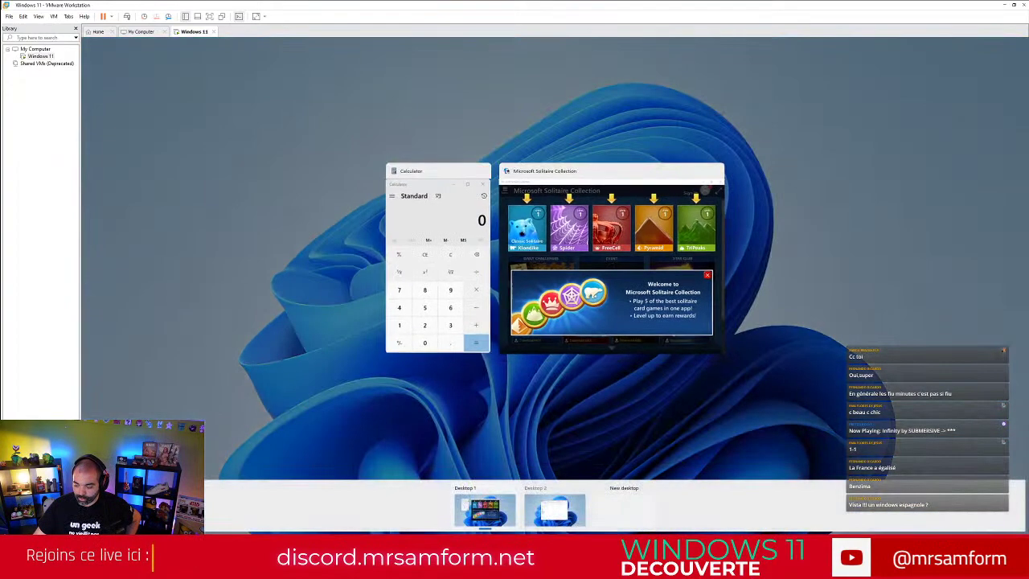
Step: Switch to Desktop 2 and back to Desktop 1 to compare the windows open on each virtual desktop
key("super+Tab")
left_click(551, 500)
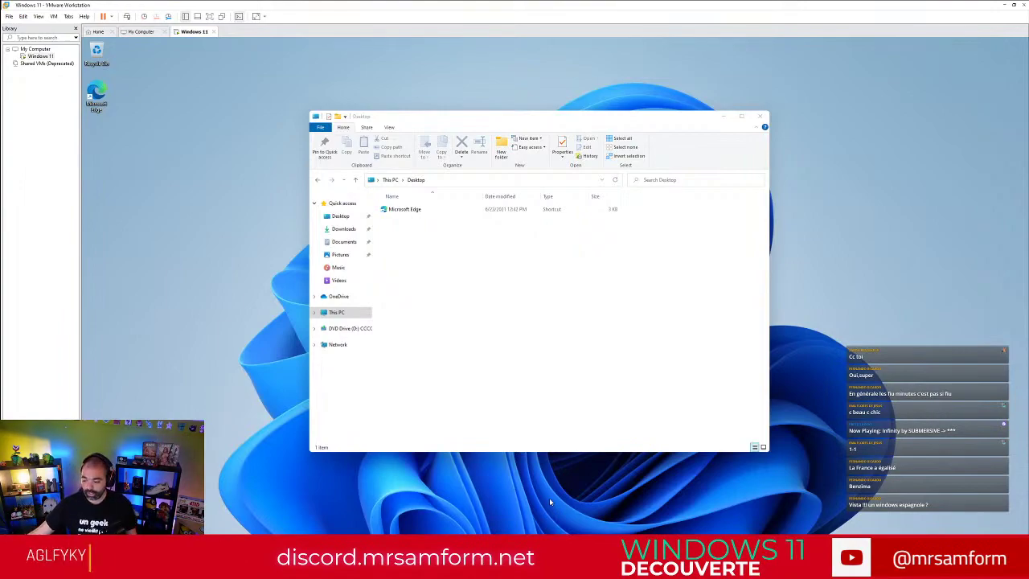
key("super+Tab")
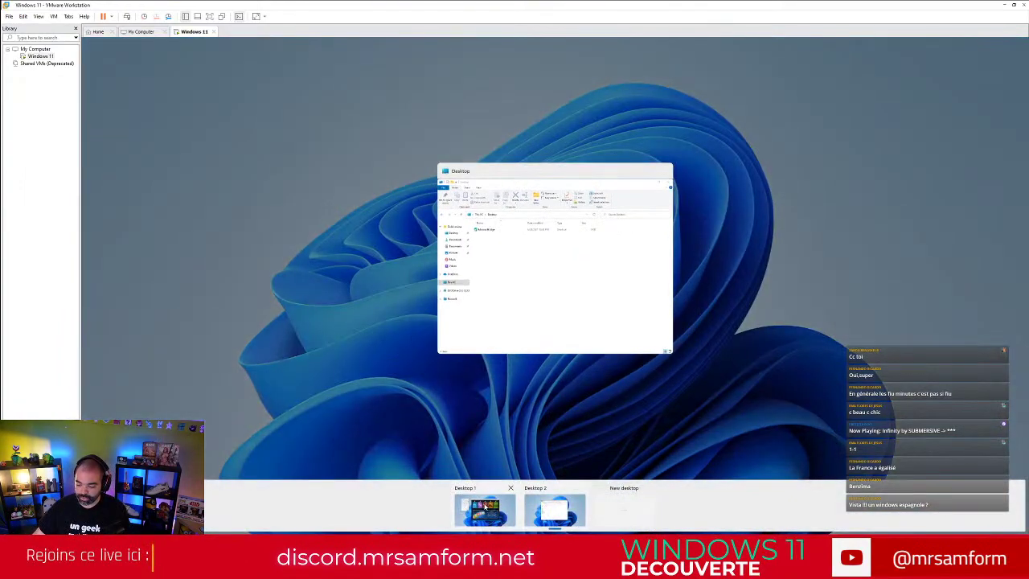
left_click(483, 504)
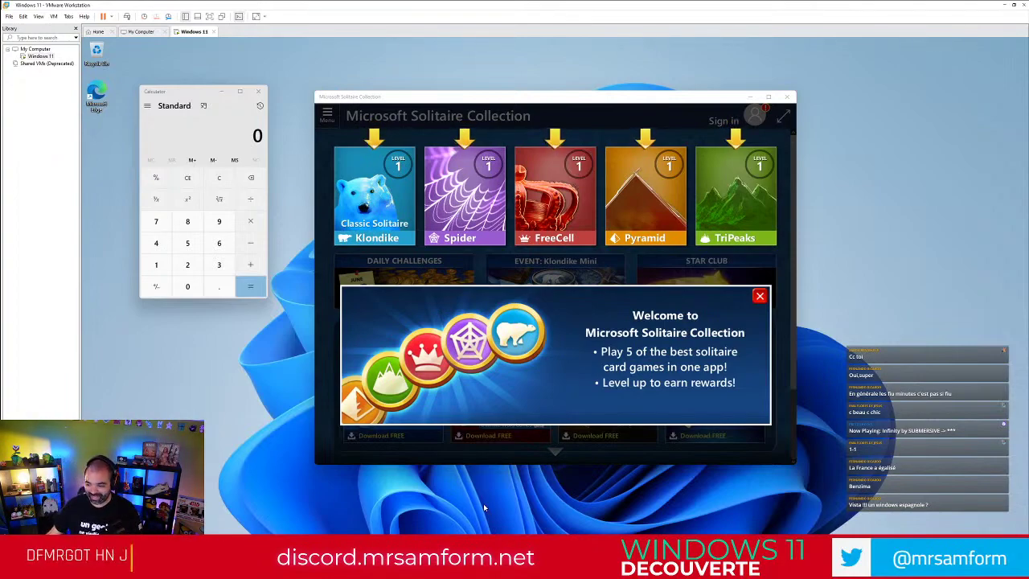
Step: Close the Microsoft Solitaire Collection and Calculator windows on Desktop 1
key("Num_Lock")
key("Num_Lock")
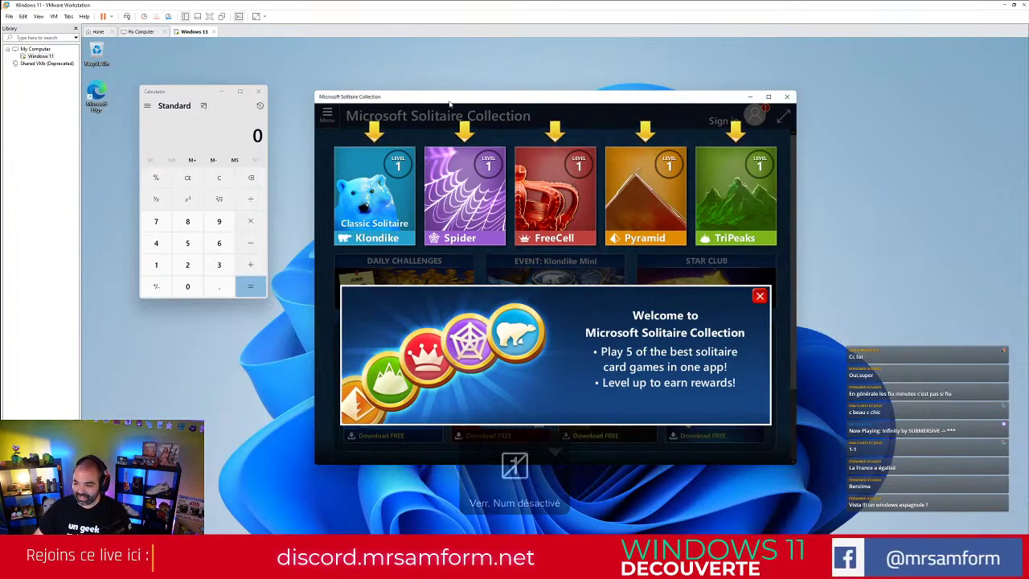
left_click_drag(515, 98, 503, 116)
left_click(775, 116)
key("Num_Lock")
key("Num_Lock")
left_click(260, 90)
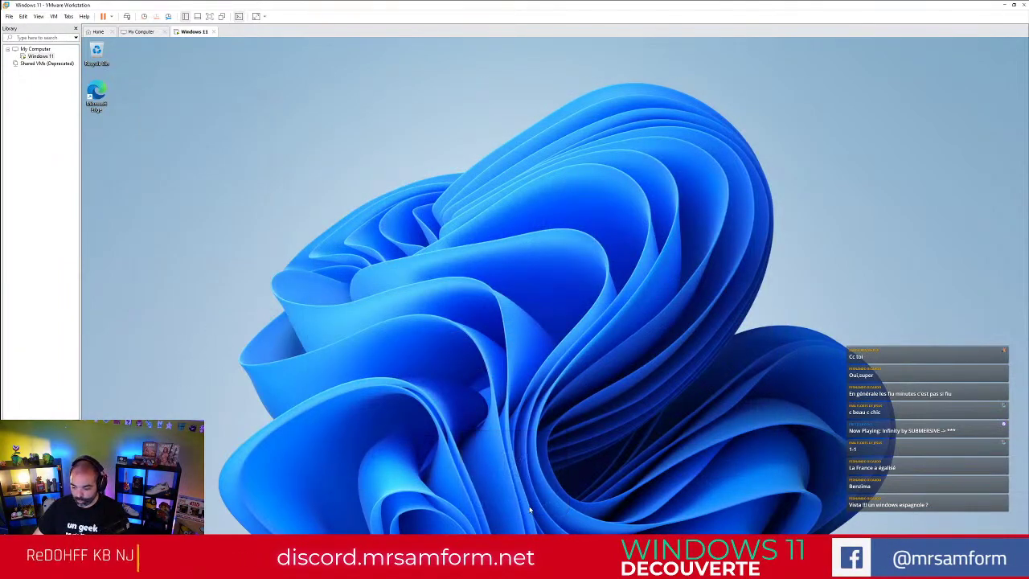
Step: Launch Notepad from the second page of pinned apps in the Start menu
key("super")
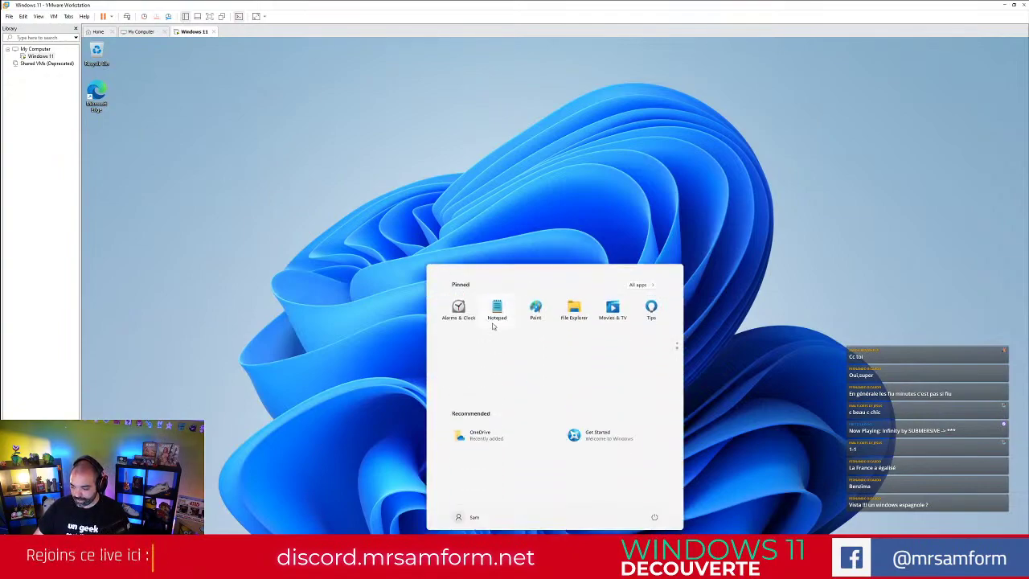
scroll(493, 326, "down", 1)
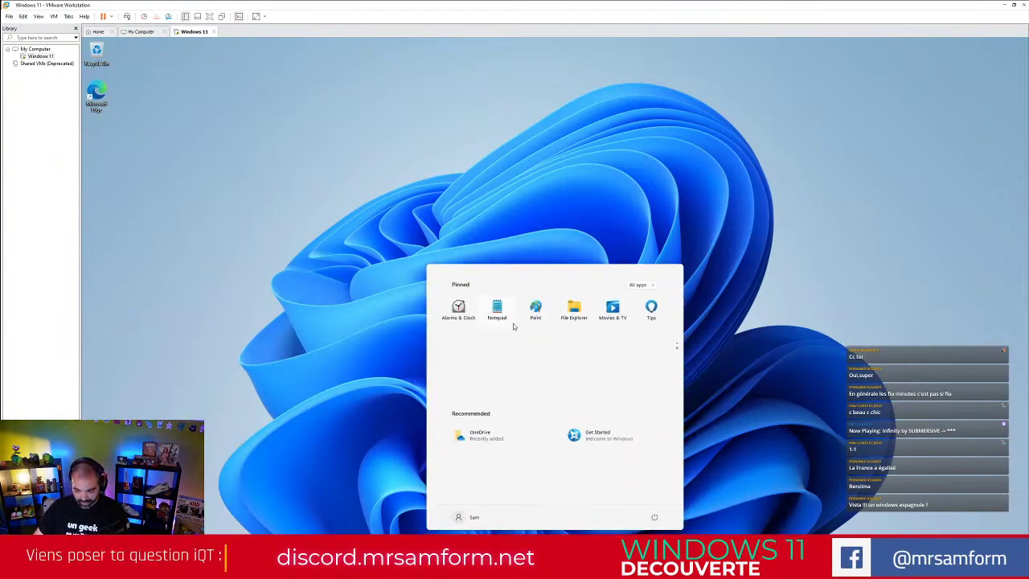
left_click(497, 312)
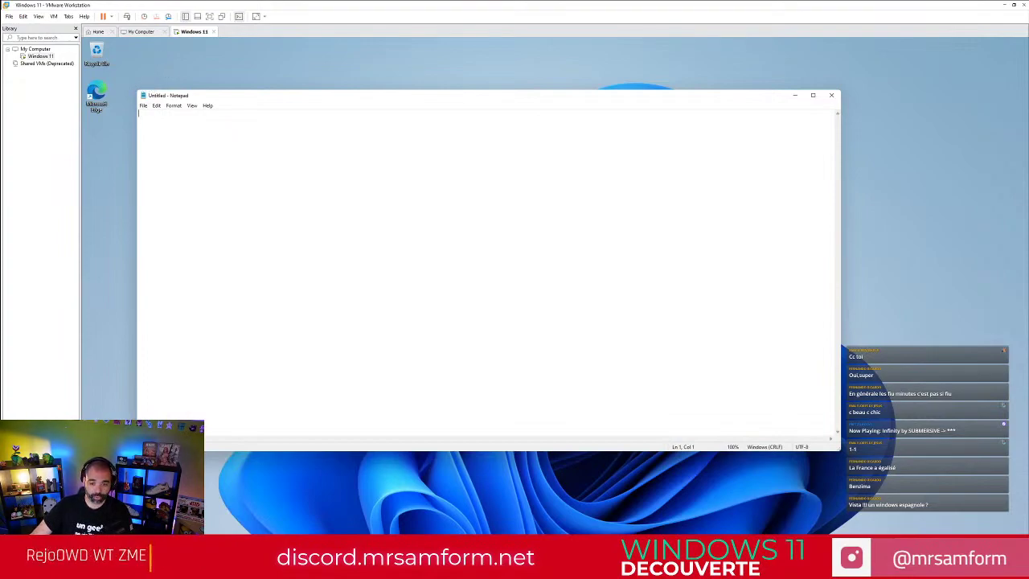
key("Num_Lock")
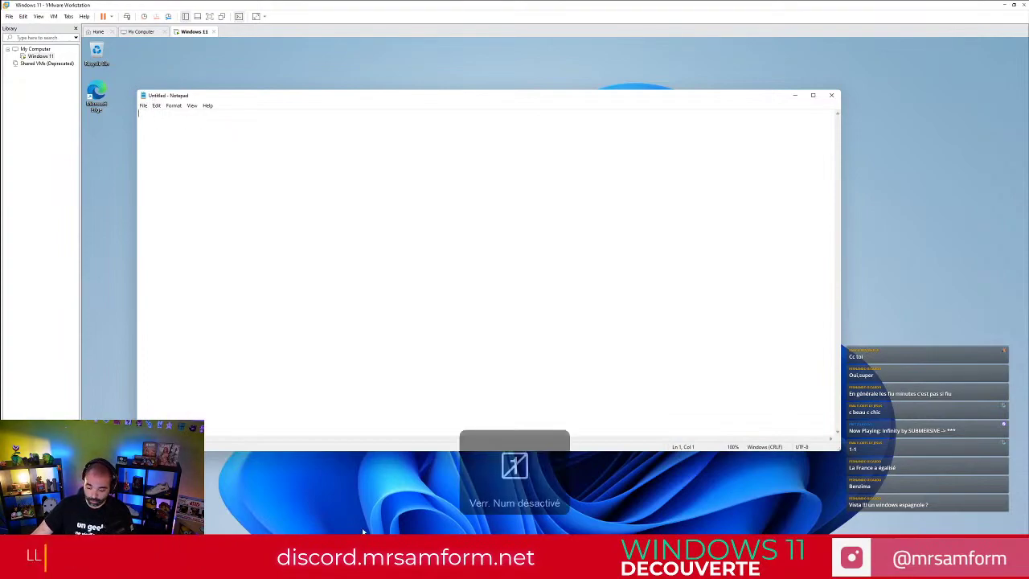
key("Num_Lock")
key("Num_Lock")
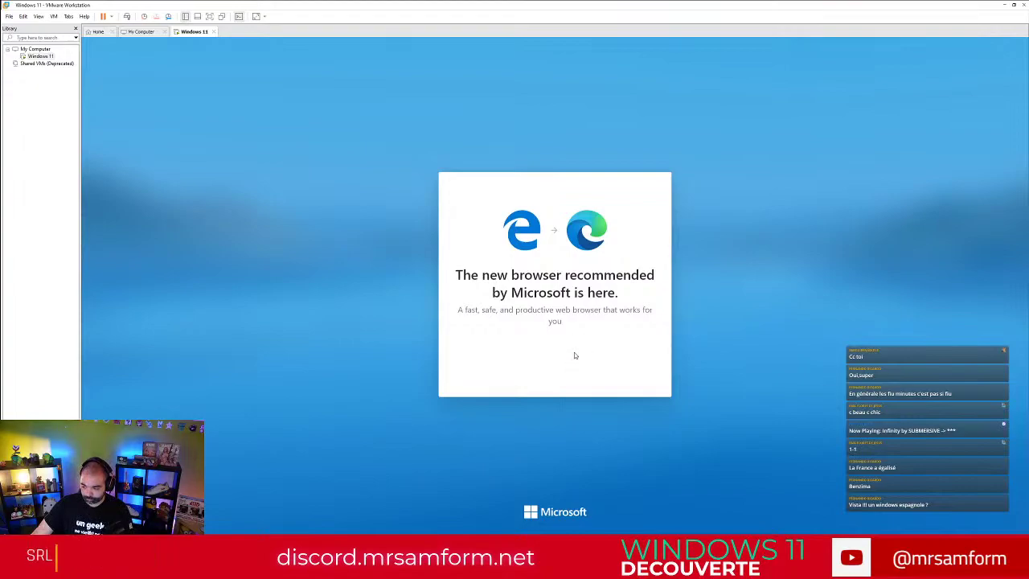
Step: Complete the Microsoft Edge first-run setup, continuing without signing in
key("Num_Lock")
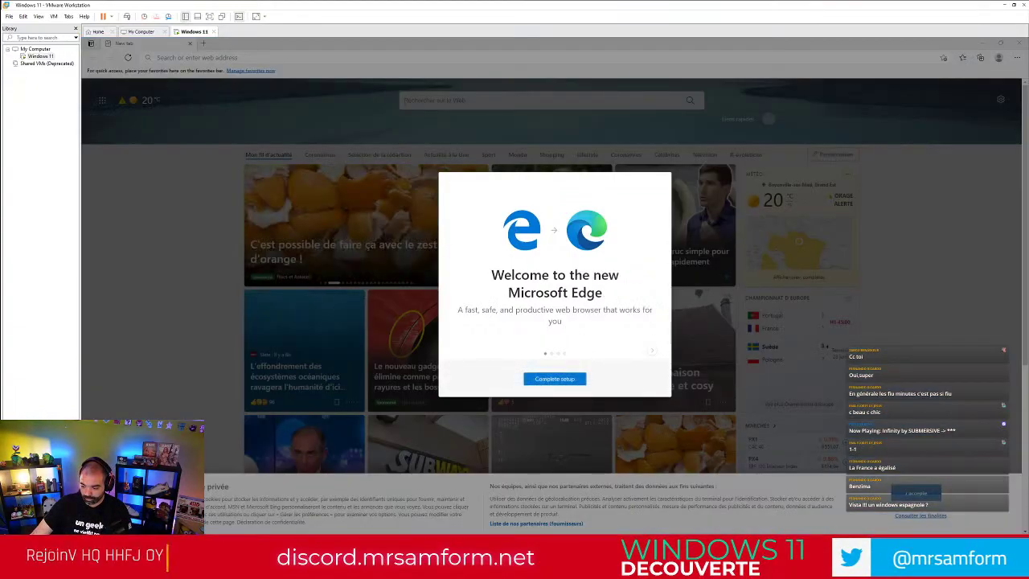
left_click(551, 381)
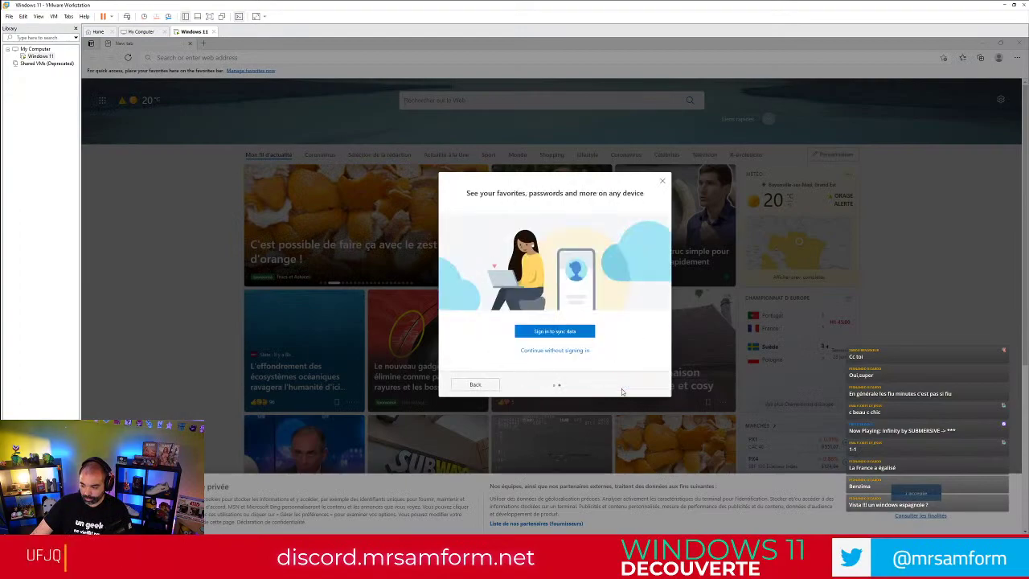
left_click(555, 350)
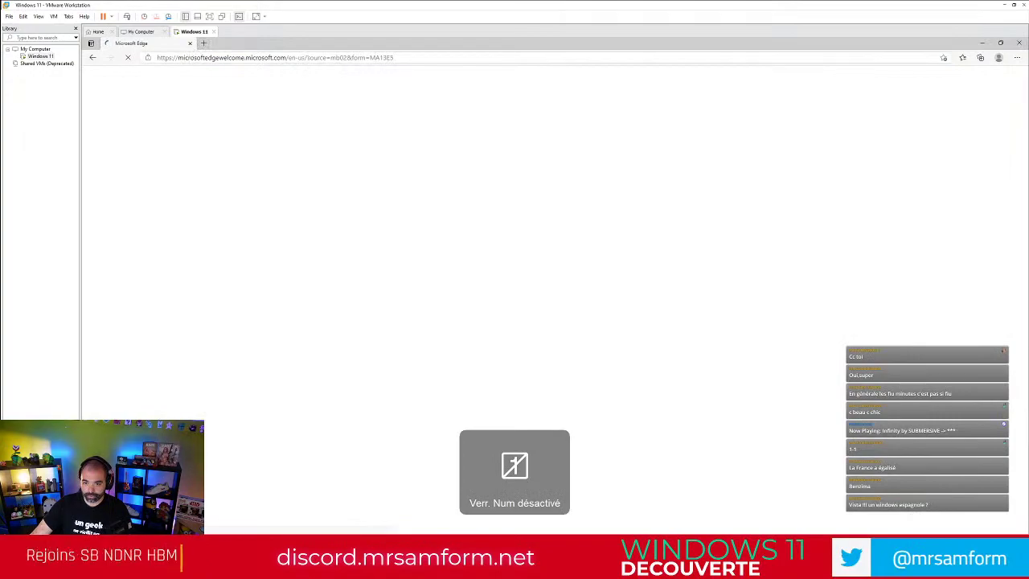
Step: Load google.fr in Edge and accept Google's cookie consent
type("google")
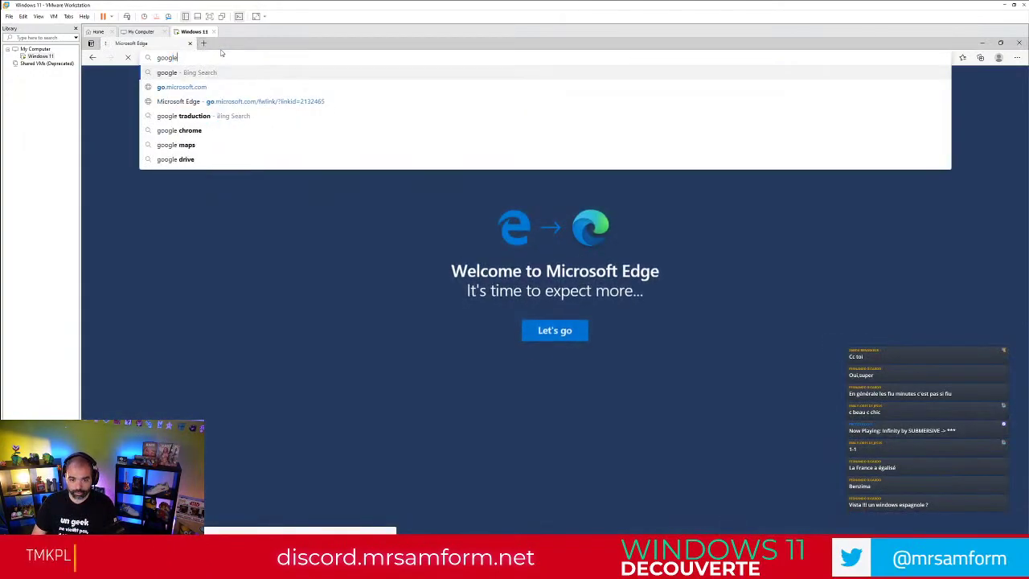
type(".fr")
key("Return")
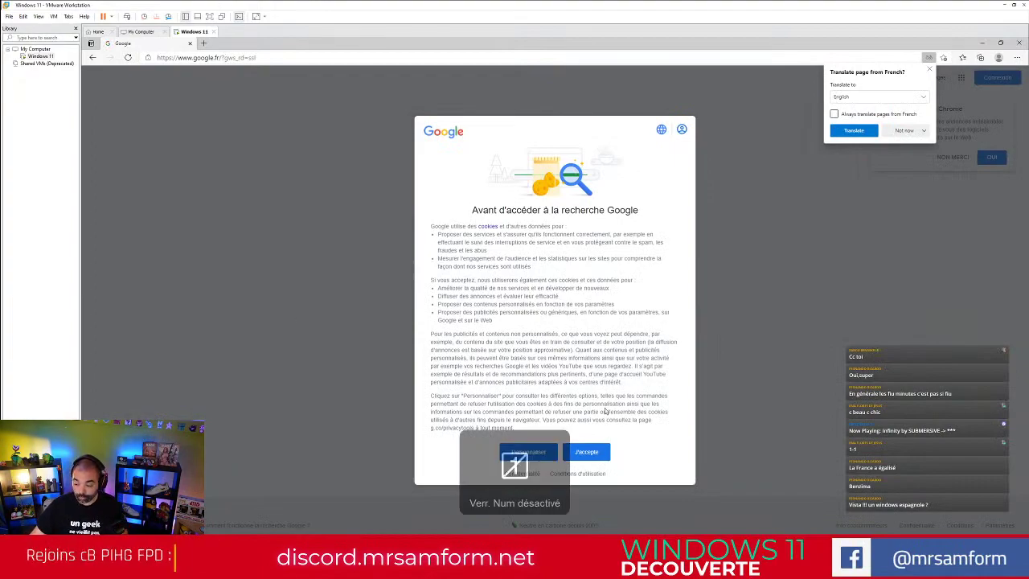
left_click(591, 451)
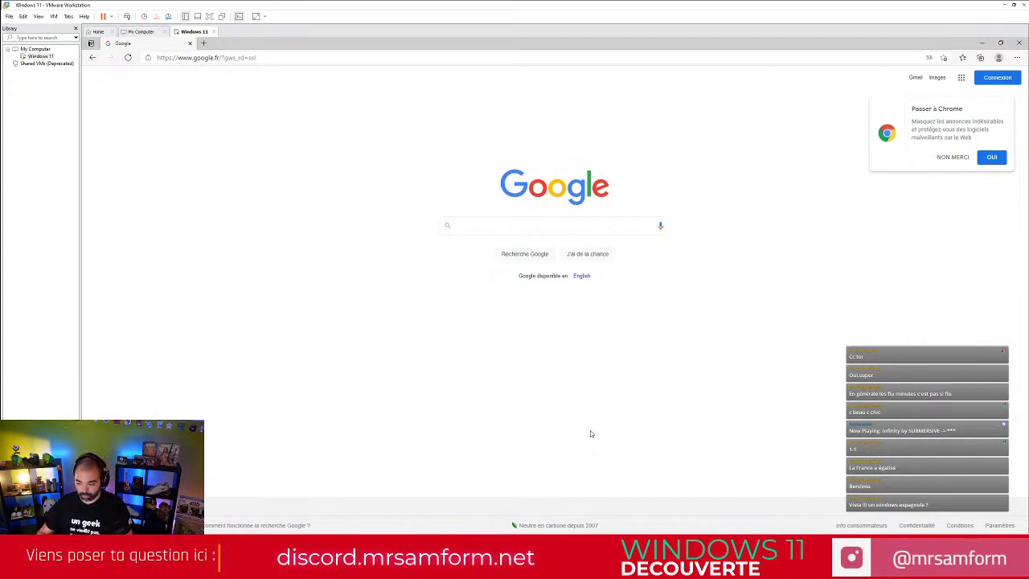
Step: Bring the open Notepad window in front of the Edge window
key("Num_Lock")
key("Num_Lock")
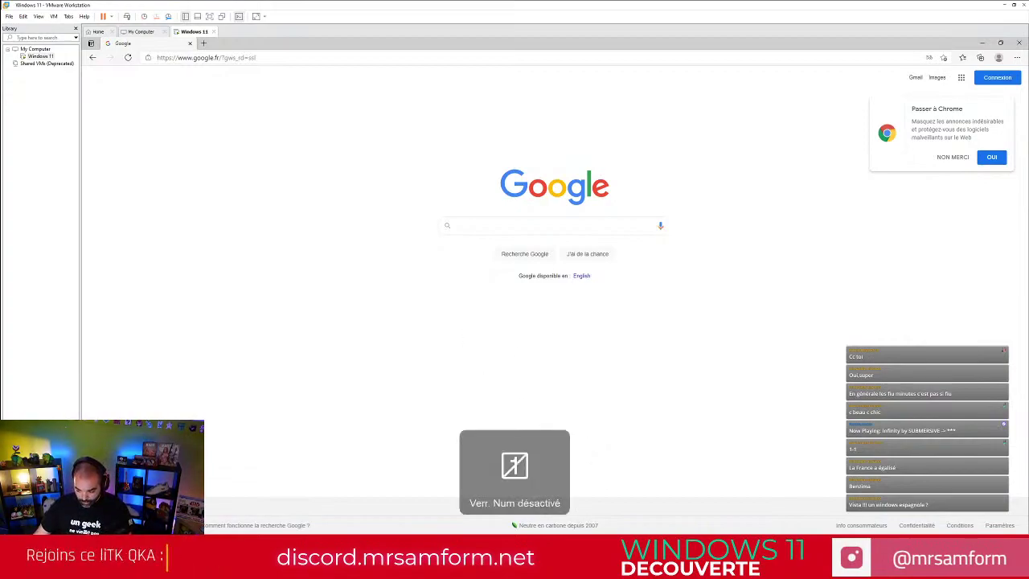
mouse_move(581, 545)
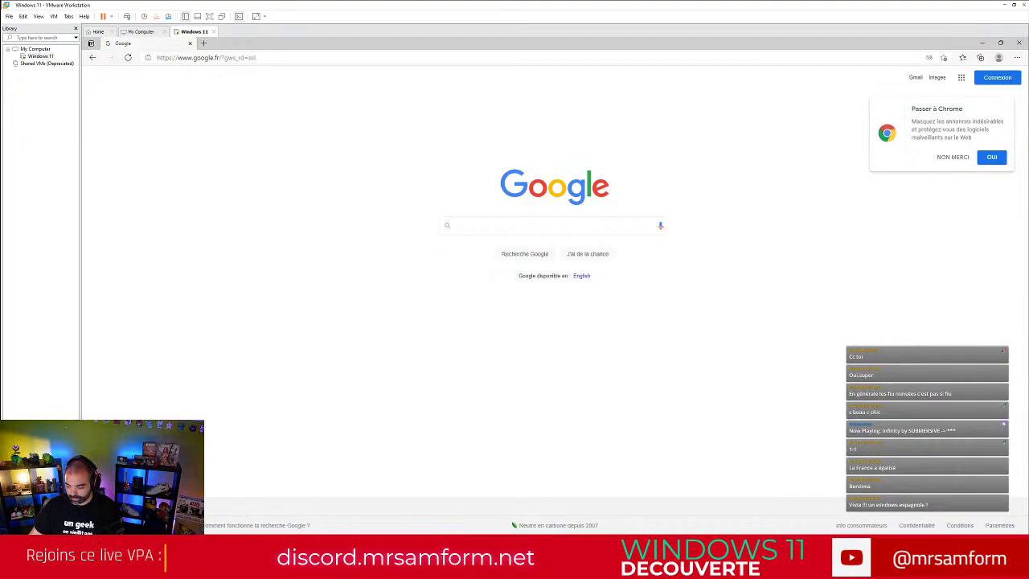
left_click(619, 548)
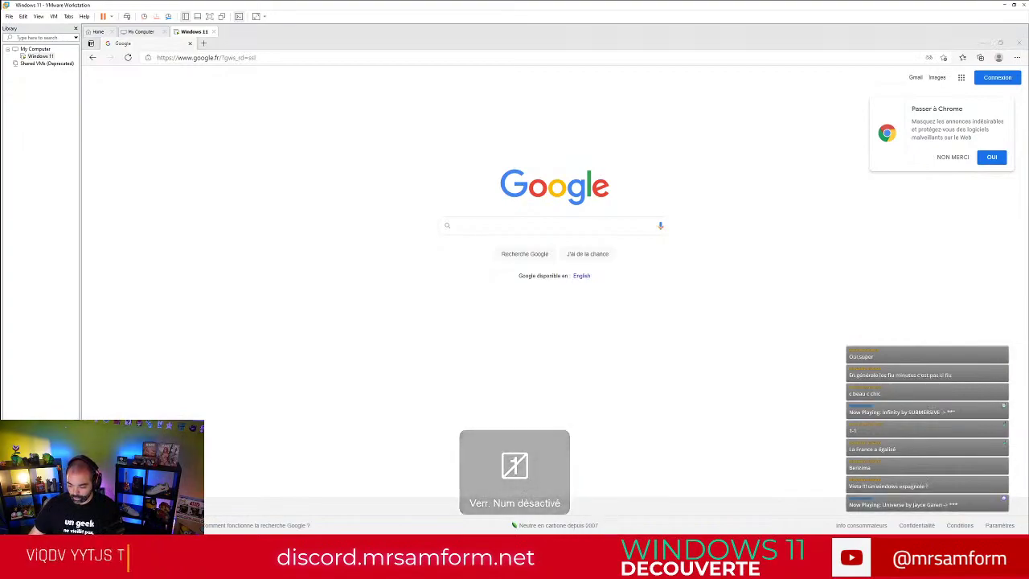
key("Num_Lock")
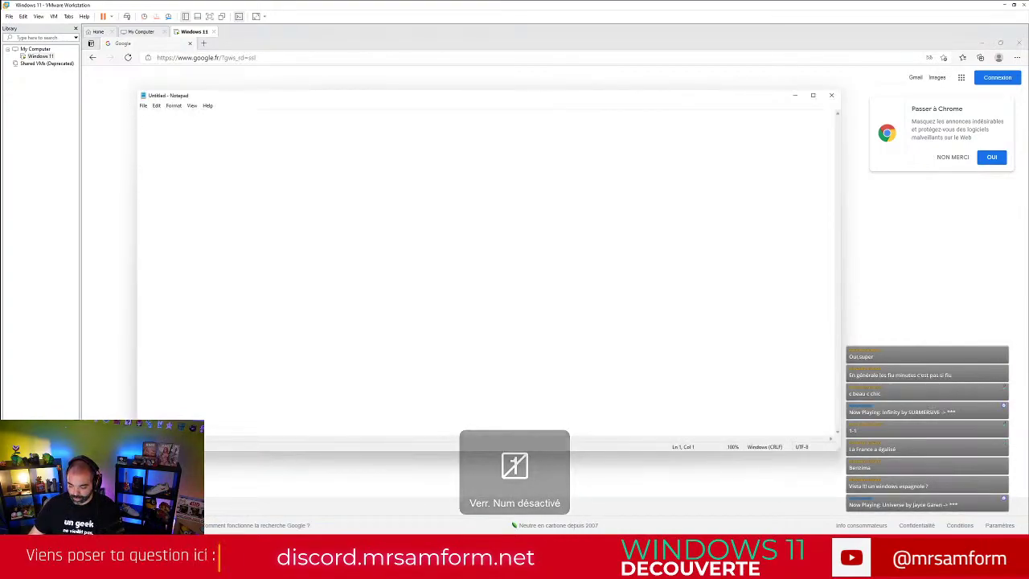
key("Num_Lock")
key("Num_Lock")
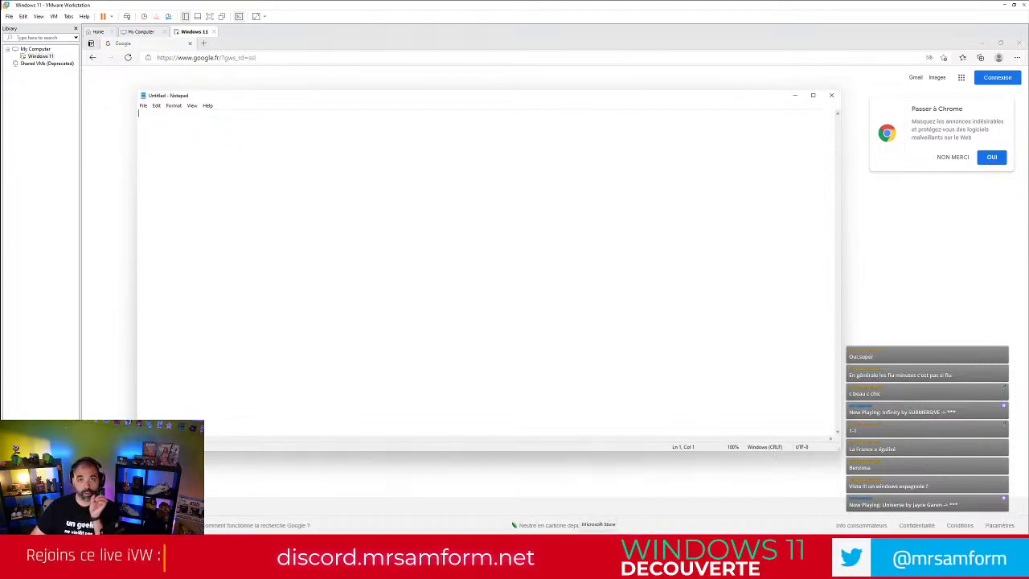
key("Num_Lock")
key("Num_Lock")
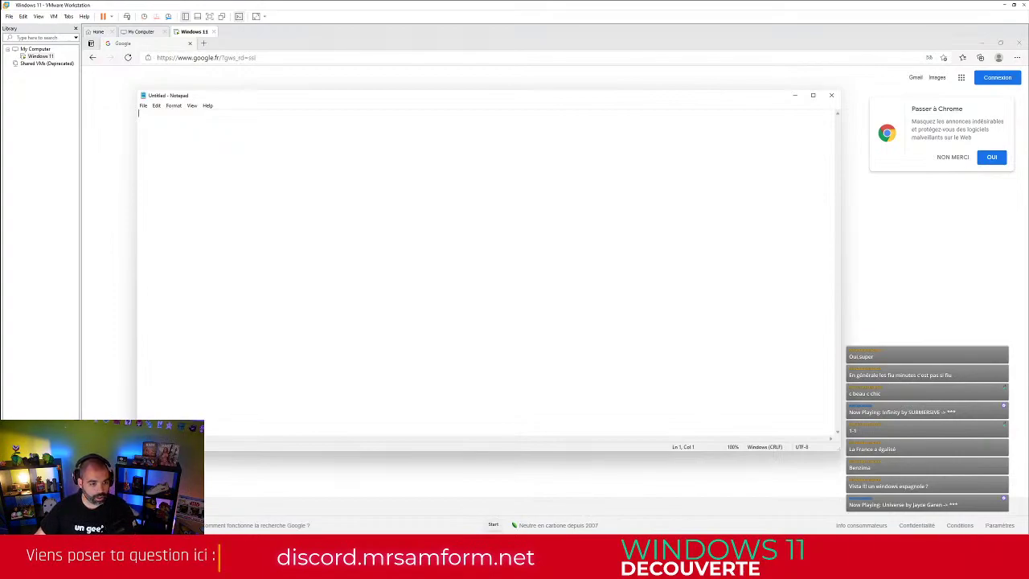
Step: Move the Notepad window slightly down and to the left, and close the Notepad and Edge windows
left_click_drag(387, 106, 334, 117)
left_click(760, 117)
key("Num_Lock")
key("Num_Lock")
left_click(1018, 43)
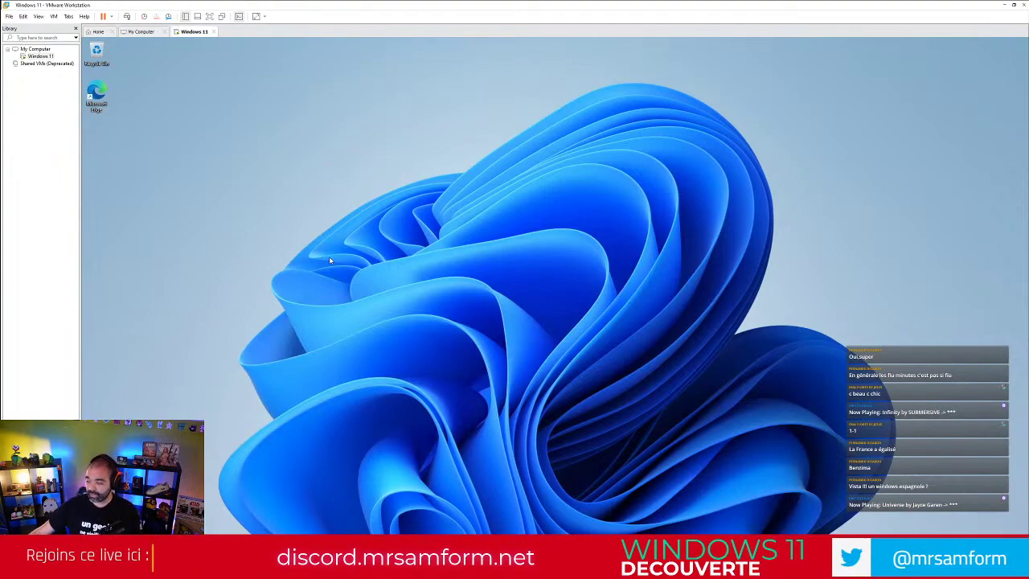
Step: Switch to Firefox on the host computer and go to the Rakuten shopping site
key("Num_Lock")
key("Num_Lock")
key("Num_Lock")
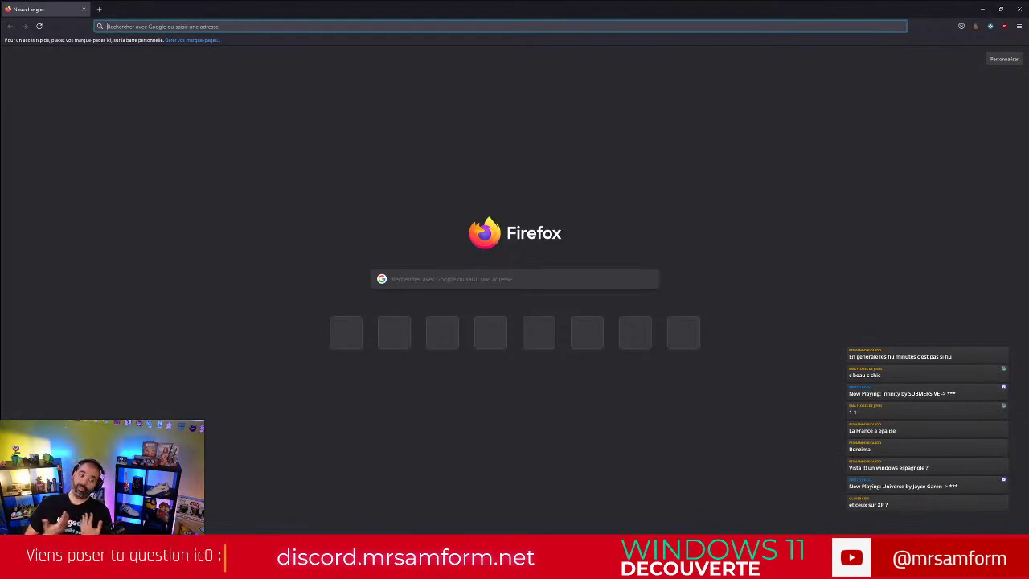
type("rakute")
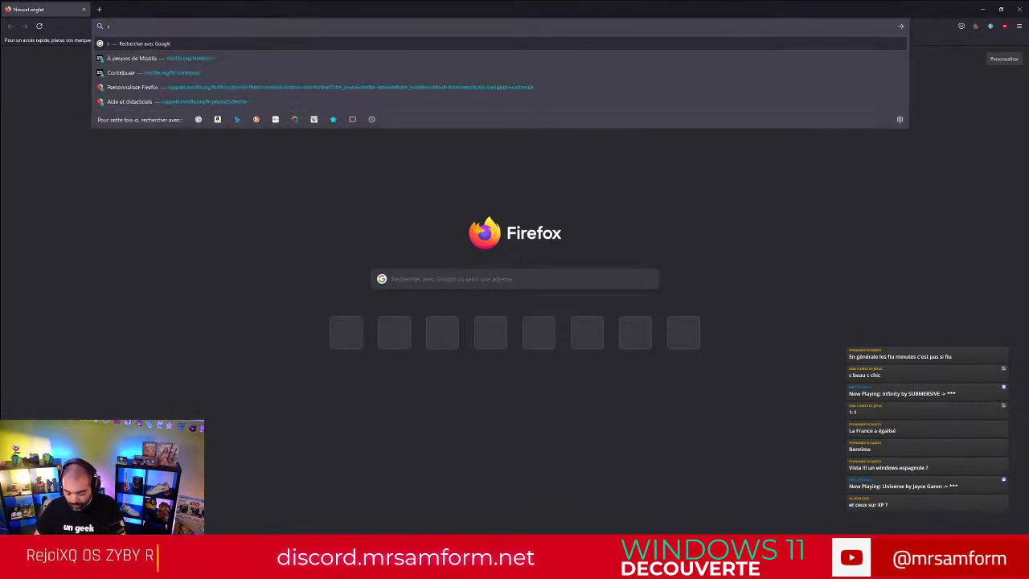
type("n")
key("Return")
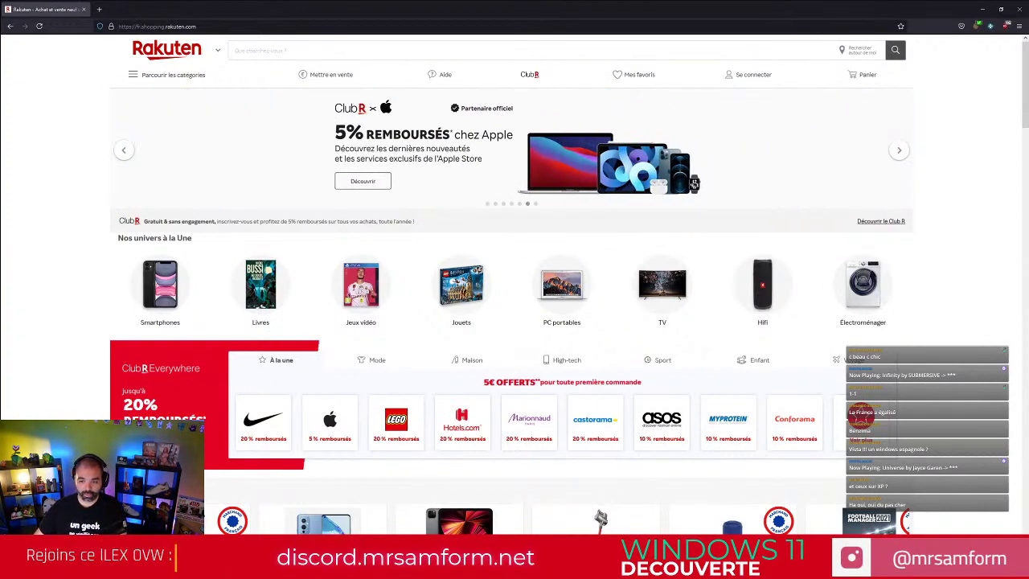
Step: Search Rakuten's catalogue for "win 10 pro"
left_click(253, 52)
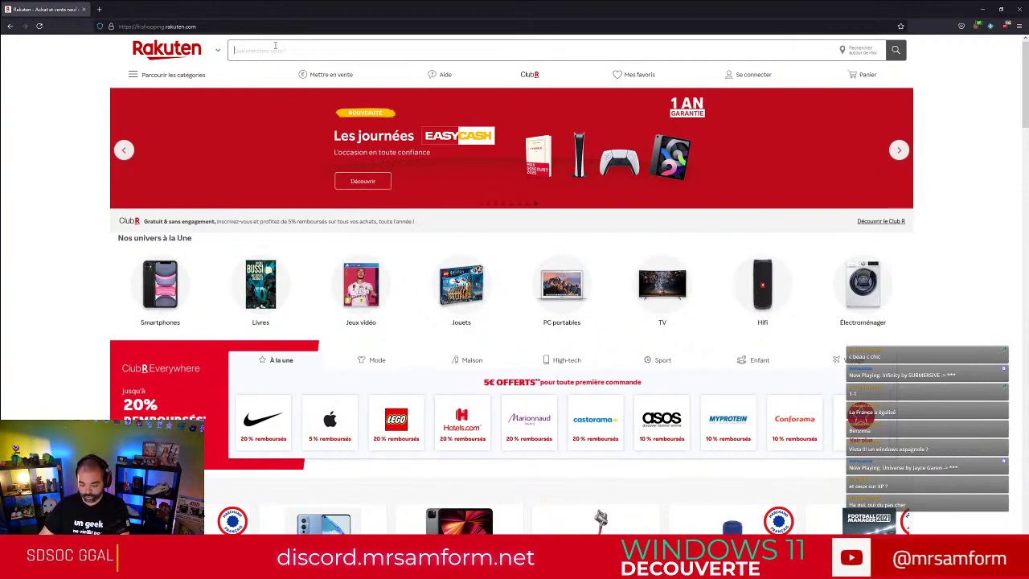
type("win 1")
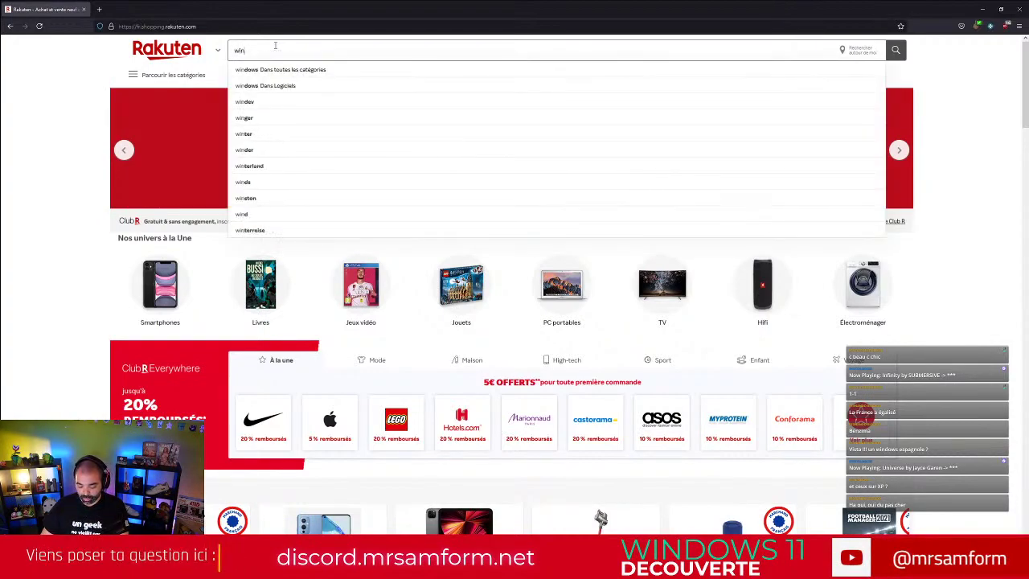
type("0 pro")
key("Return")
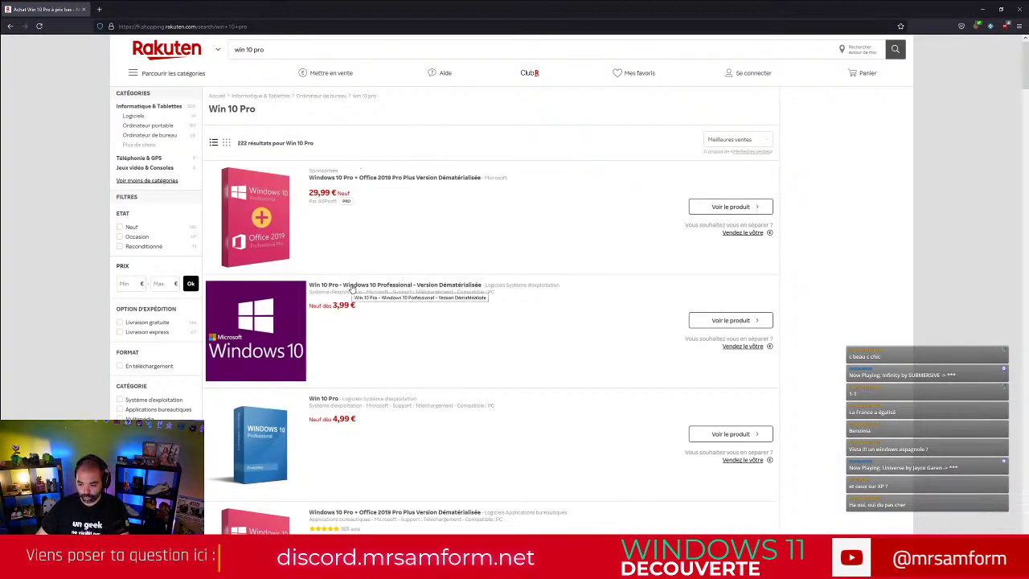
Step: Review the 4,99 € "Win 10 Pro" listing and return to the search results
left_click(330, 400)
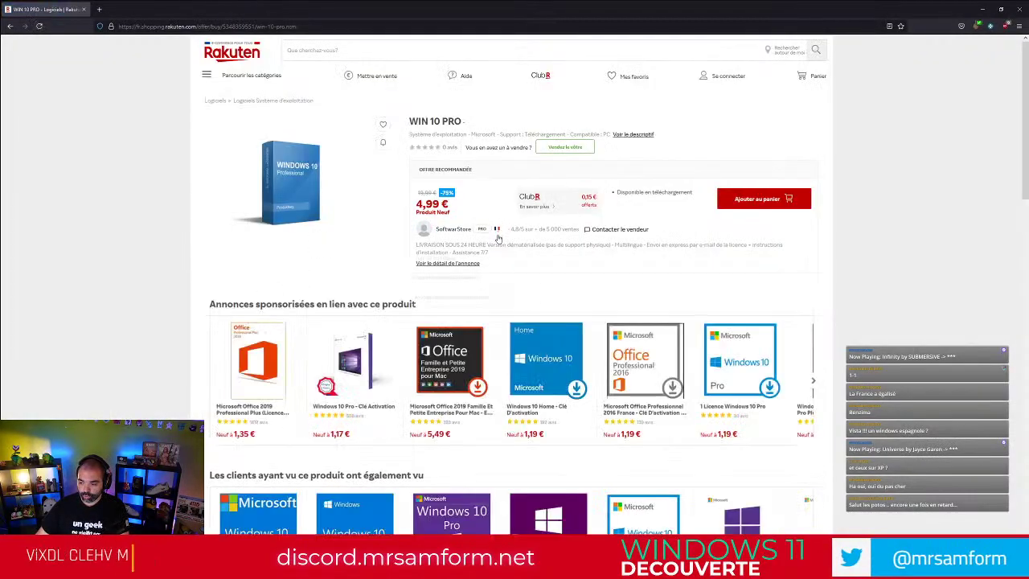
mouse_move(499, 236)
scroll(499, 238, "down", 1)
scroll(497, 239, "down", 3)
scroll(496, 238, "down", 3)
scroll(492, 237, "up", 10)
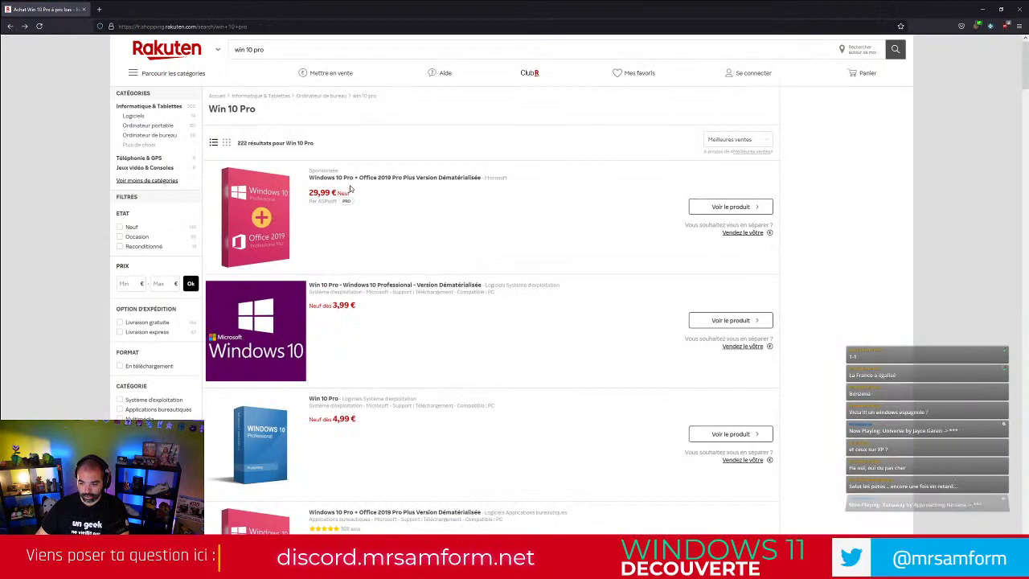
Step: Examine the seller offers in the 3,99 € "Win 10 Pro - Windows 10 Professional - Version Dématérialisée" listing and return to the search results
left_click(336, 287)
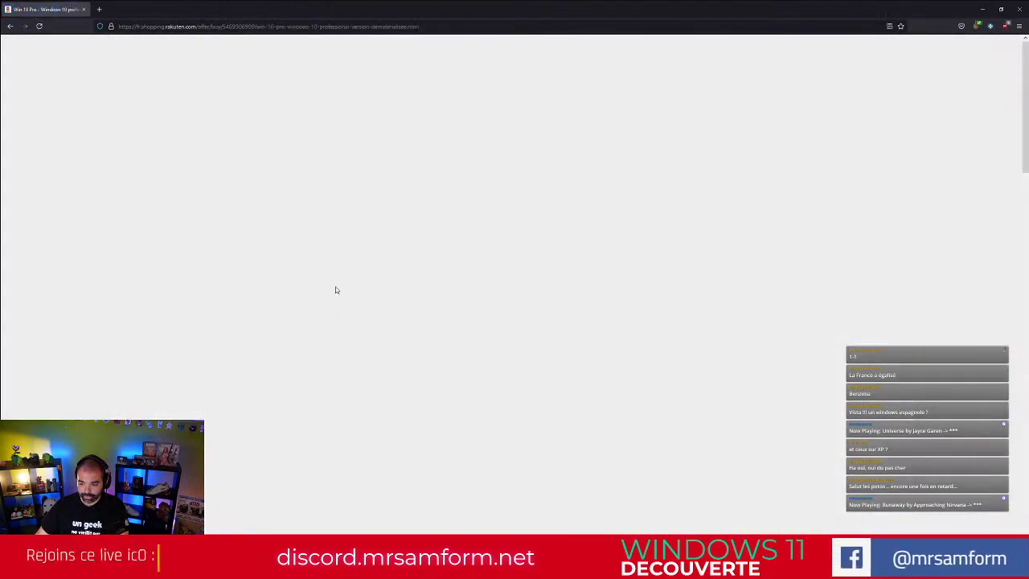
scroll(335, 286, "down", 3)
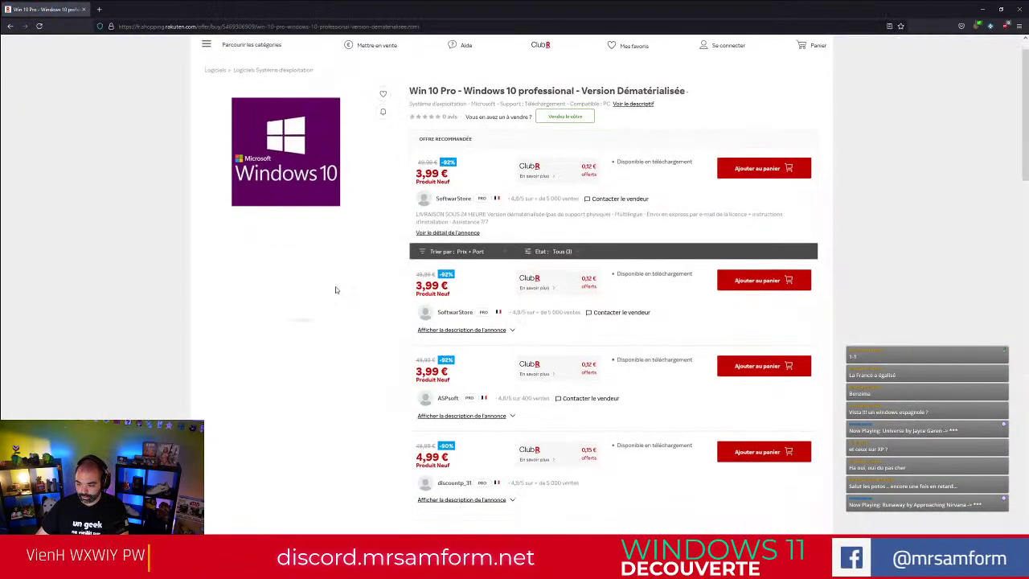
scroll(335, 287, "up", 3)
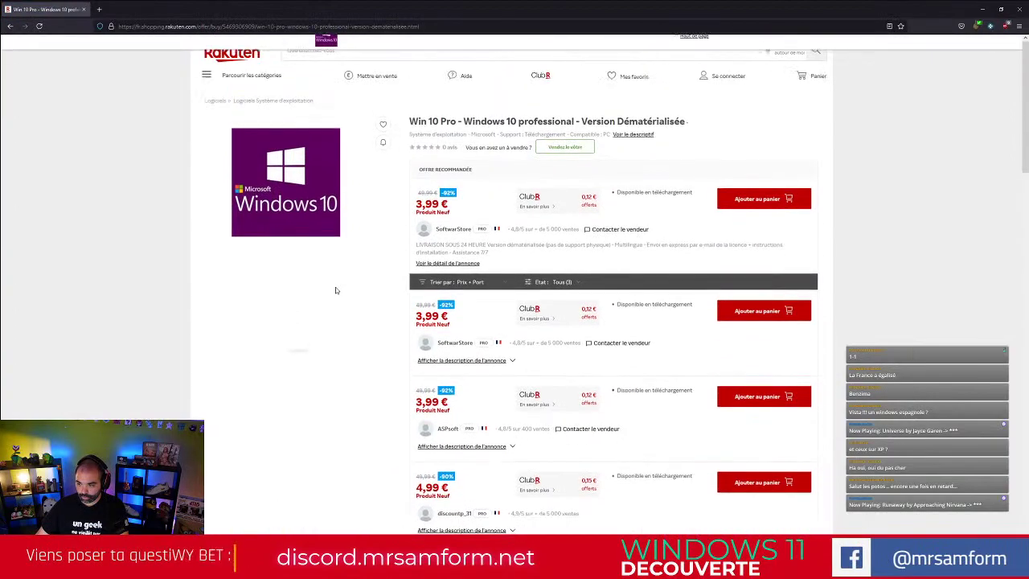
left_click(10, 26)
Step: Review the "Win 10 Pro - Licence - Esd - 32/64-Bit" listing further down the results and close Firefox
scroll(345, 325, "down", 3)
scroll(351, 331, "down", 1)
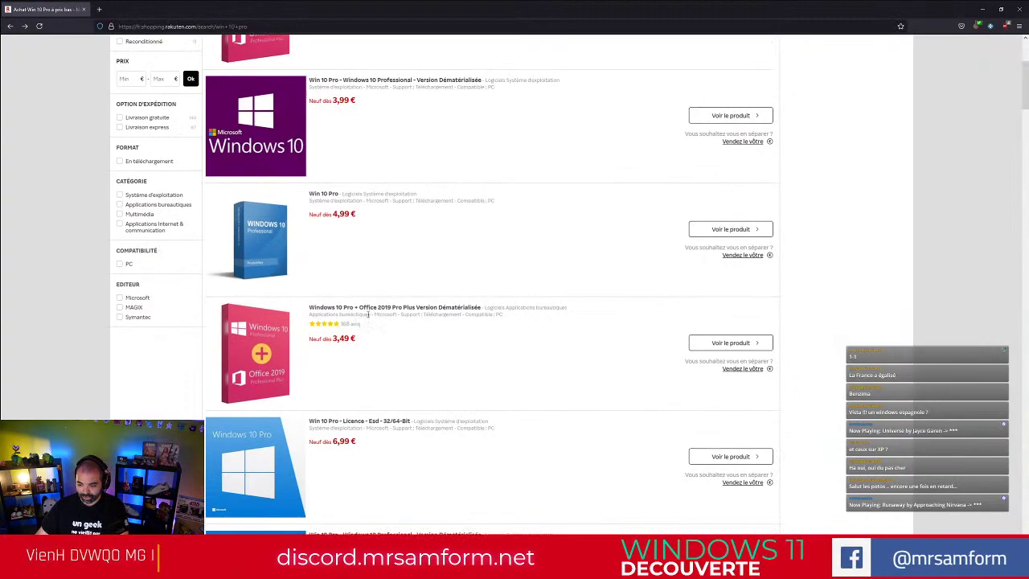
scroll(357, 330, "down", 1)
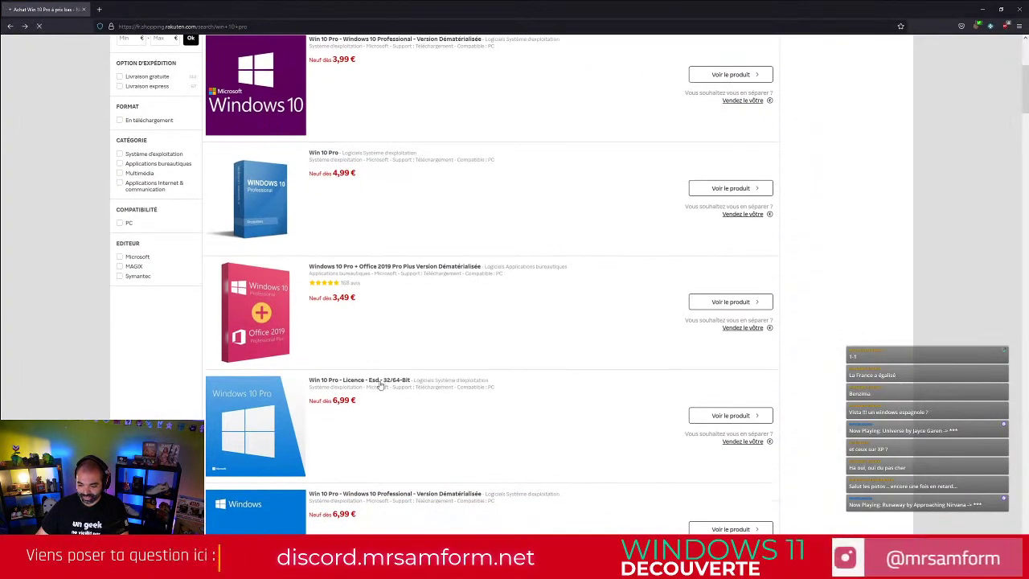
left_click(379, 382)
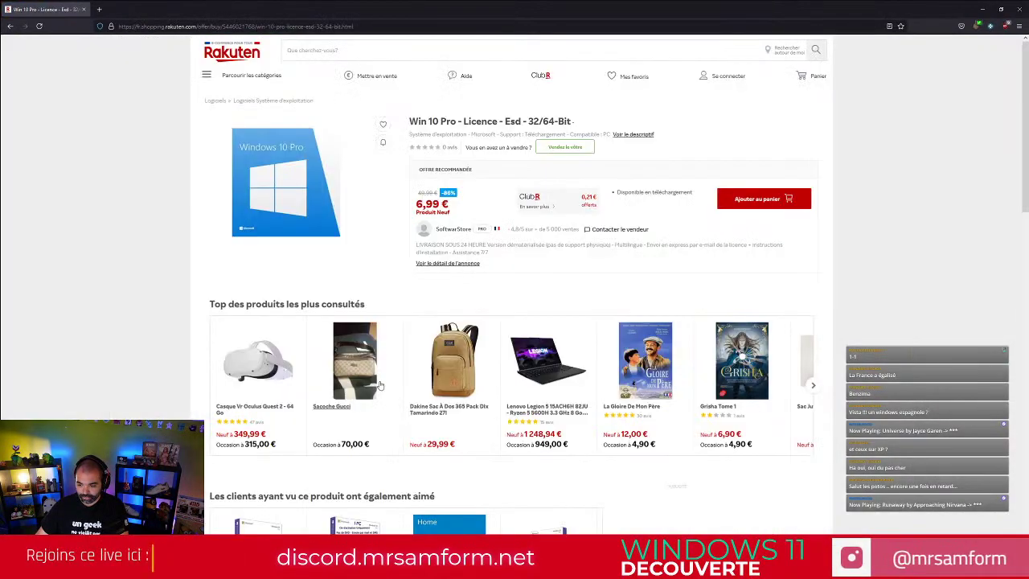
scroll(380, 385, "down", 10)
scroll(381, 358, "up", 12)
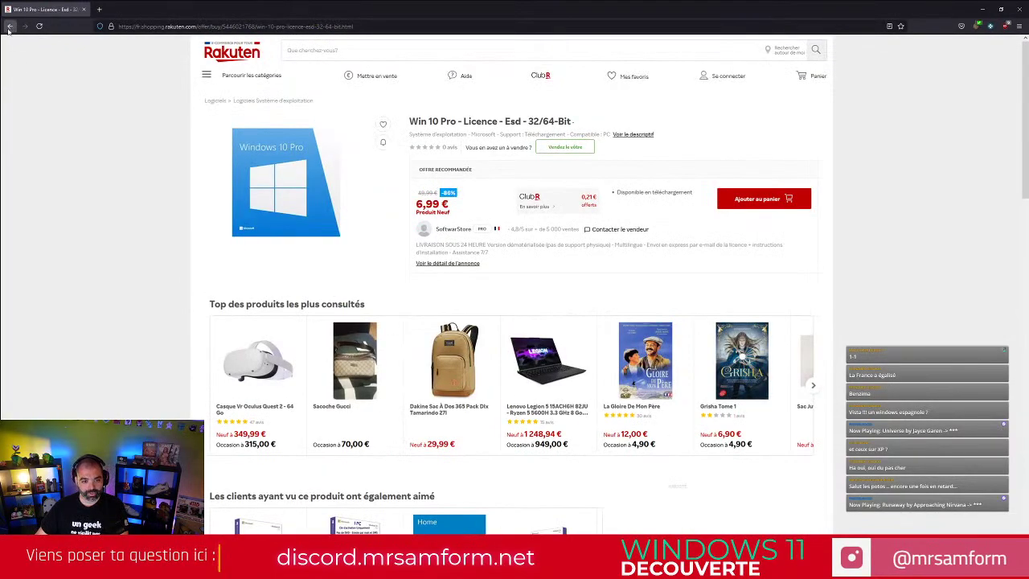
left_click(9, 26)
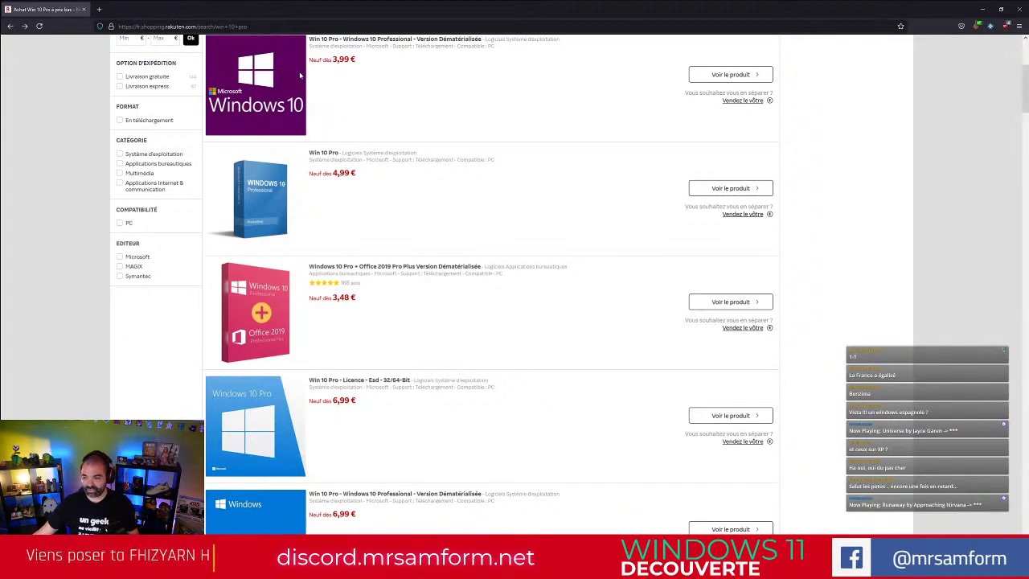
left_click(1022, 6)
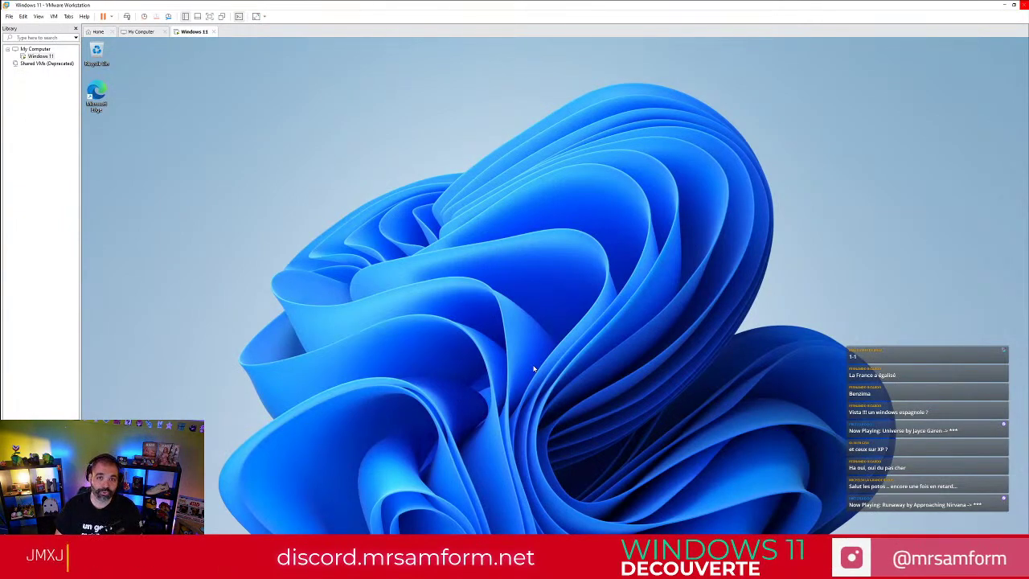
Step: Search Google for "windows 11" in a new Firefox window and accept the cookie consent
key("Num_Lock")
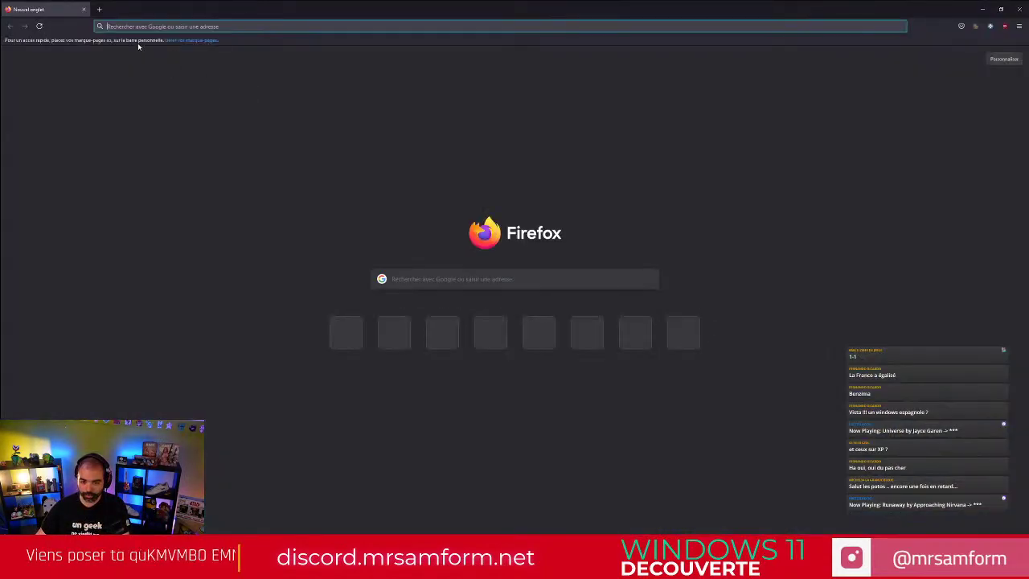
type("windows 11")
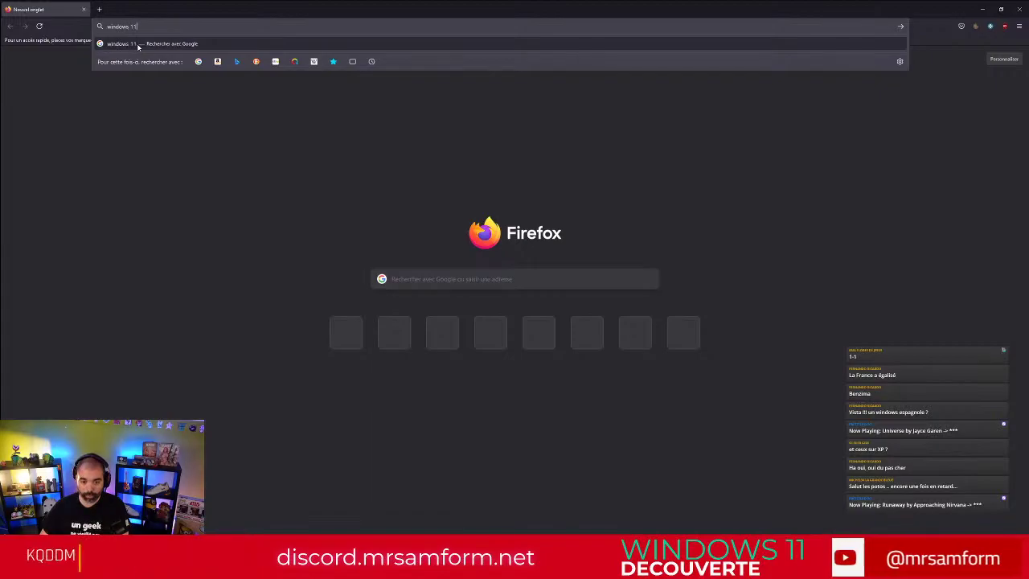
key("Return")
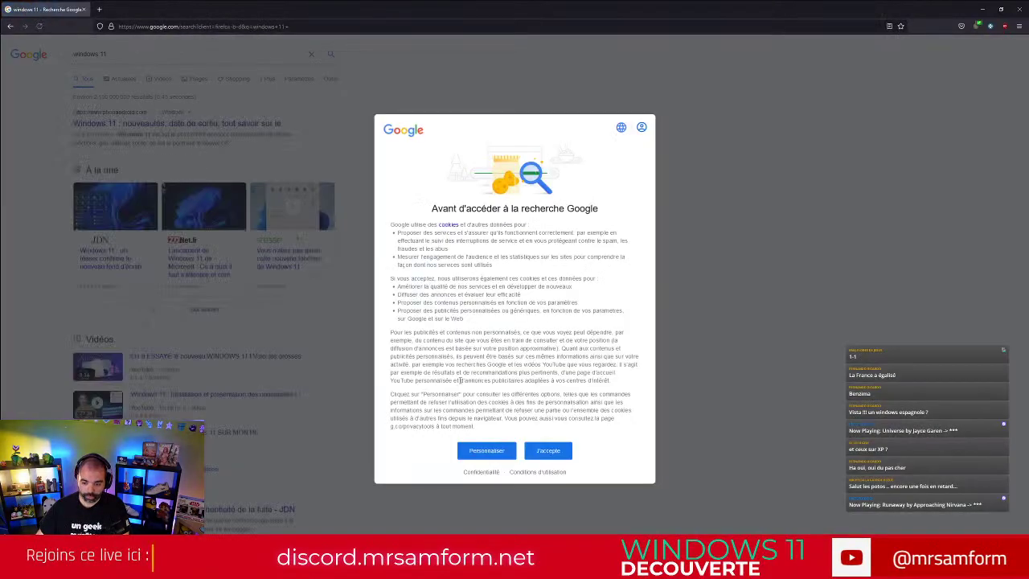
left_click(549, 451)
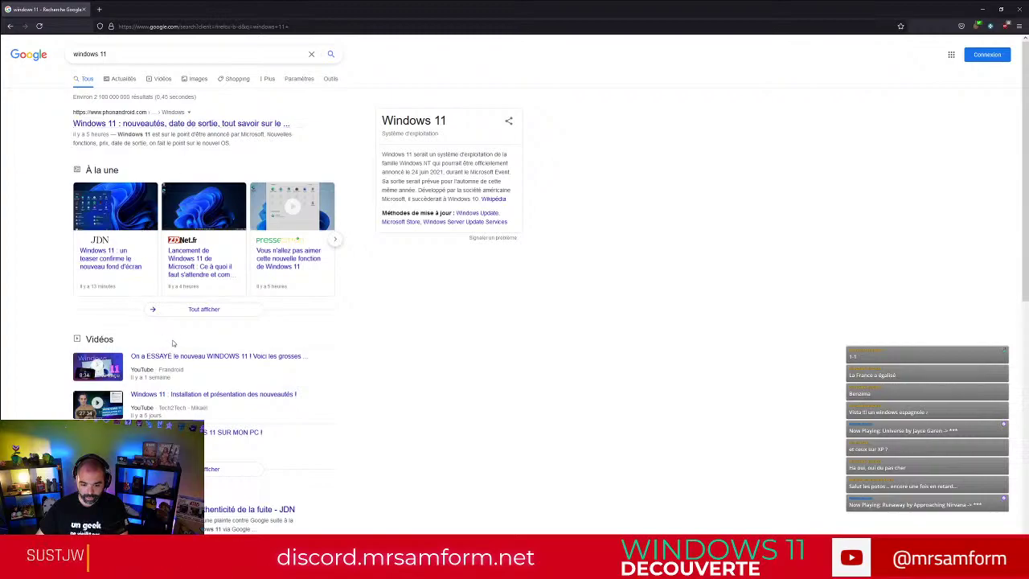
Step: Look through the Google results and open the phonandroid.com article on Windows 11's new features and release date
scroll(173, 341, "down", 3)
scroll(174, 314, "down", 2)
scroll(169, 290, "up", 5)
left_click(98, 124)
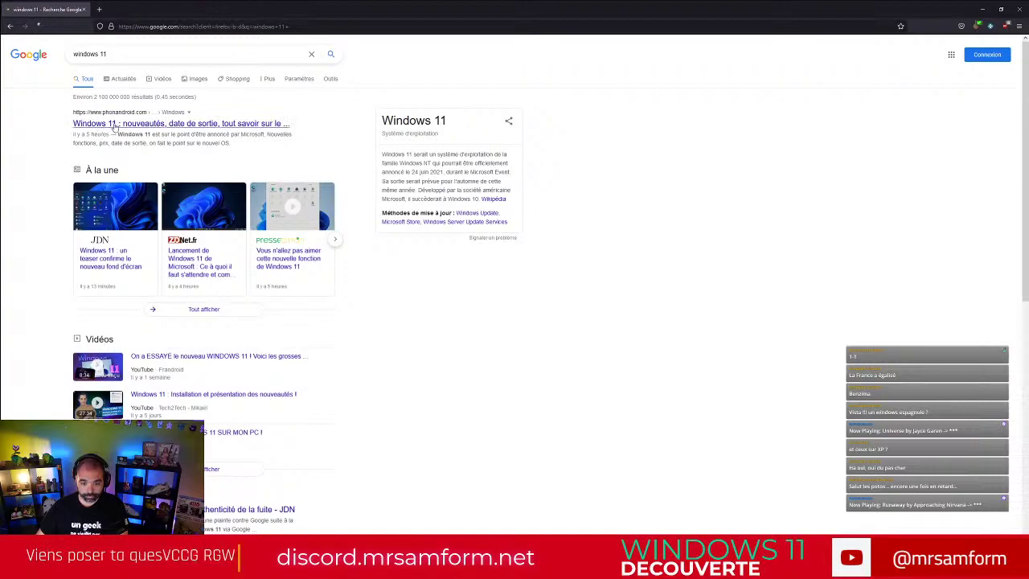
Step: Read the article's June 24th event announcement, look up "11 am et" on Google in a new tab, and close Firefox with both tabs
scroll(341, 241, "down", 3)
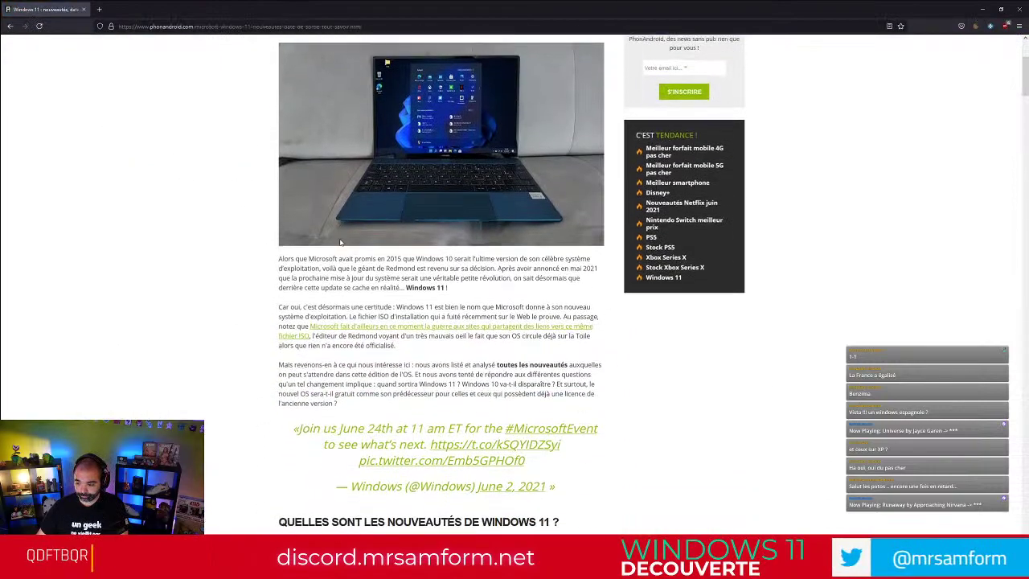
scroll(341, 239, "down", 2)
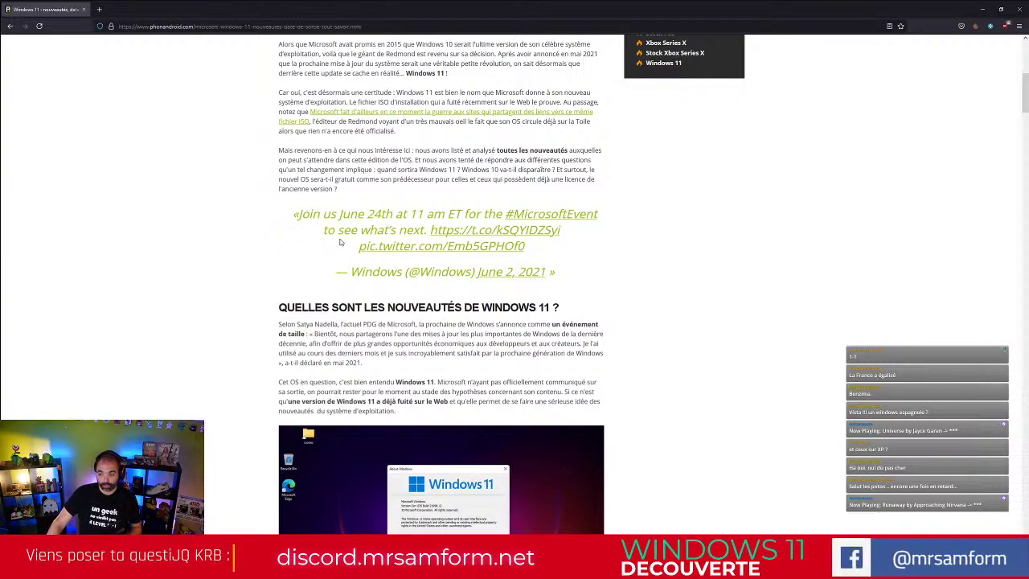
left_click(99, 9)
type("11")
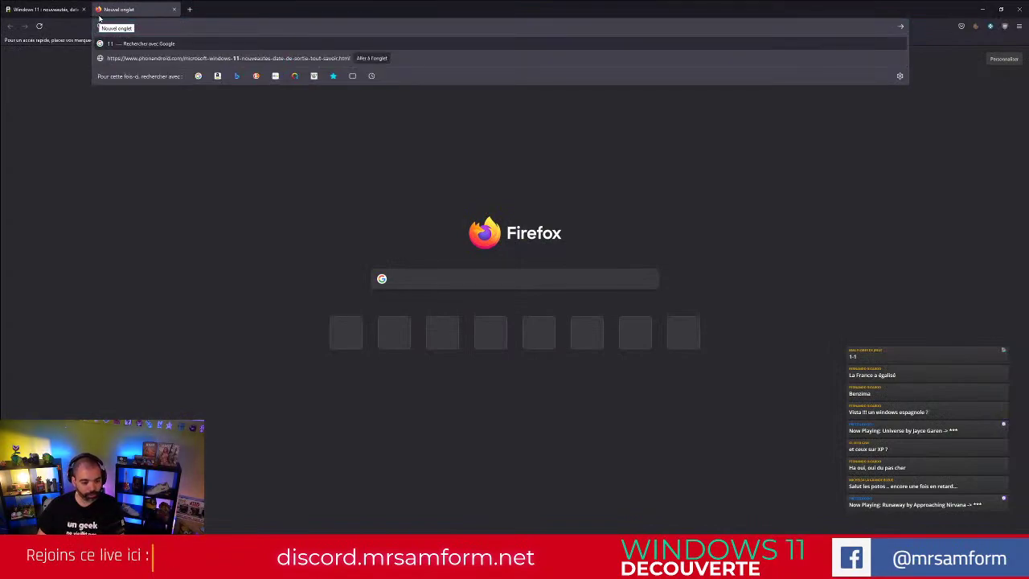
type(" am et")
key("Return")
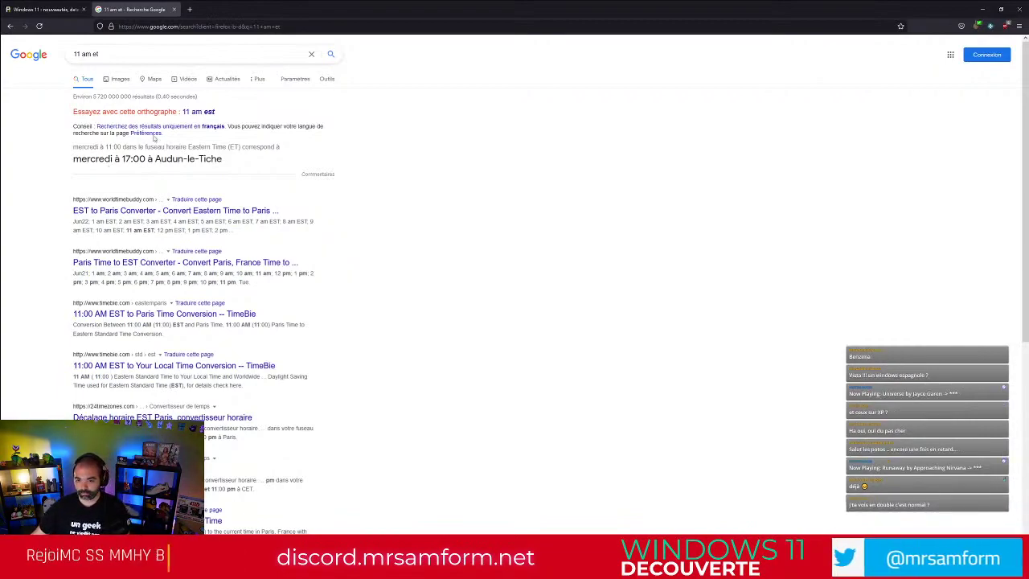
left_click(1024, 9)
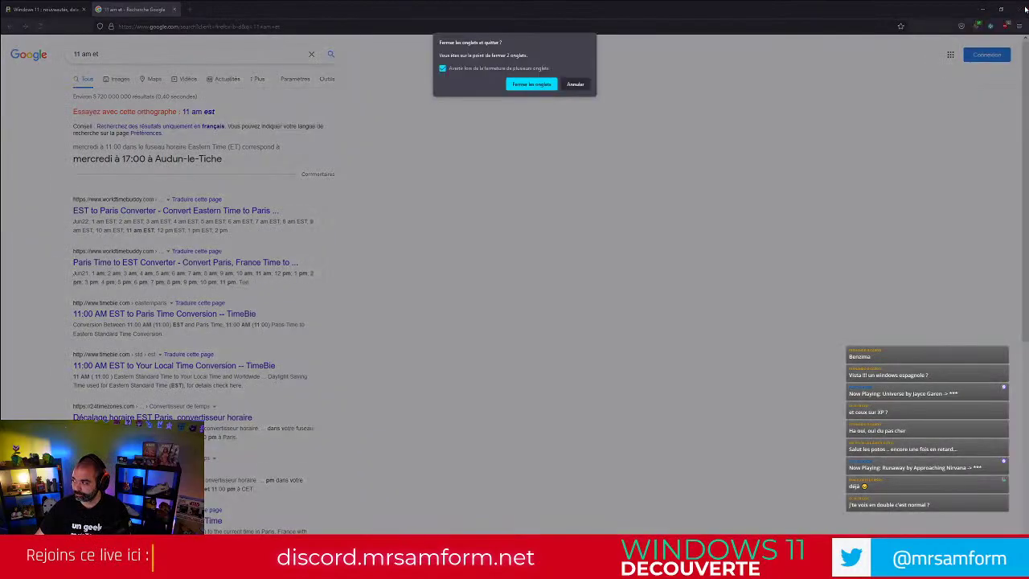
left_click(516, 86)
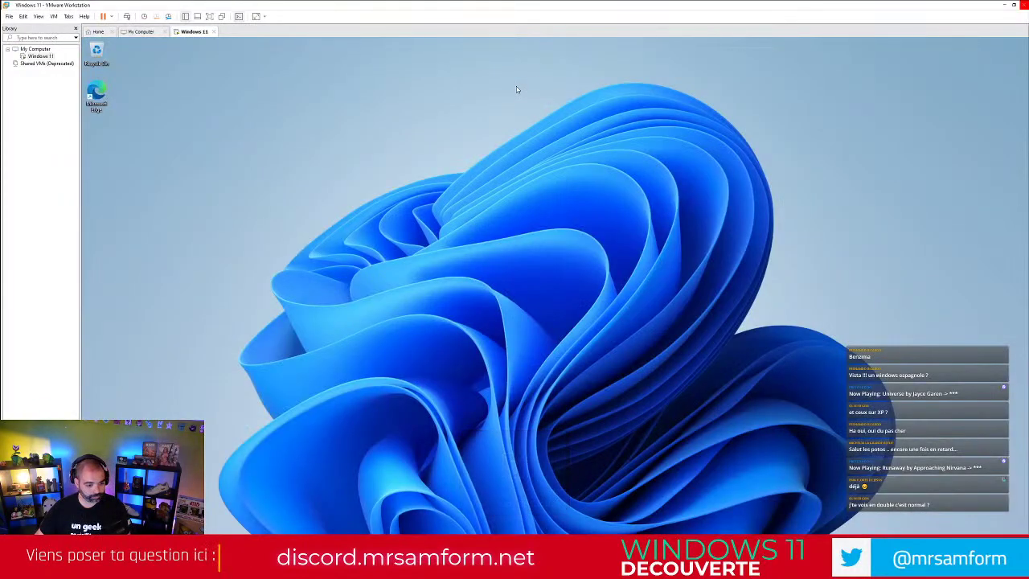